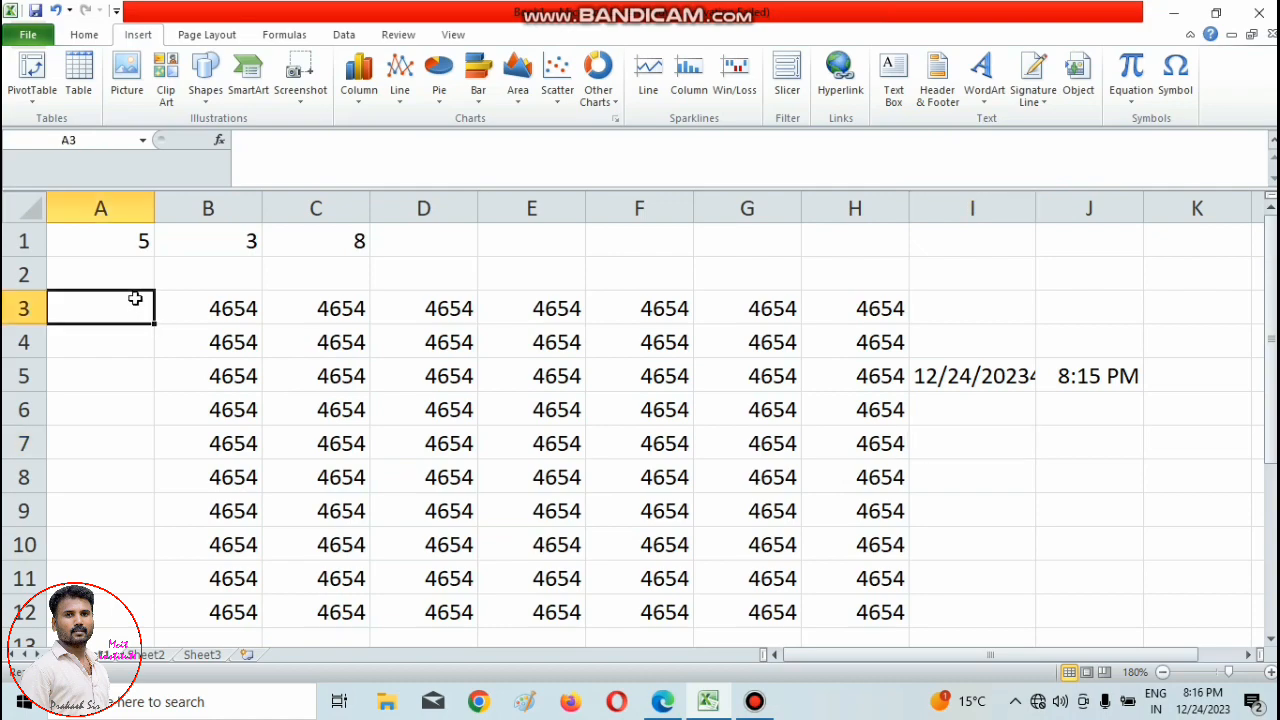
left_click(30, 35)
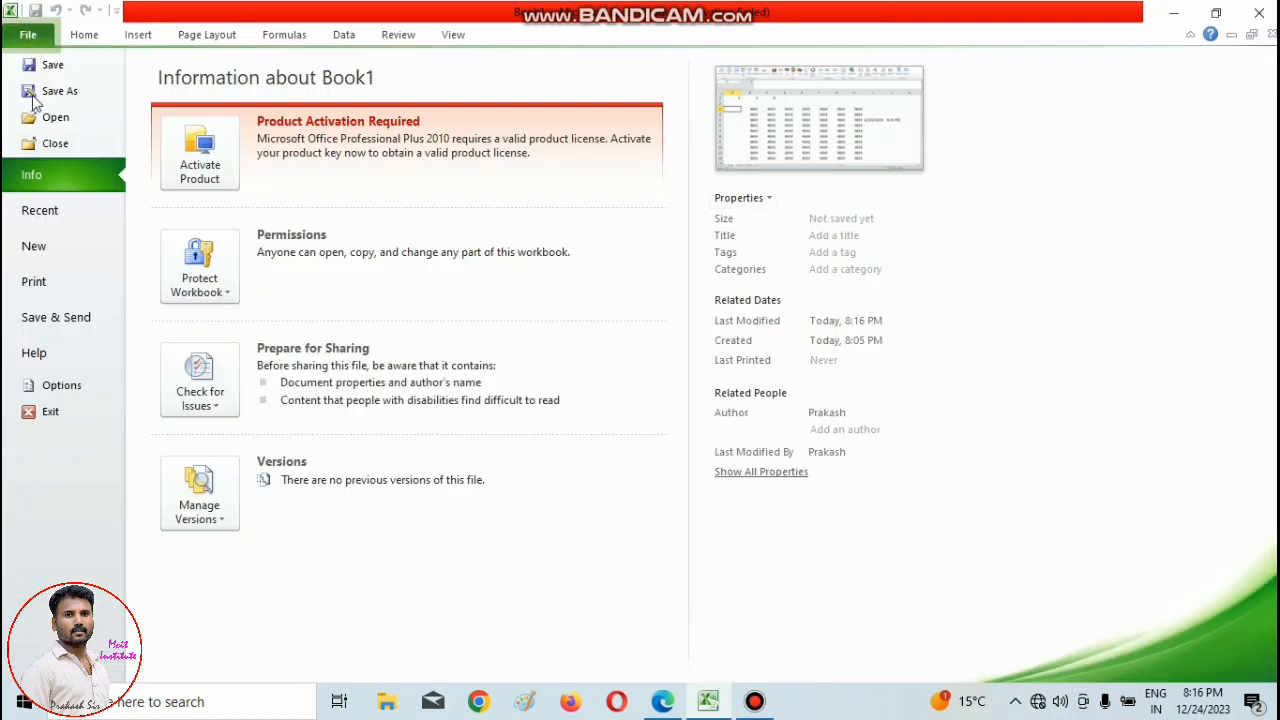
left_click(86, 42)
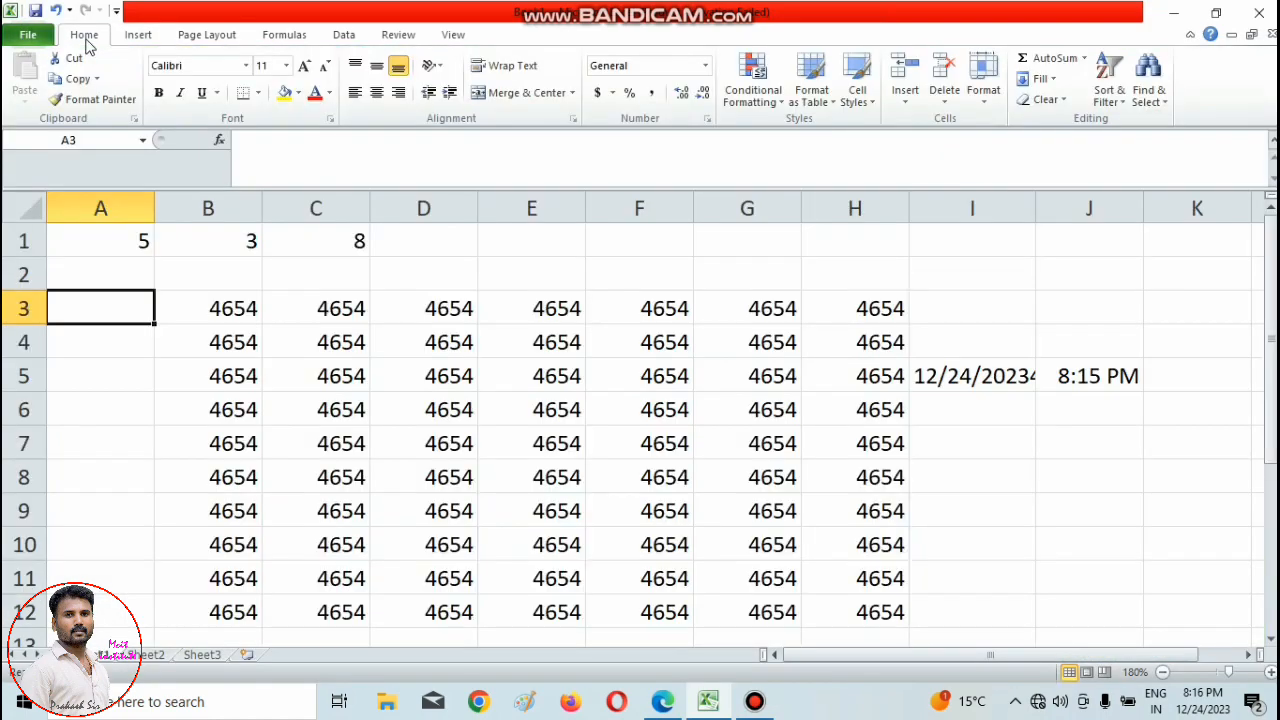
left_click(140, 37)
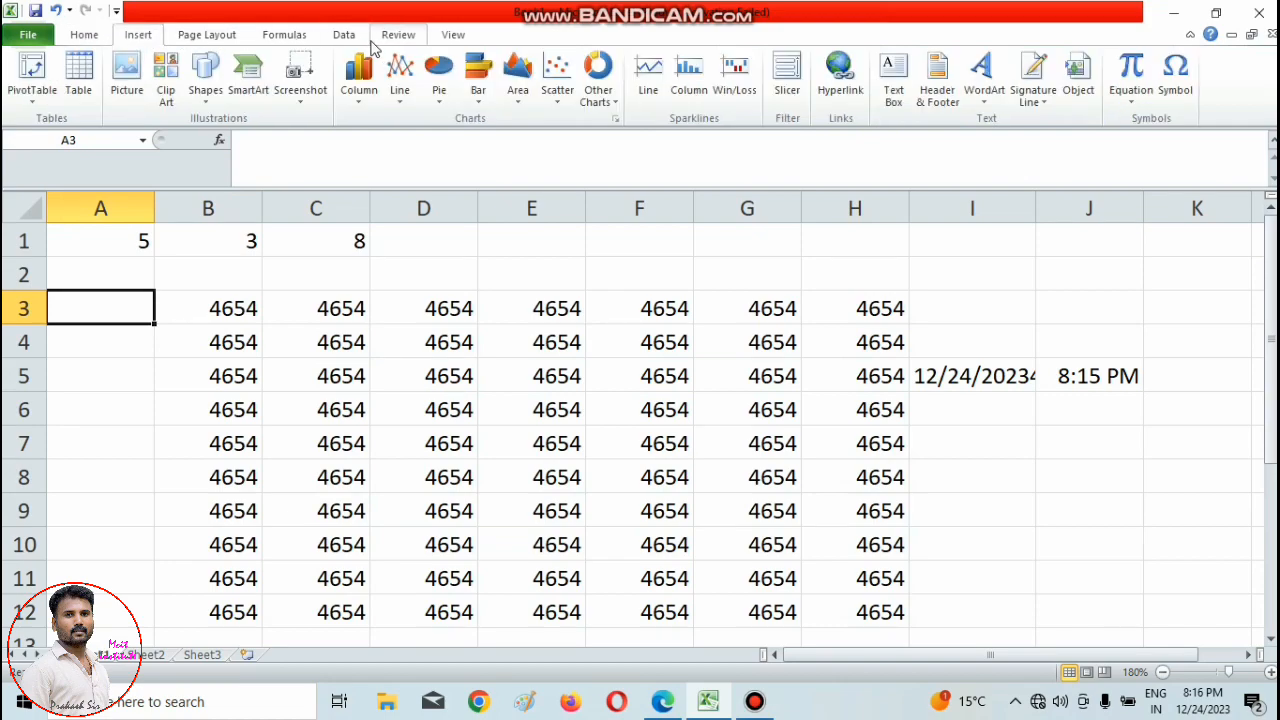
left_click(255, 338)
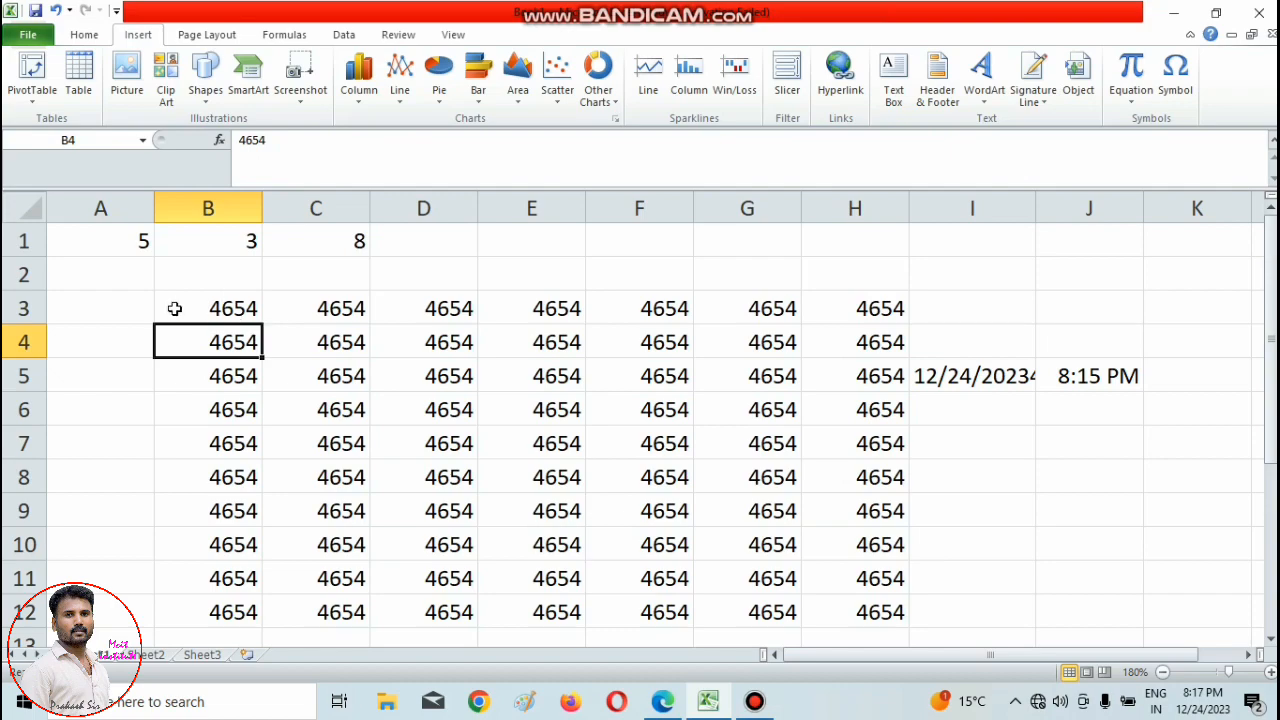
left_click(140, 300)
left_click(28, 35)
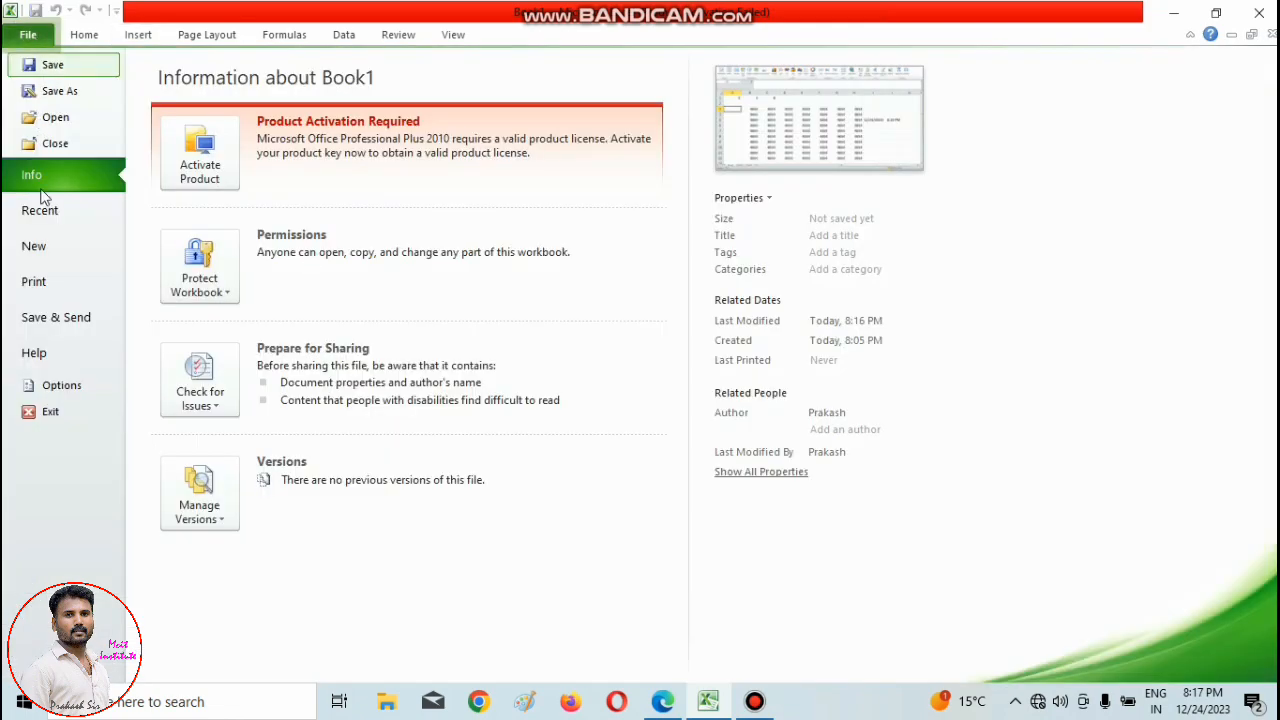
left_click(78, 35)
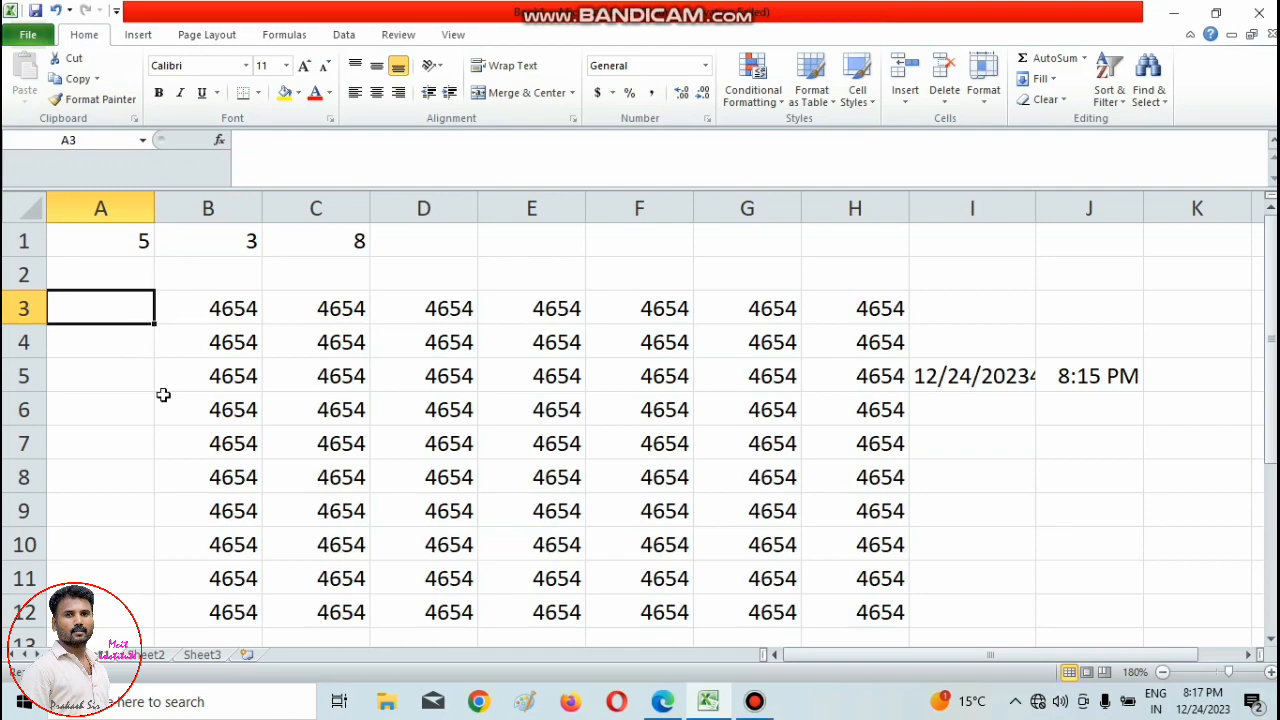
left_click_drag(182, 291, 1052, 594)
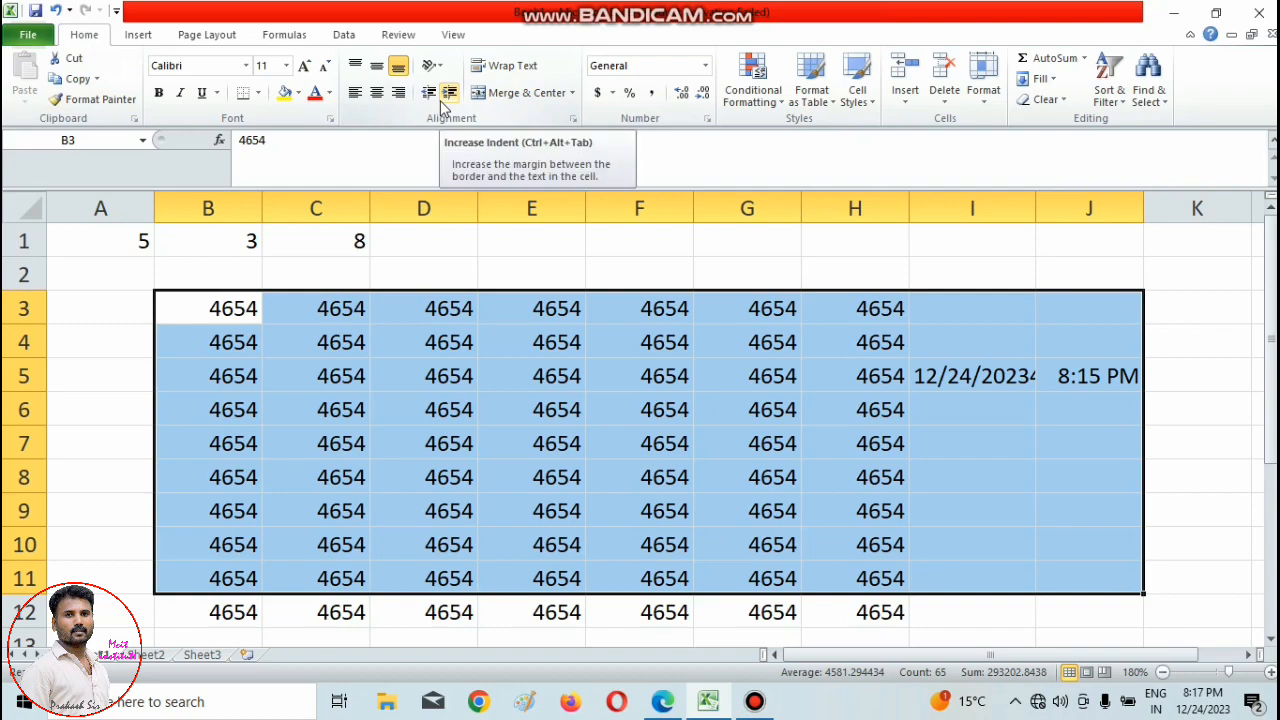
left_click(126, 314)
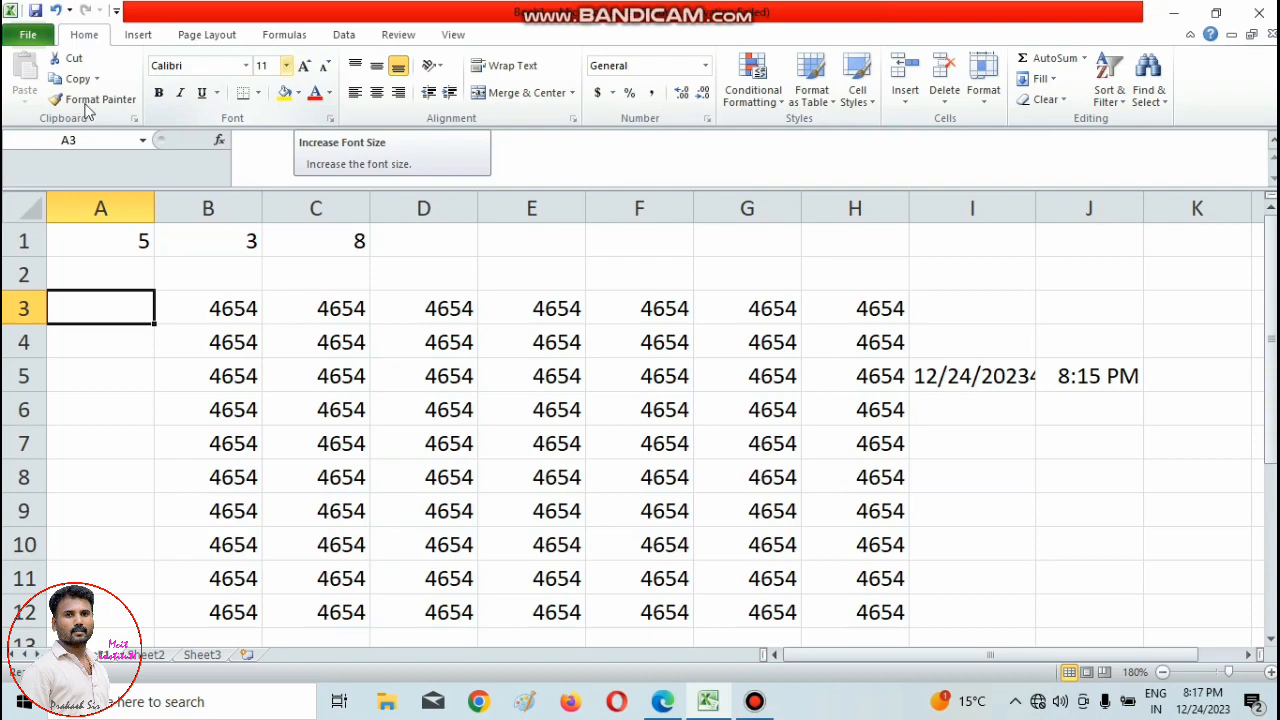
left_click(91, 279)
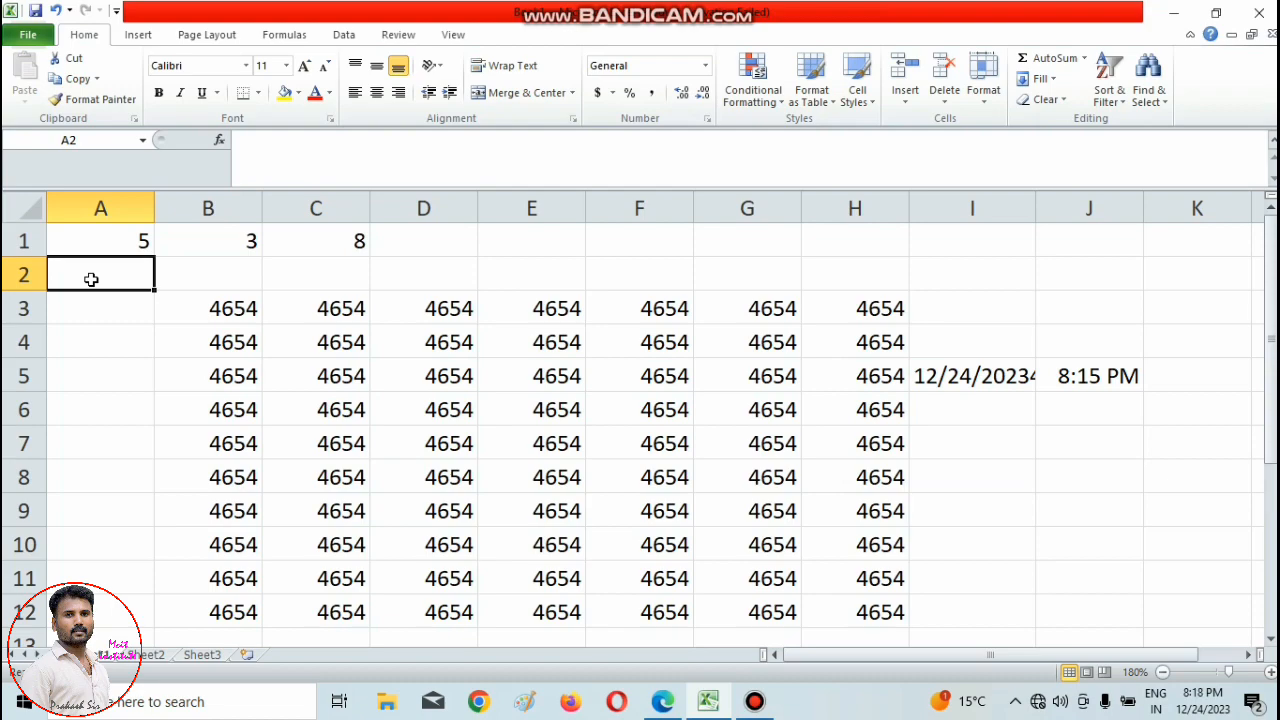
left_click(28, 38)
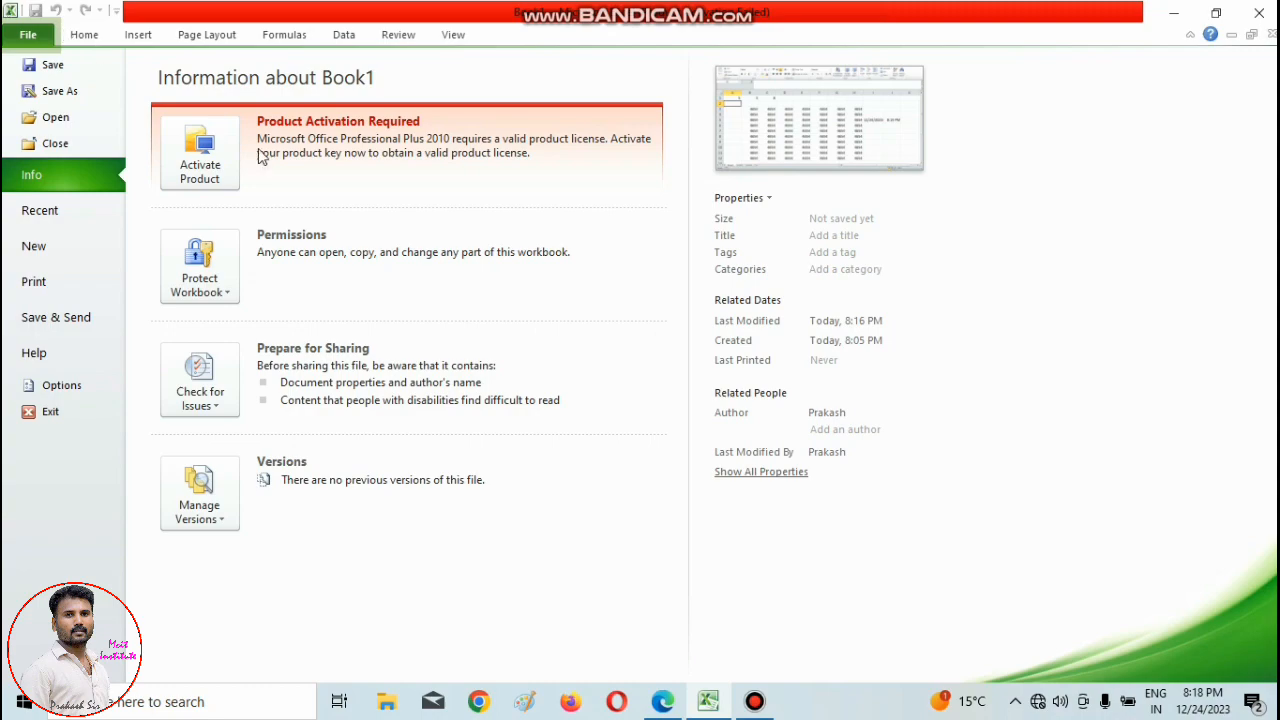
Switch to Excel.pdf in Edge, underline the Home tab and Font Group headings in red, and re-mark Font Group with a thicker pen.
left_click(663, 702)
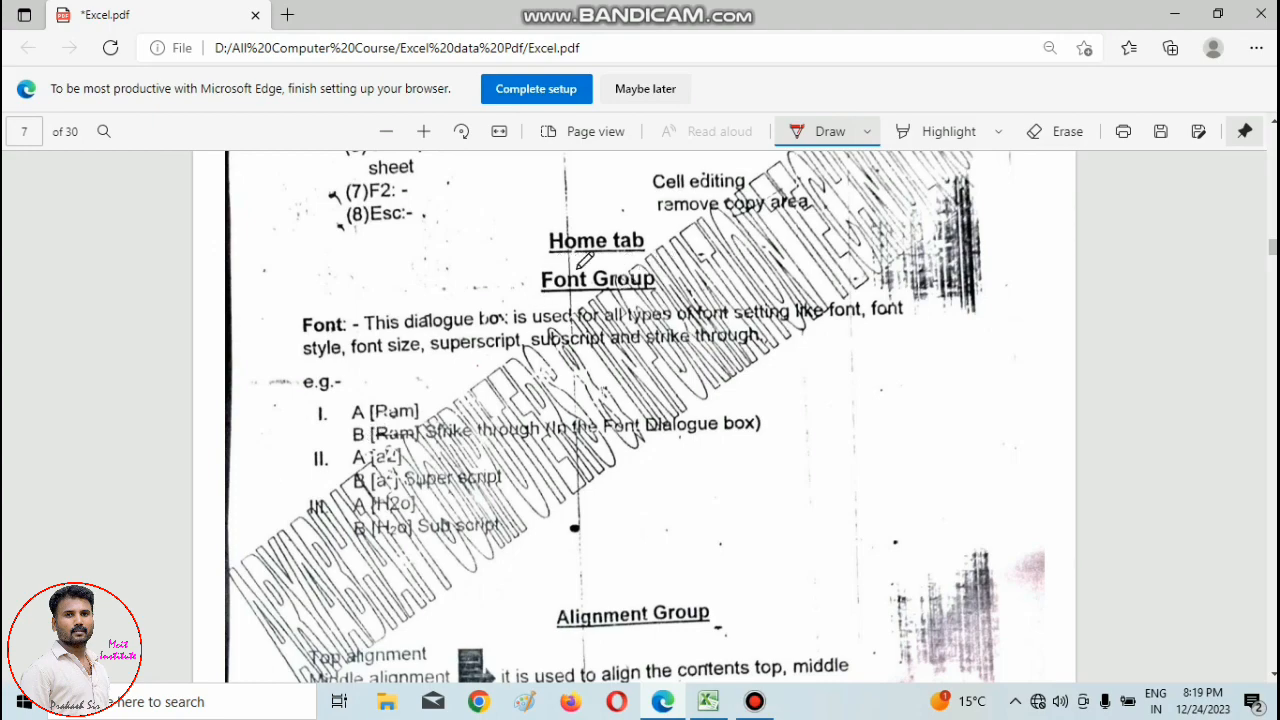
mouse_move(540, 262)
left_mouse_down()
mouse_move(648, 262)
mouse_move(690, 286)
left_mouse_up()
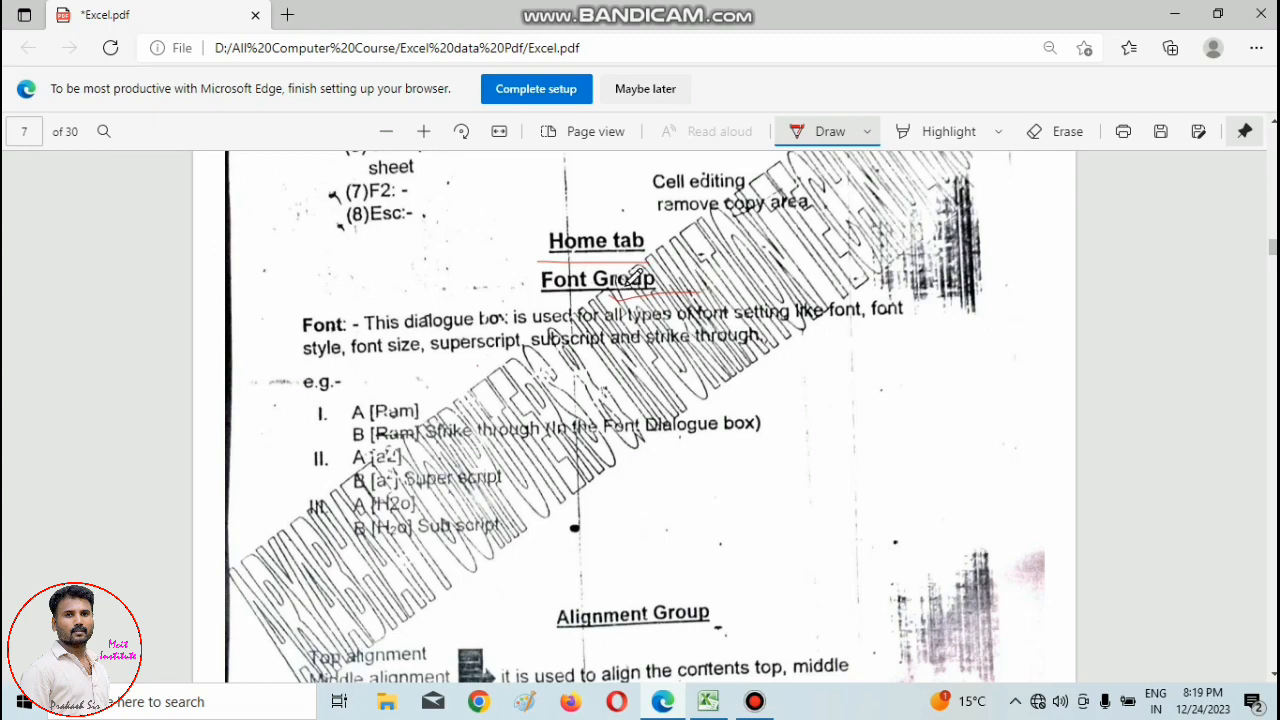
left_click(865, 134)
left_click(730, 479)
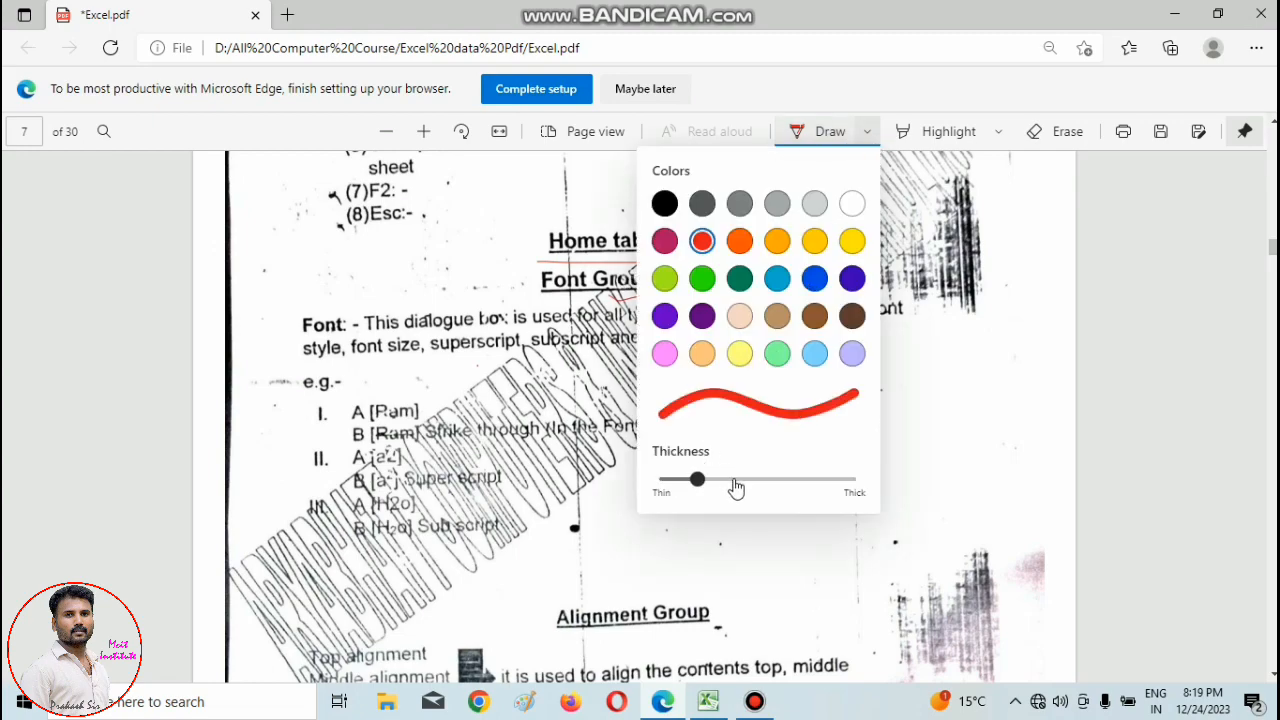
left_click(928, 412)
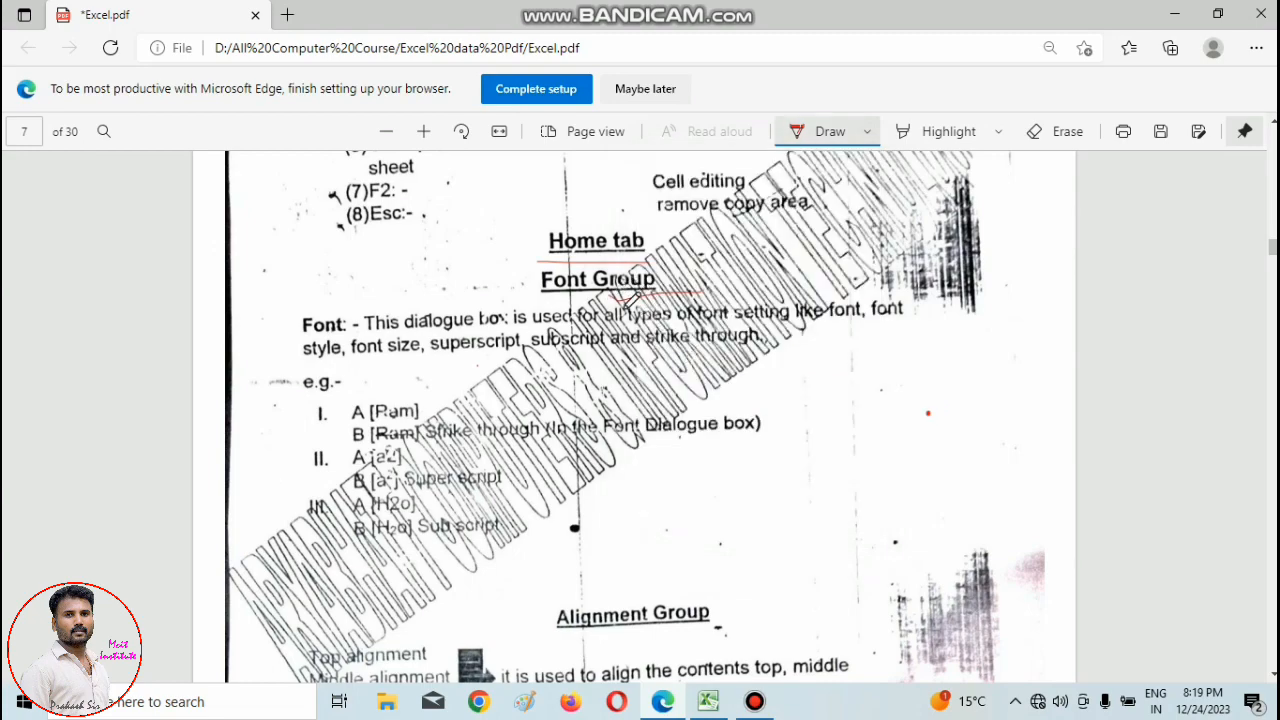
mouse_move(611, 298)
left_mouse_down()
mouse_move(630, 310)
mouse_move(756, 286)
left_mouse_up()
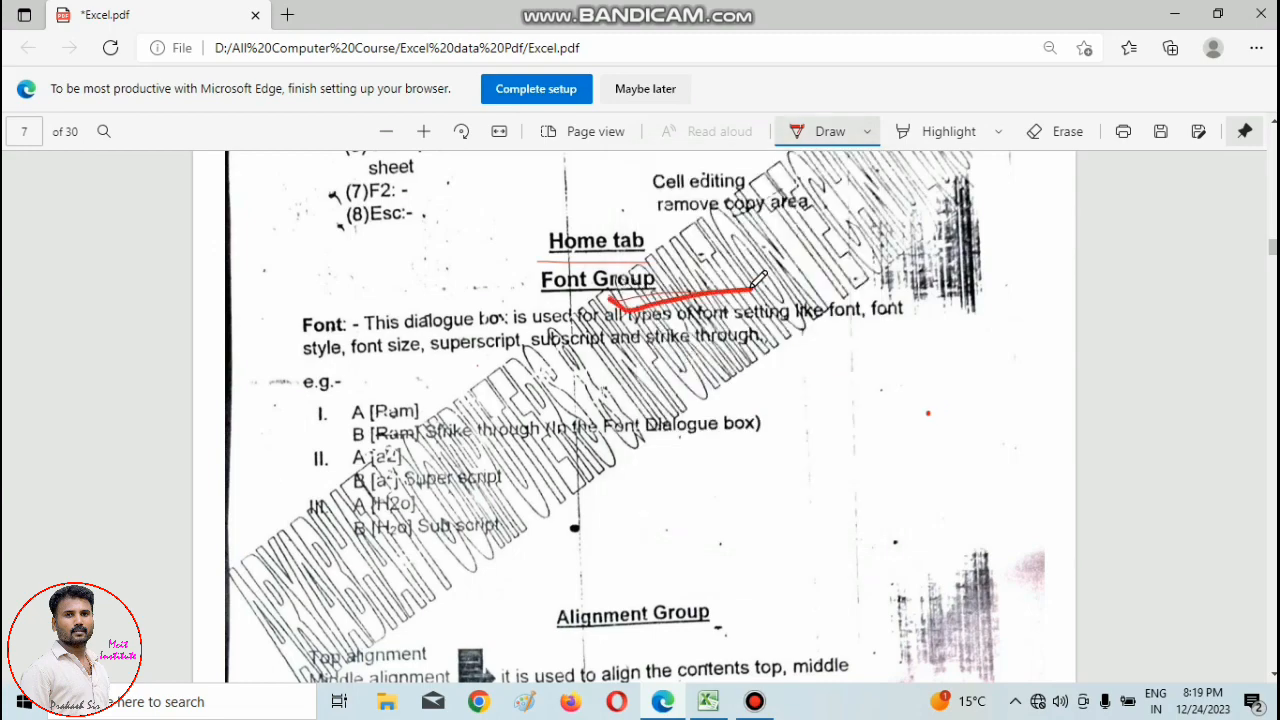
left_click(666, 705)
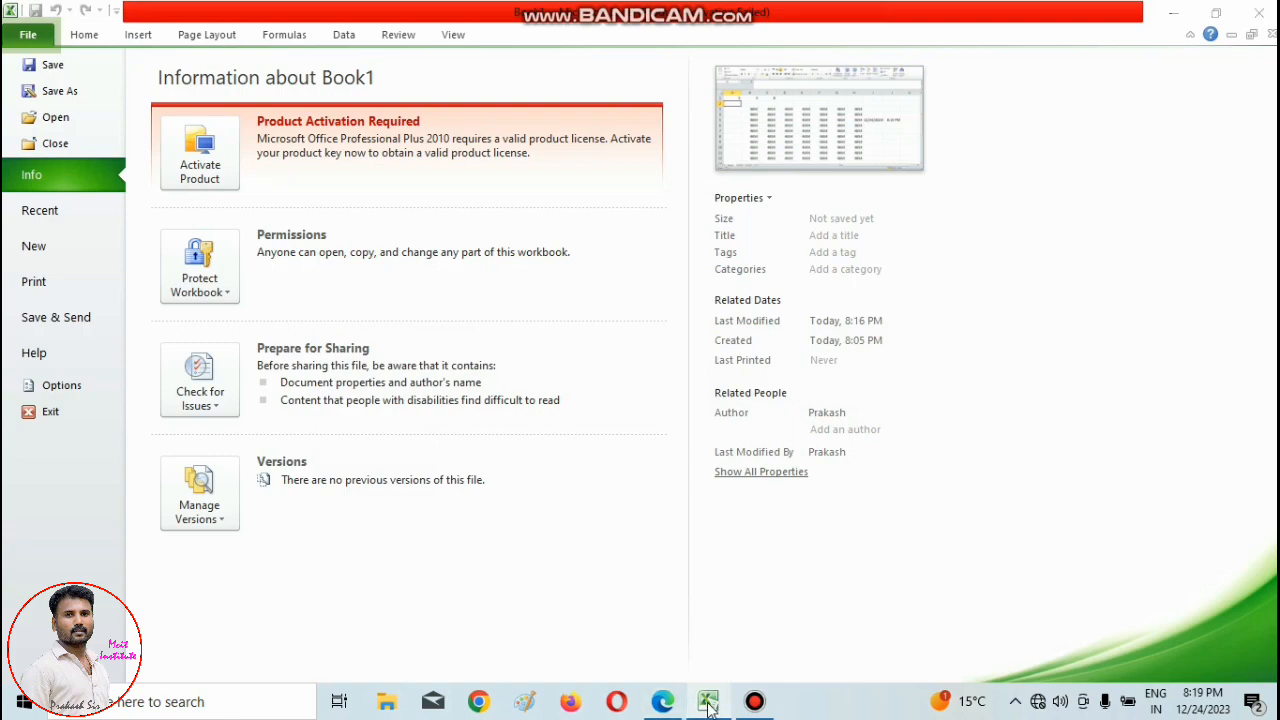
left_click(708, 703)
left_click(709, 705)
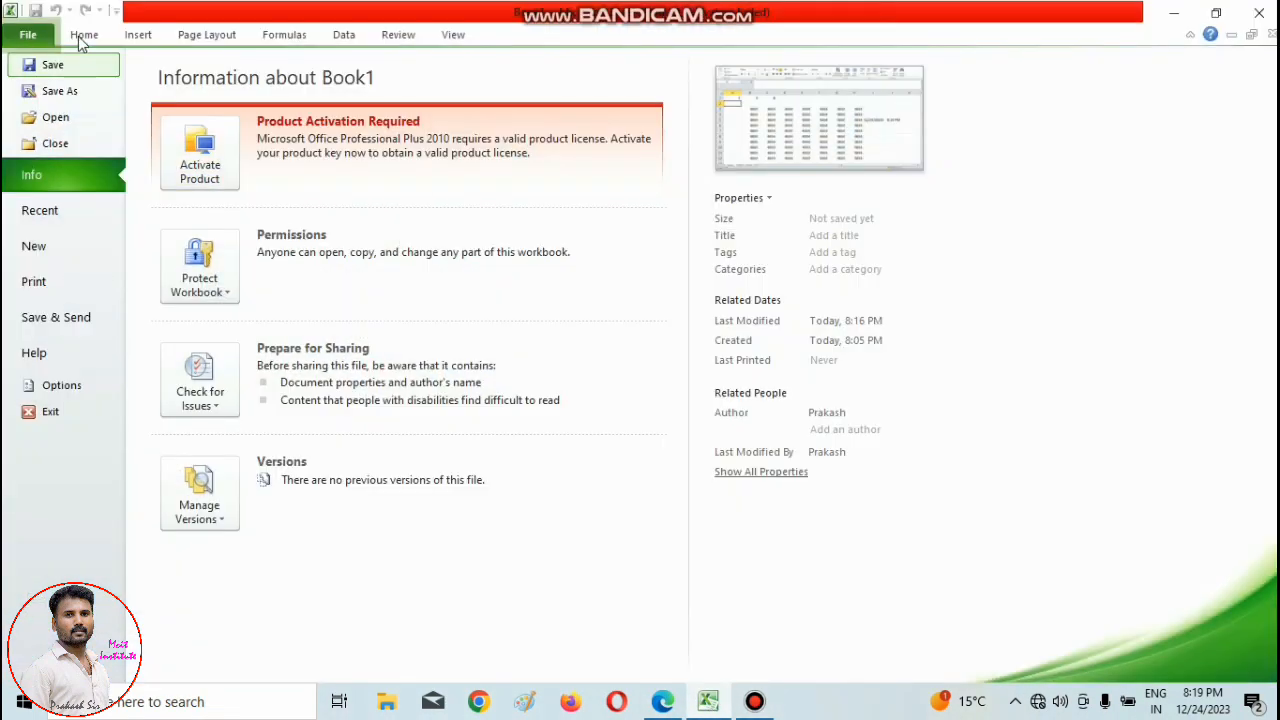
left_click(80, 37)
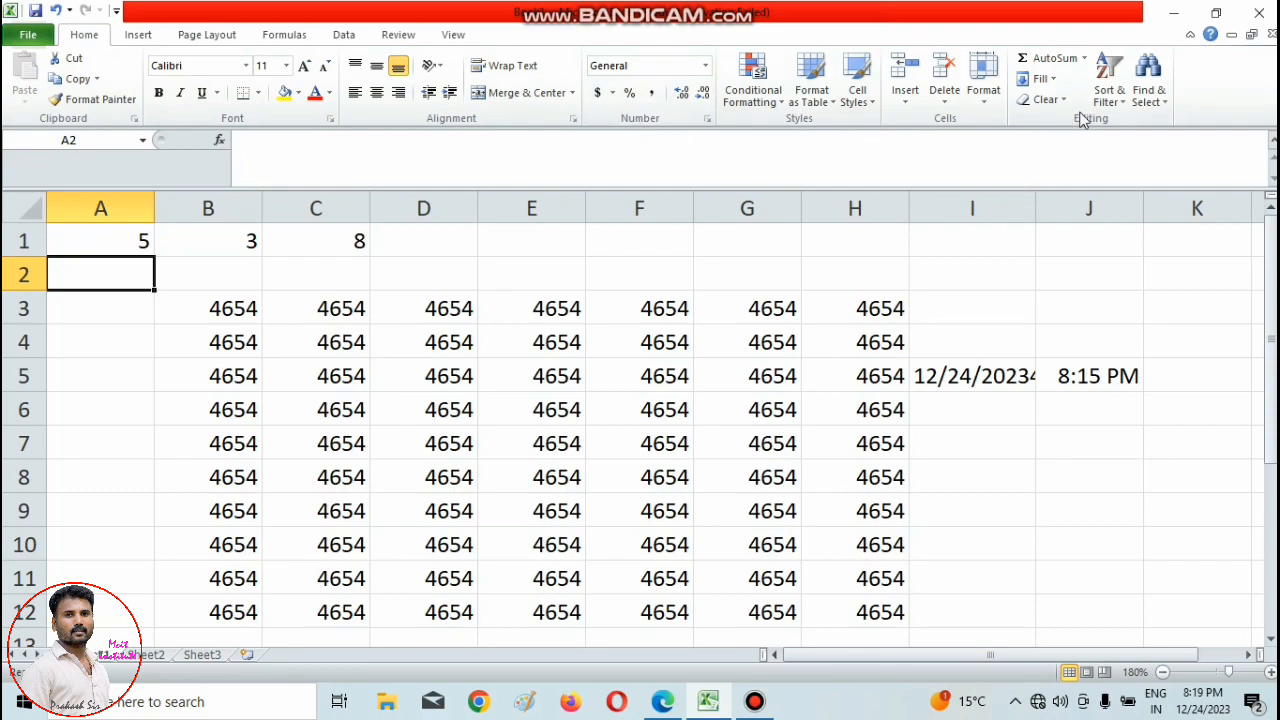
left_click(29, 38)
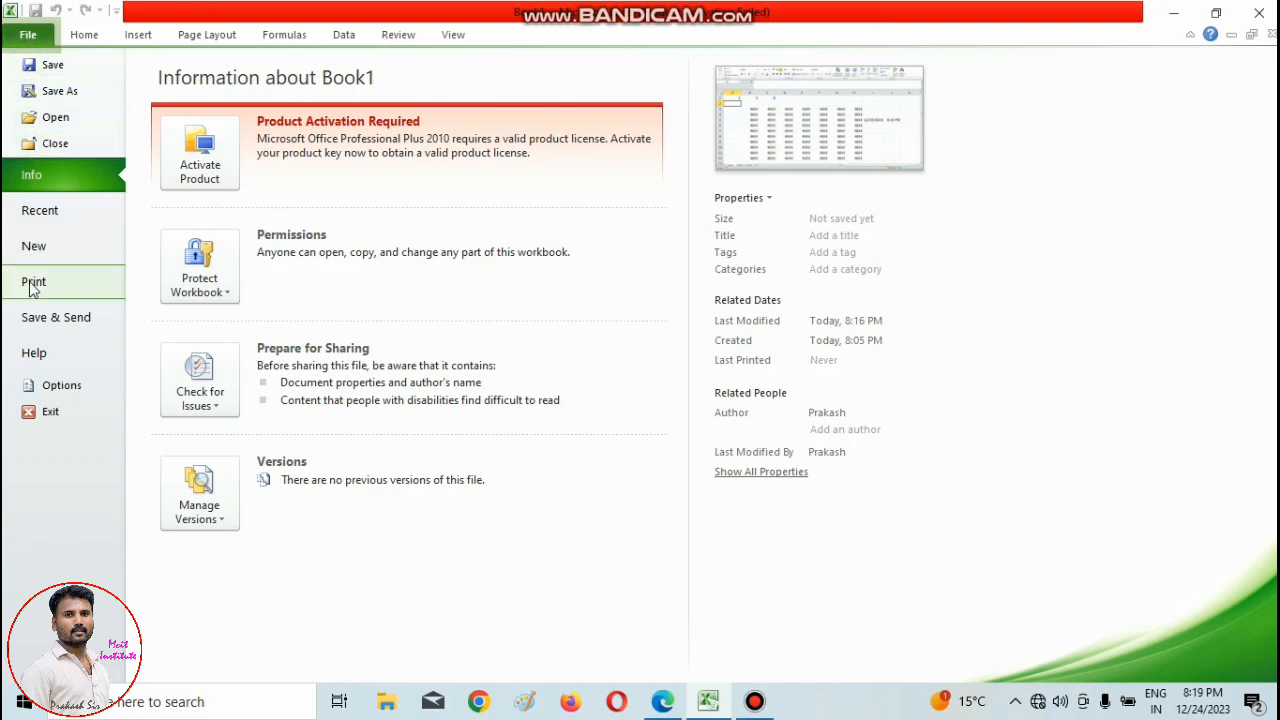
left_click(82, 36)
left_click(138, 36)
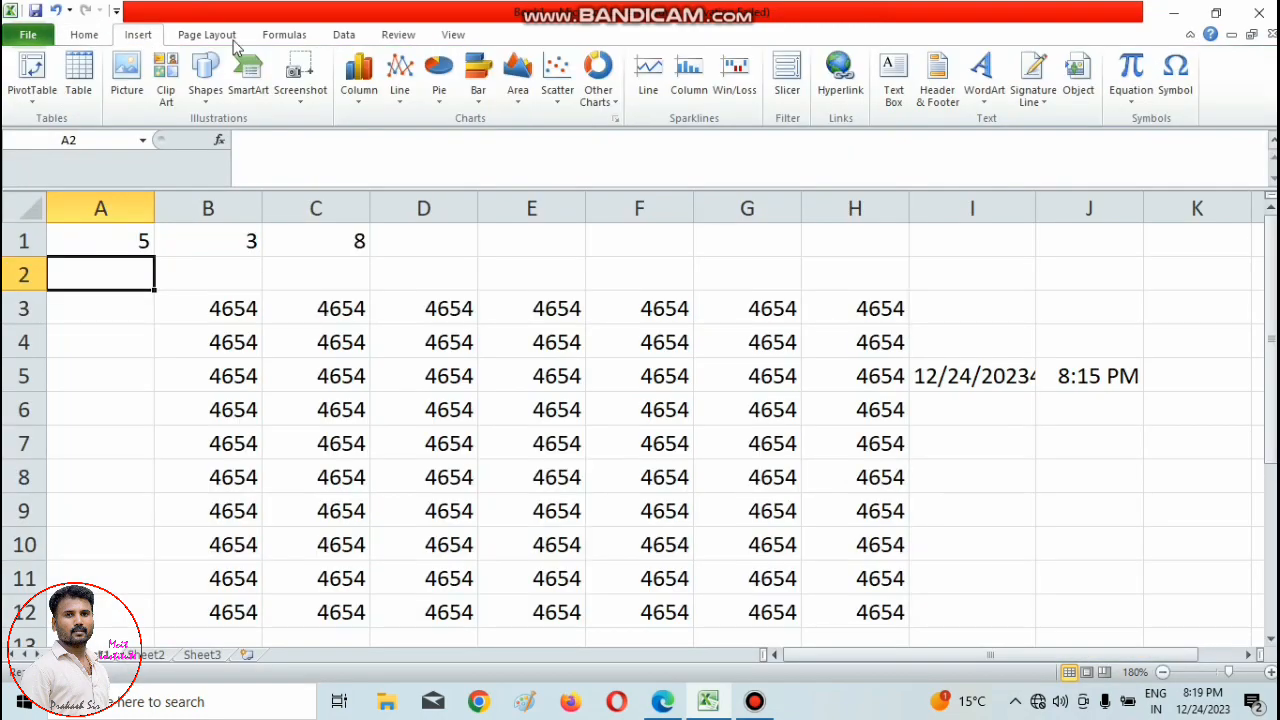
left_click(229, 37)
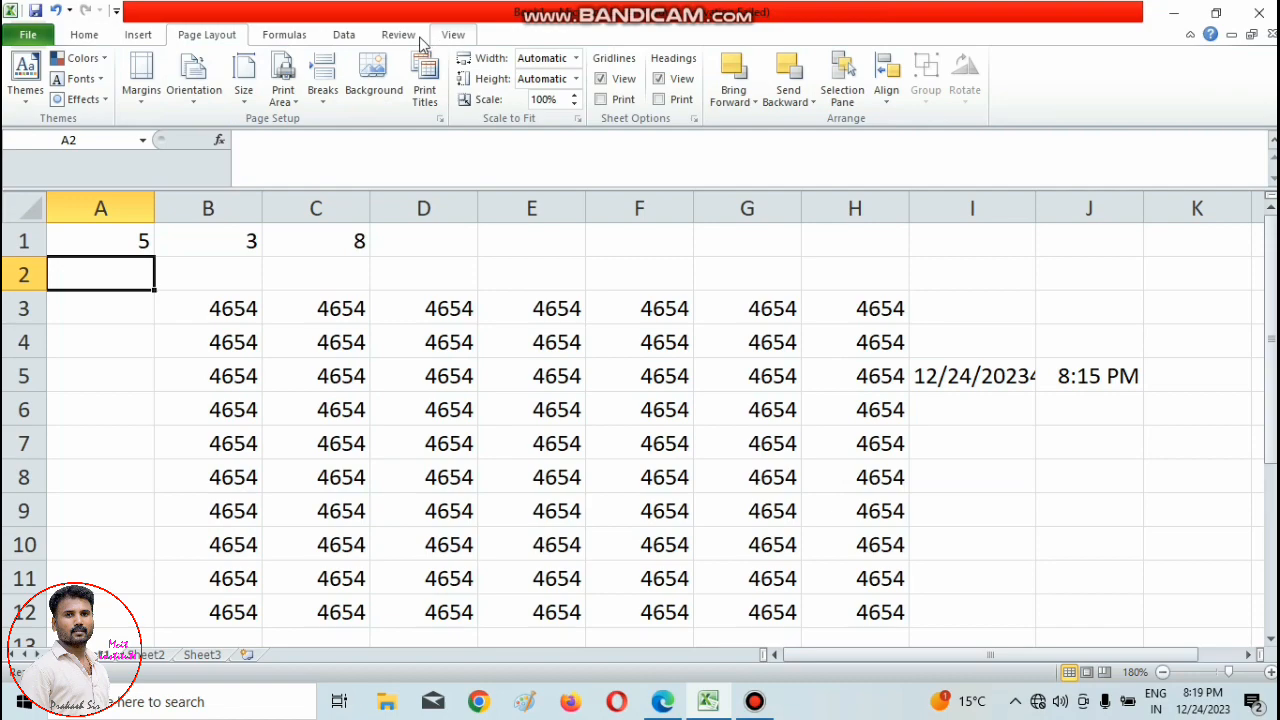
left_click(83, 37)
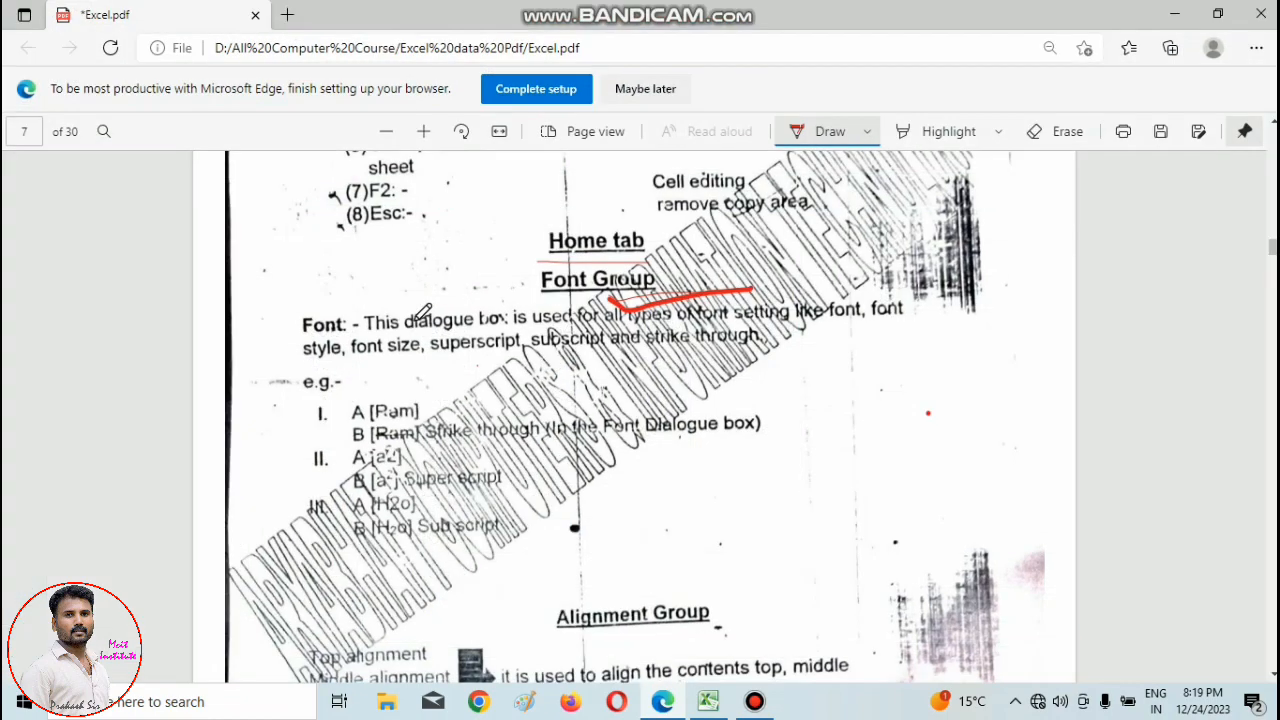
Switch to the PDF in Edge, mark the strikethrough example and handwrite a struck-through sample name, superscript A² and subscript H₂ beside the examples.
left_click(665, 703)
left_click_drag(376, 434, 396, 434)
mouse_move(853, 410)
left_mouse_down()
mouse_move(882, 478)
mouse_move(898, 440)
mouse_move(990, 418)
left_mouse_up()
left_click(936, 415)
left_click_drag(852, 450, 993, 391)
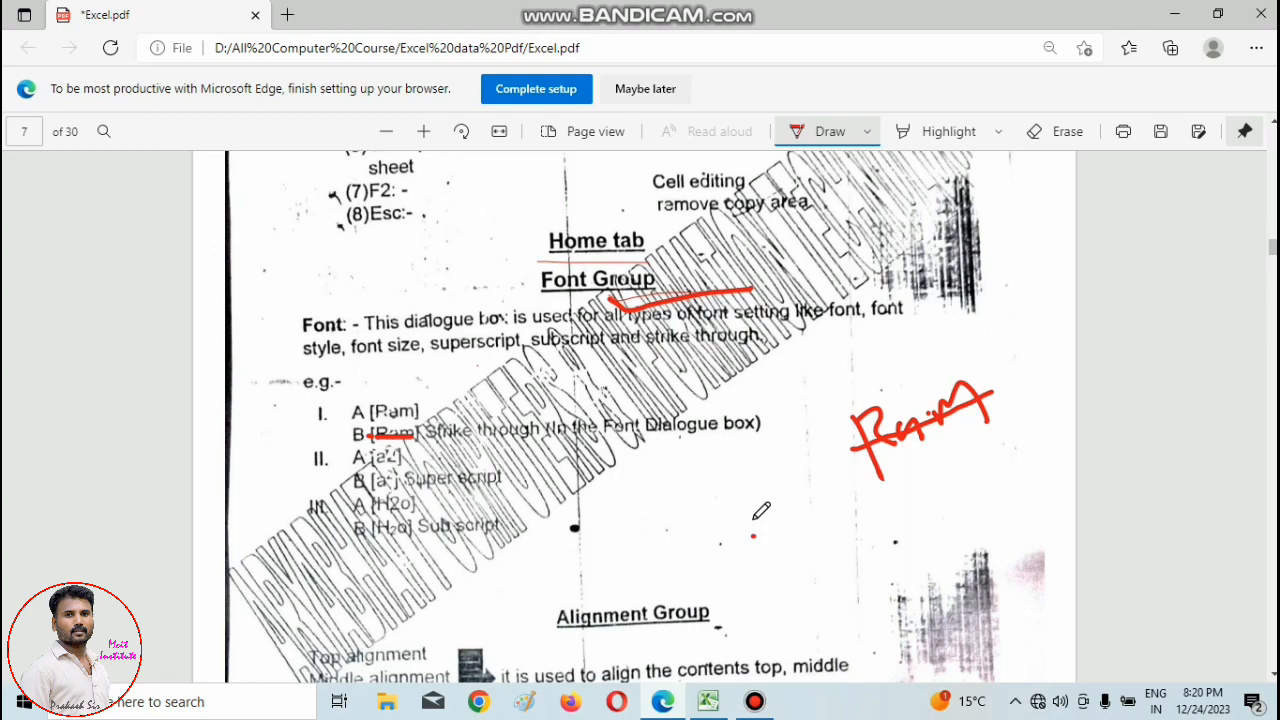
mouse_move(752, 538)
left_mouse_down()
mouse_move(800, 537)
mouse_move(797, 552)
mouse_move(788, 524)
mouse_move(801, 477)
mouse_move(801, 497)
mouse_move(820, 494)
left_mouse_up()
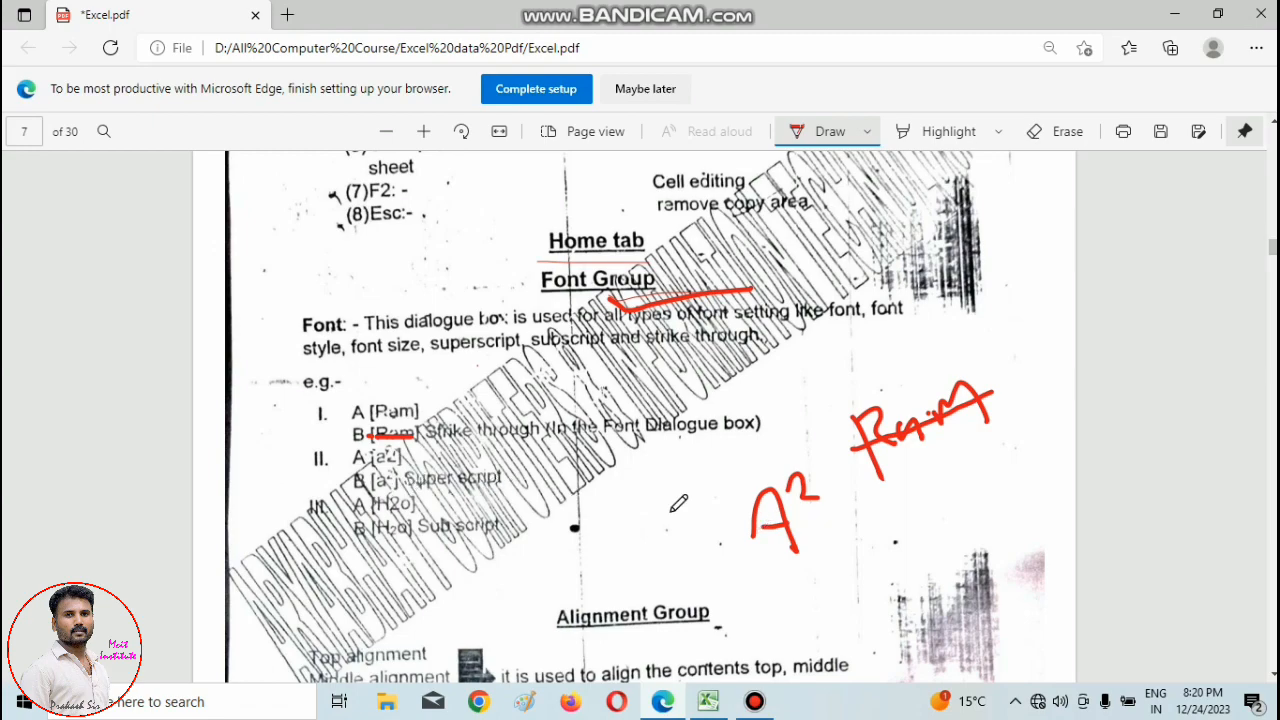
mouse_move(624, 513)
left_mouse_down()
mouse_move(637, 548)
mouse_move(720, 556)
left_mouse_up()
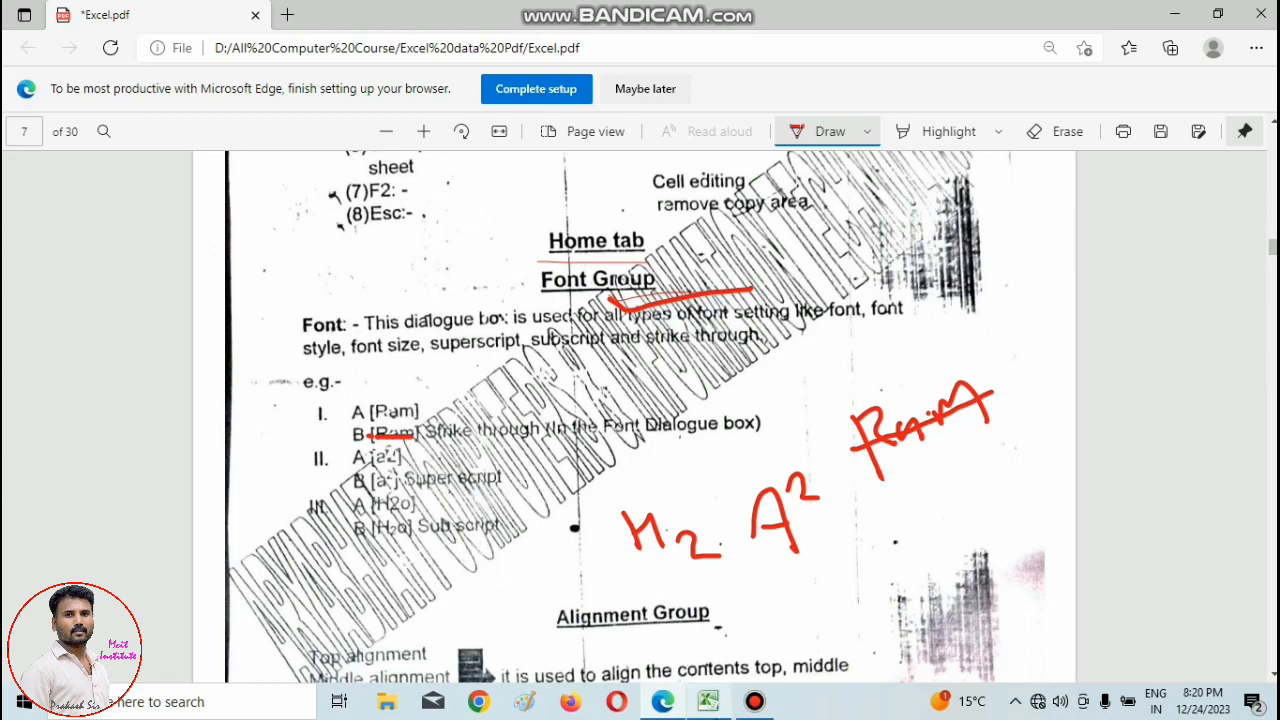
Switch to Excel and clear the contents of cells A1:J17.
left_click(708, 703)
left_click(1020, 490)
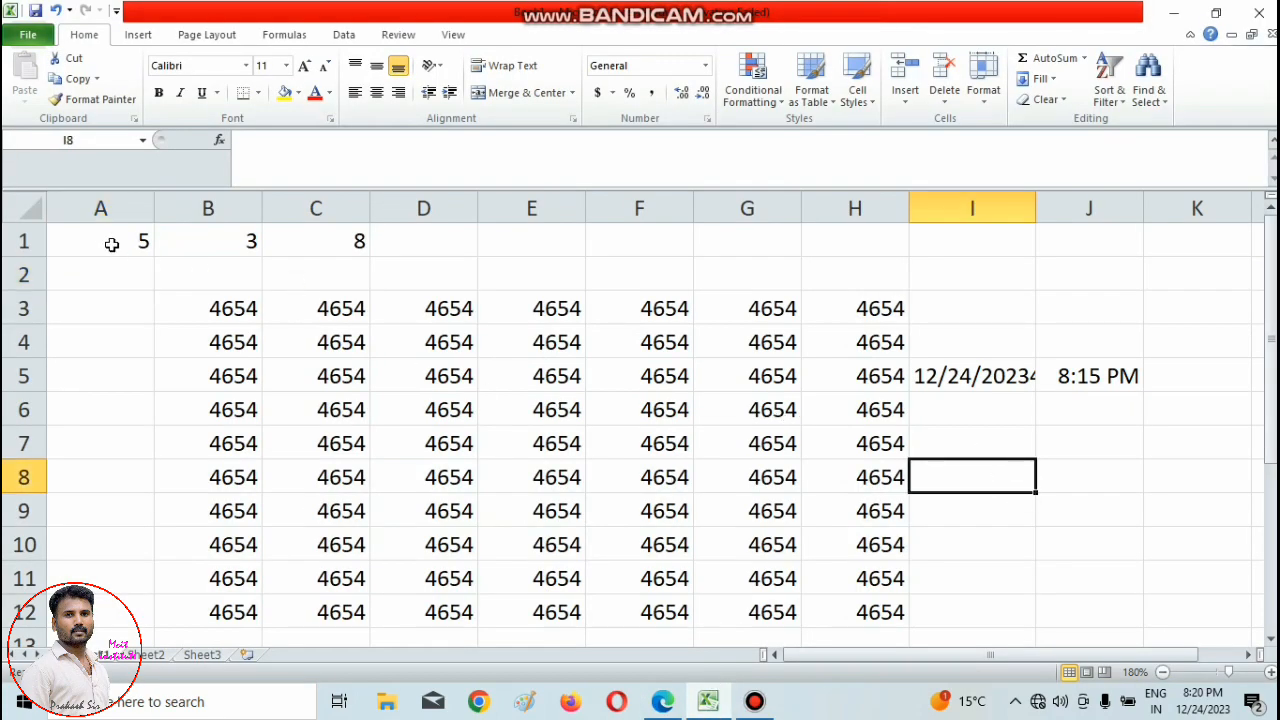
left_click_drag(112, 244, 1117, 608)
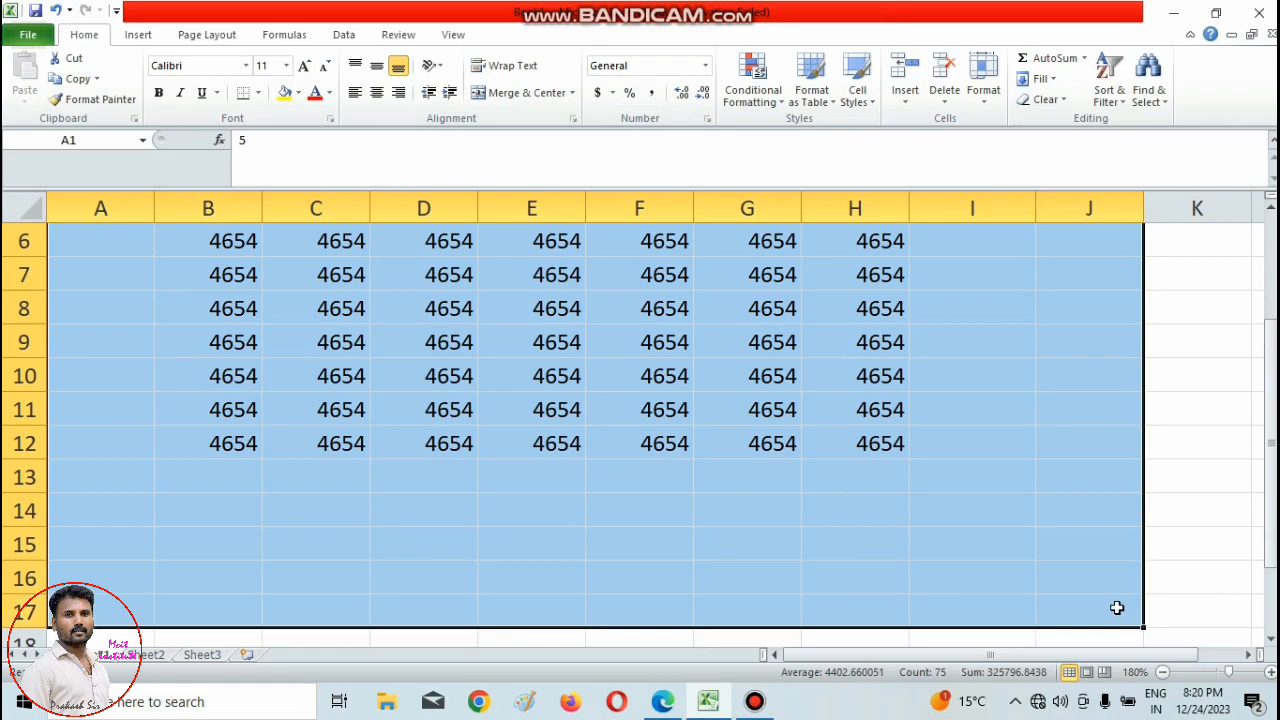
key("Delete")
left_click(596, 400)
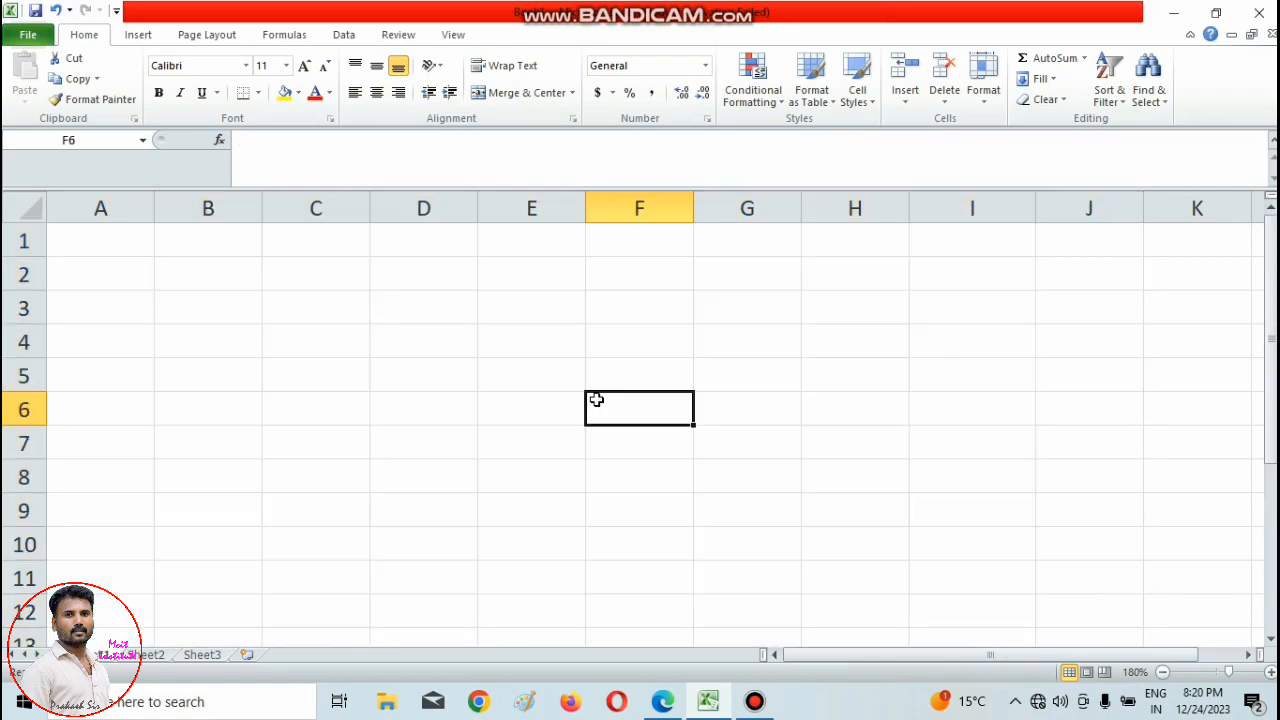
Enter the sample name from the PDF's strikethrough example in cell E4.
left_click(1271, 672)
left_click(1271, 672)
left_click(584, 315)
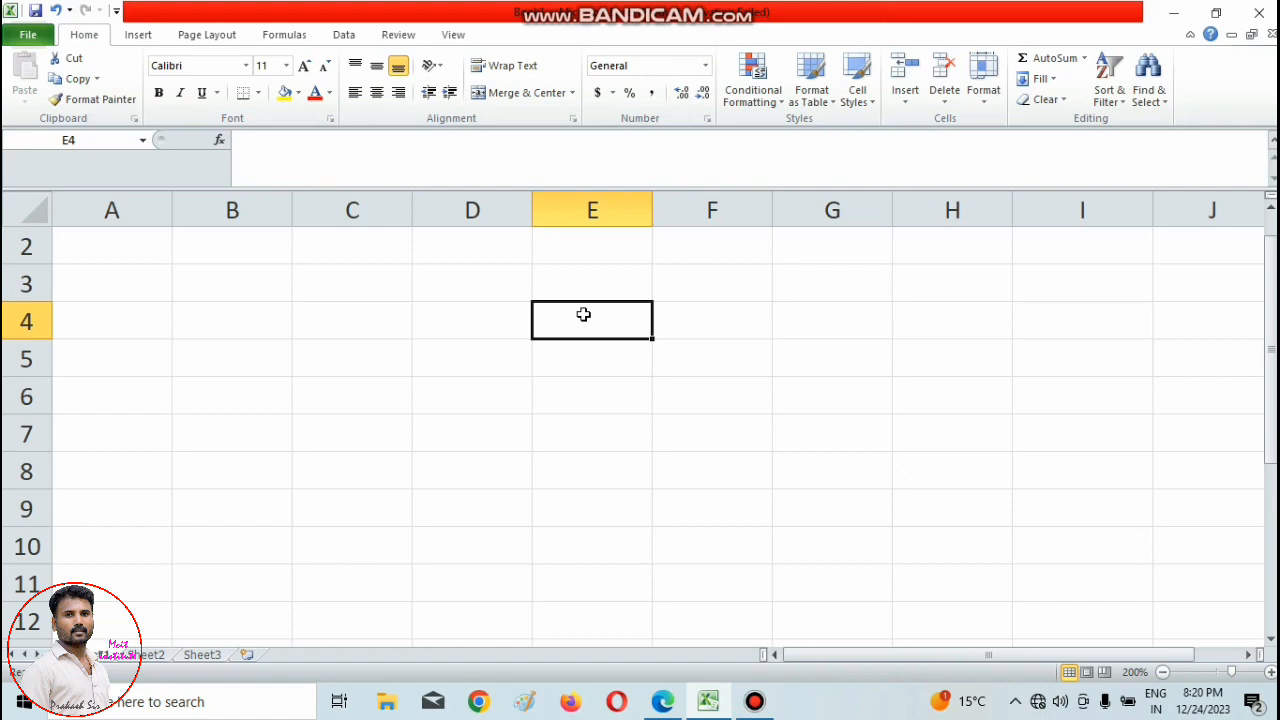
type("Ram")
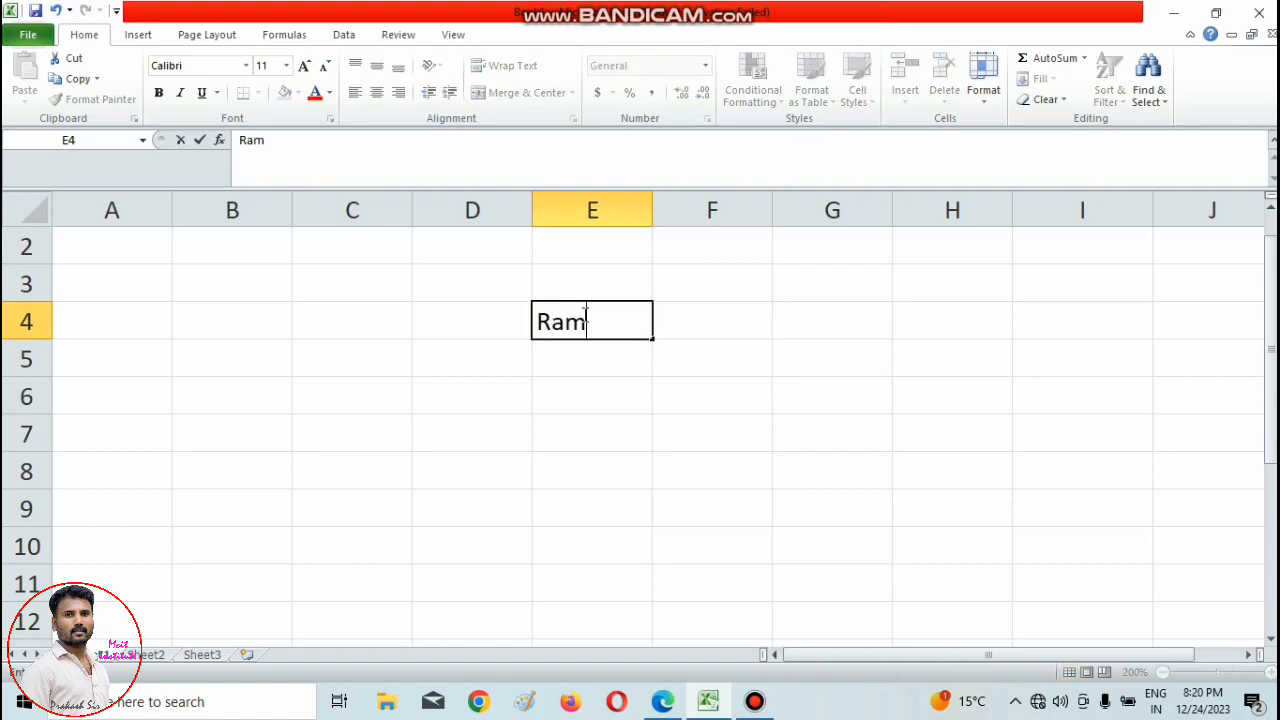
left_click(723, 429)
Open the font settings for cell E4 and set its text to bold, size 14.
left_click(571, 324)
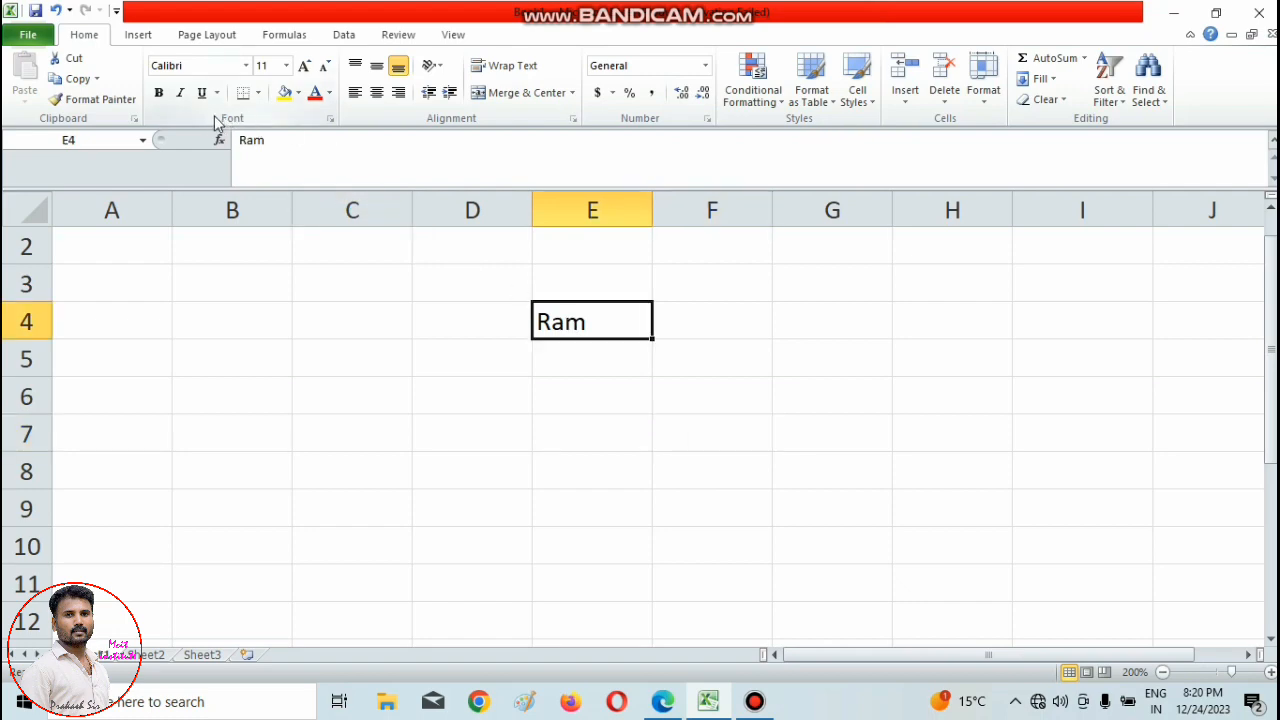
left_click(332, 120)
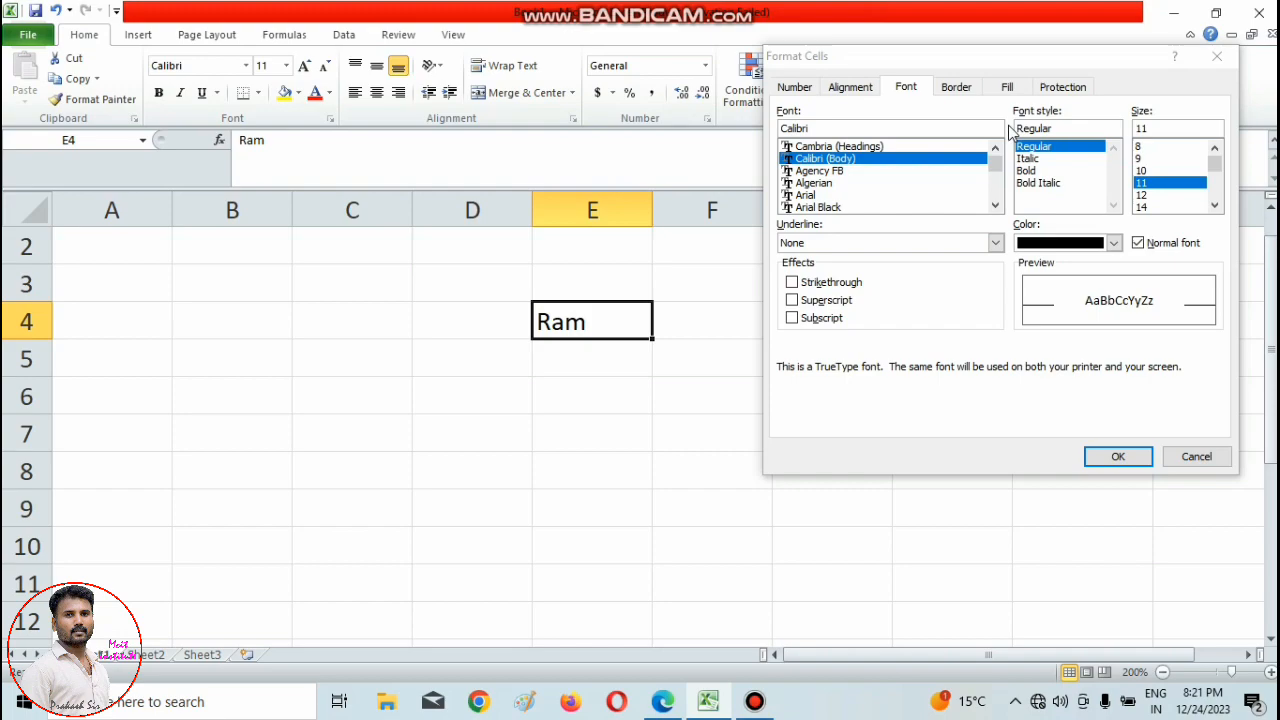
left_click(1030, 171)
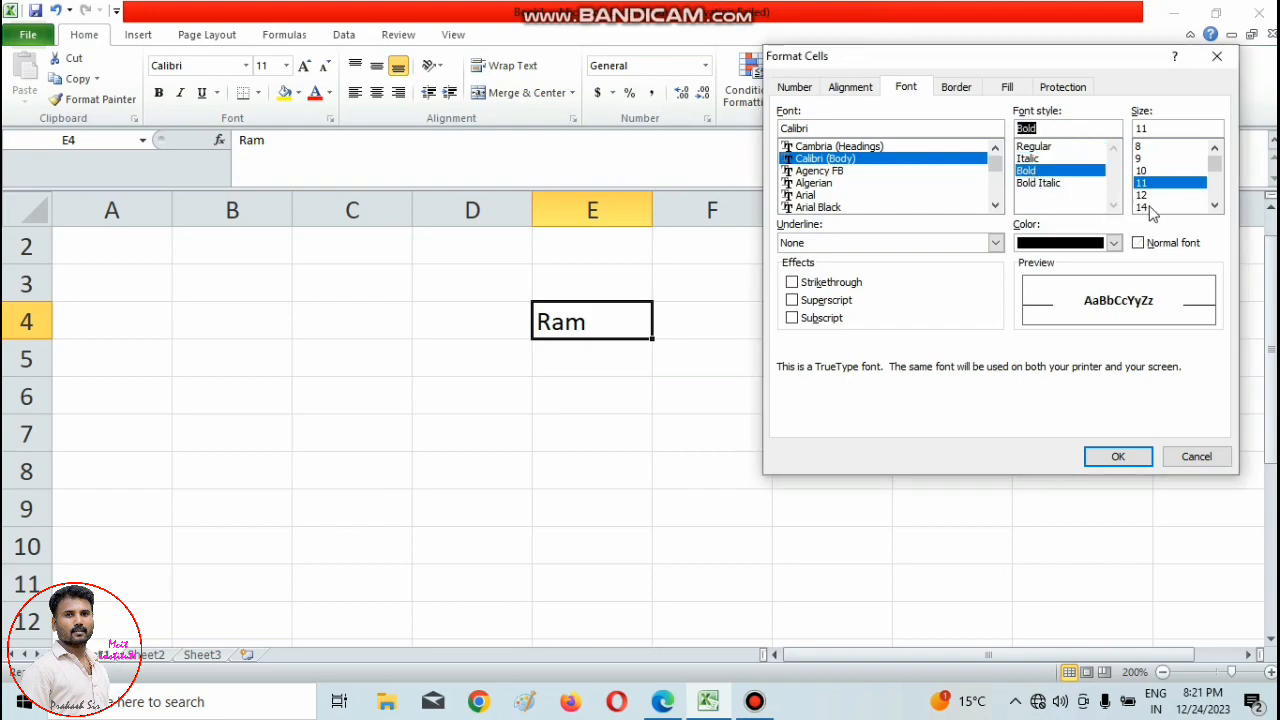
left_click(1142, 207)
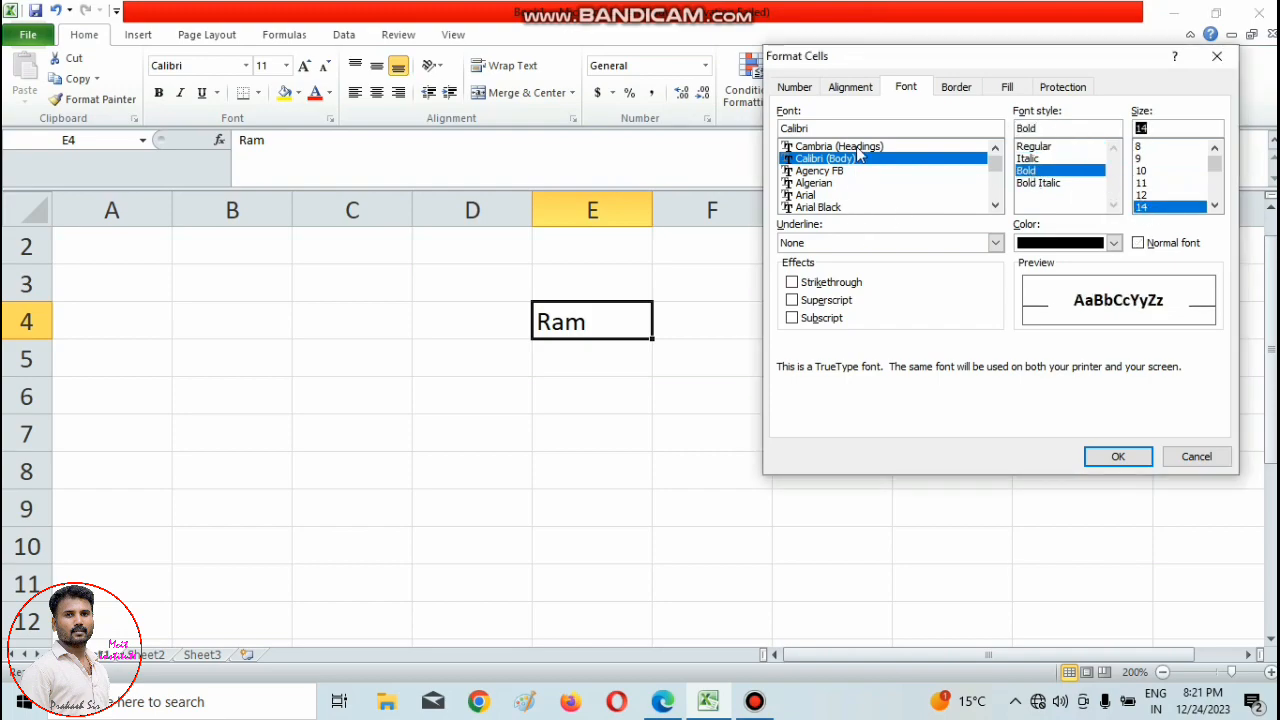
Set a thin black outline border for cell E4, leaving out any diagonal line.
left_click(958, 87)
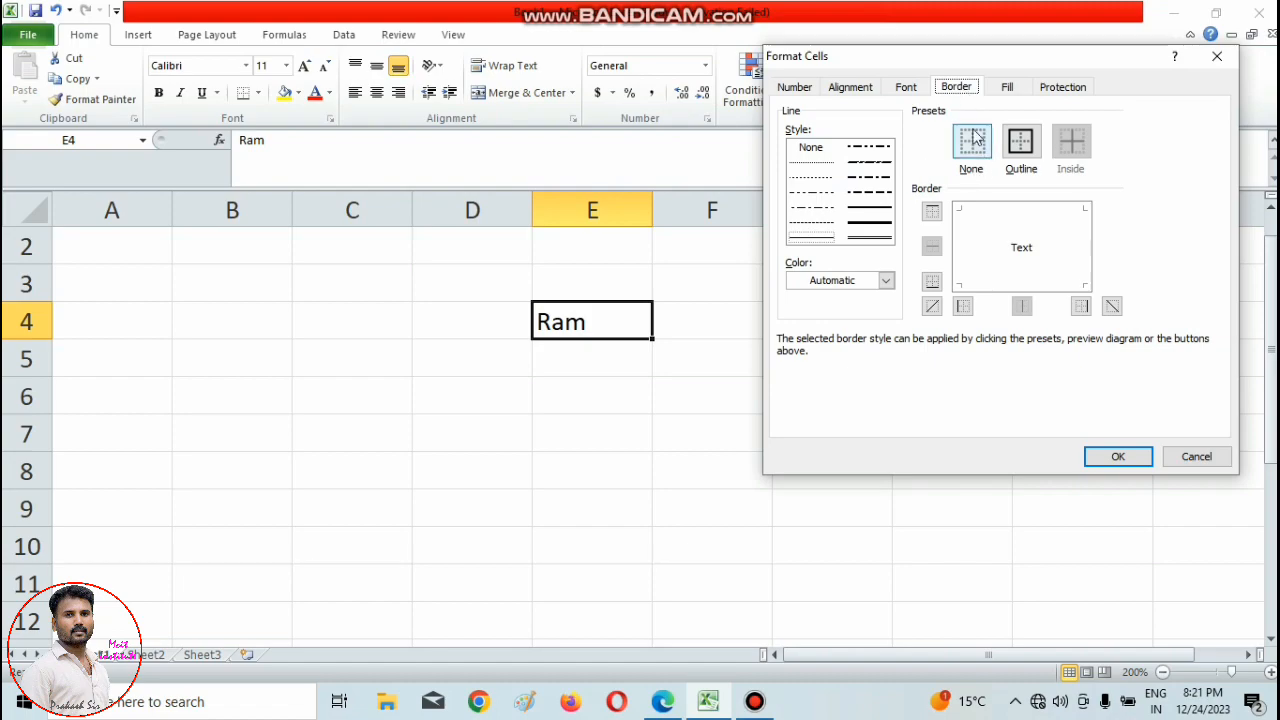
left_click(996, 230)
left_click(977, 286)
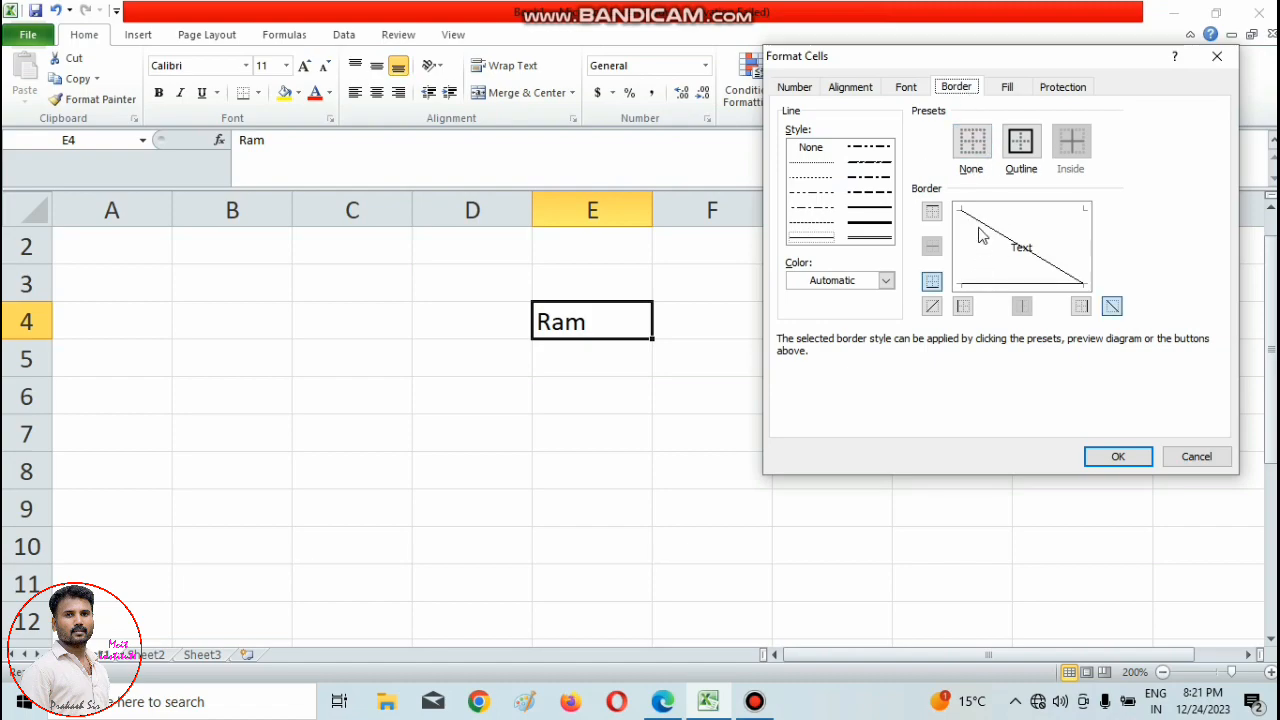
left_click(988, 214)
left_click(1020, 145)
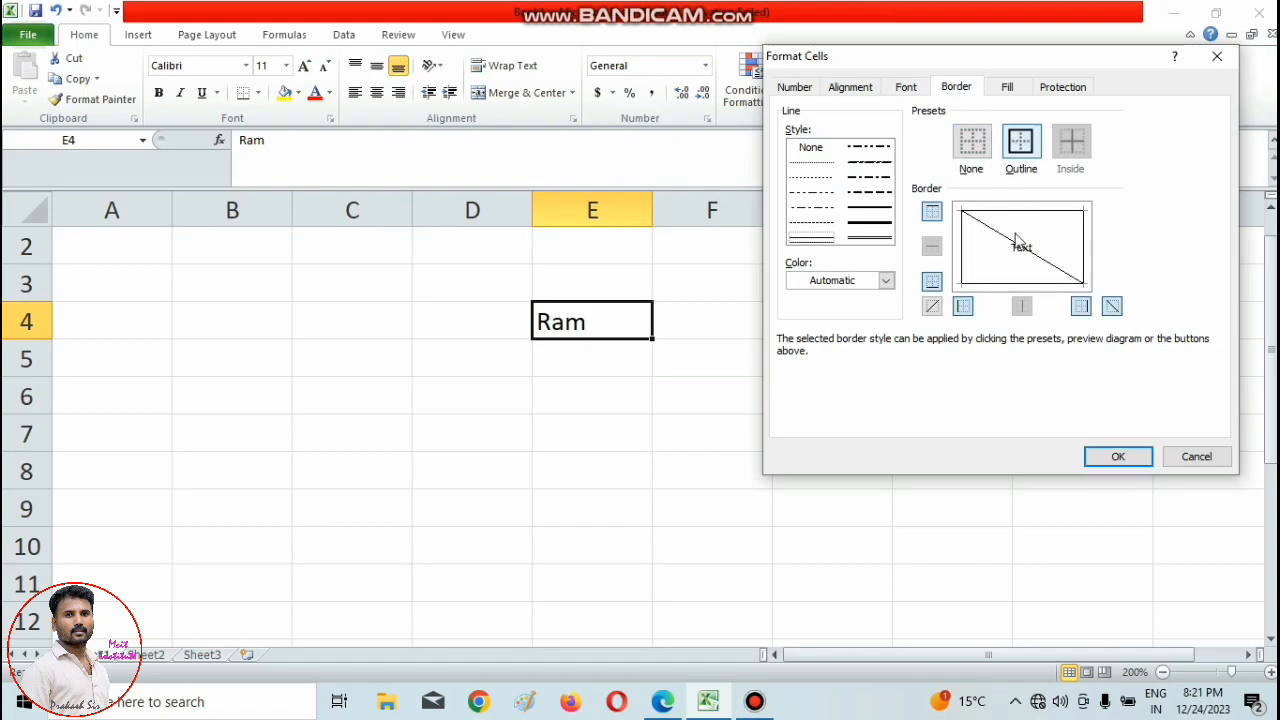
left_click(1016, 246)
Choose a light blue background fill for E4, enable strikethrough on its text, and apply the formatting.
left_click(1010, 92)
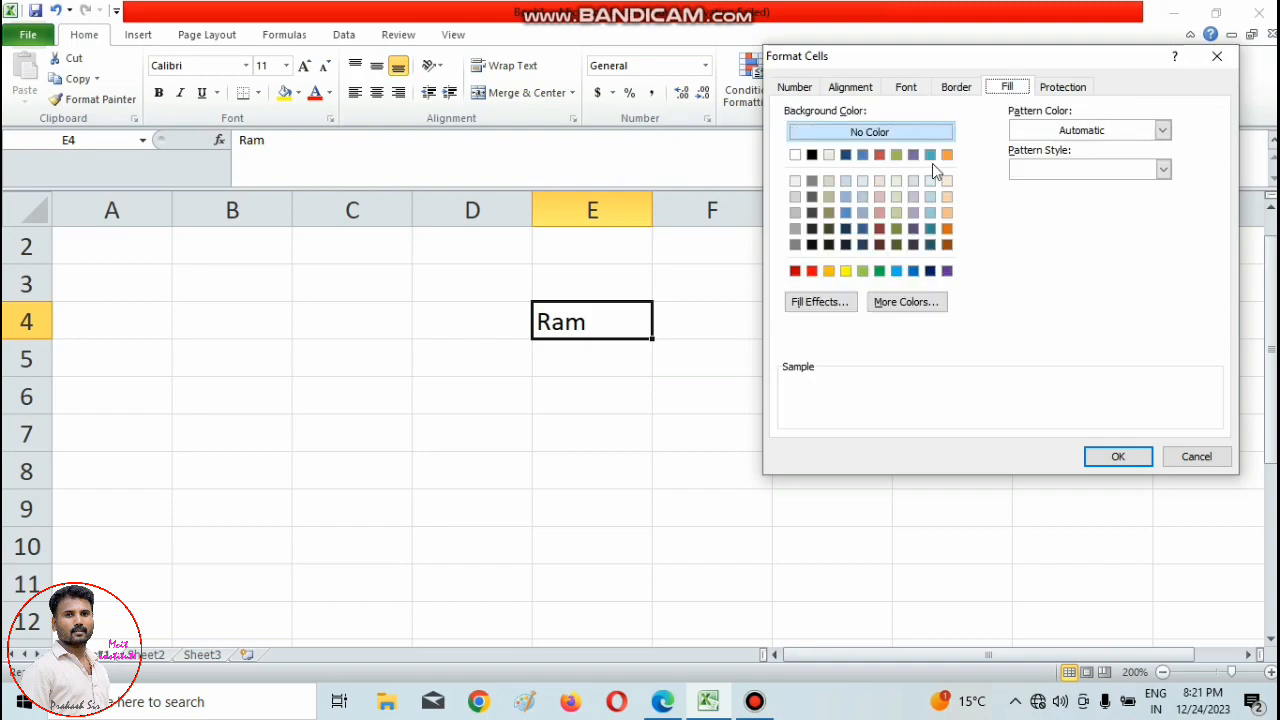
left_click(845, 181)
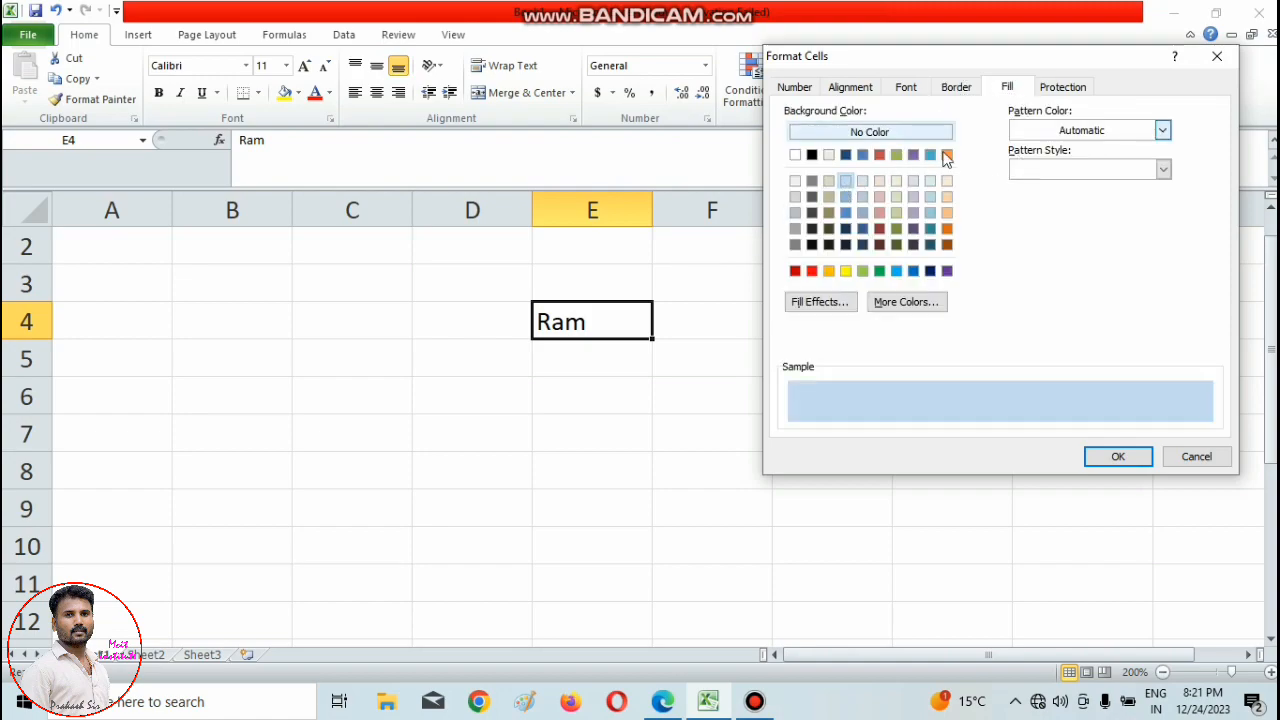
left_click(903, 92)
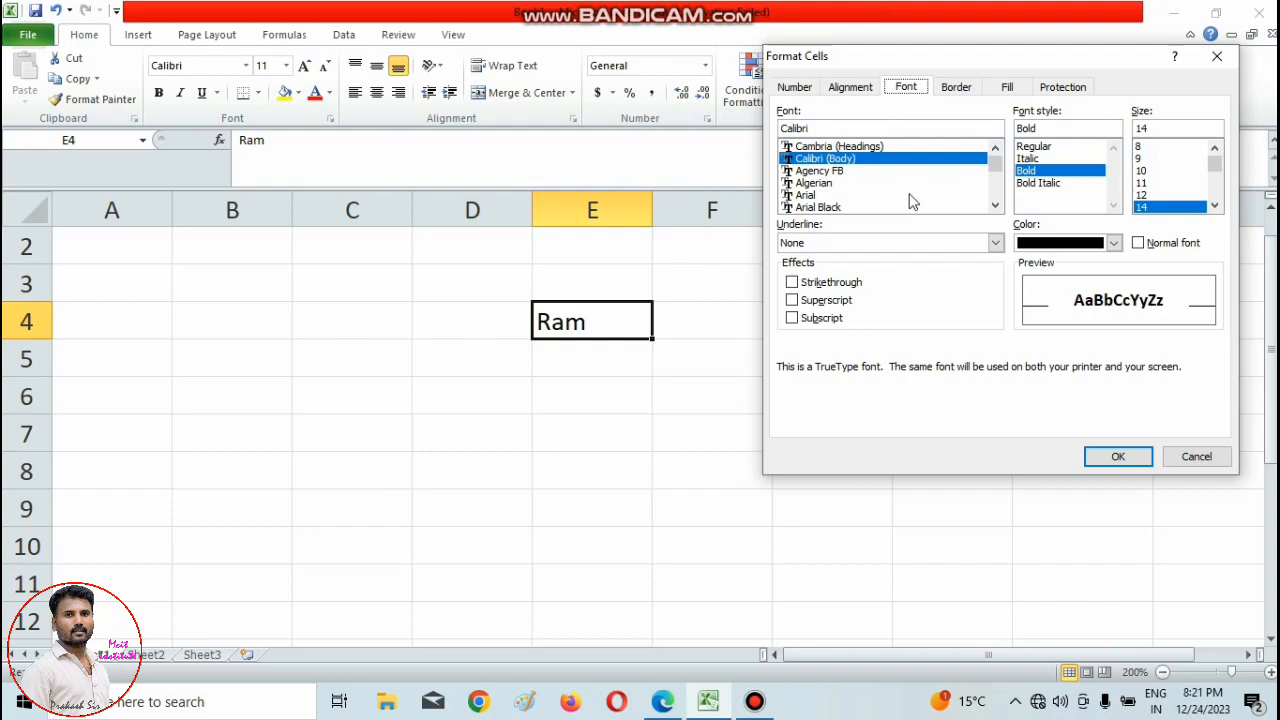
left_click(792, 282)
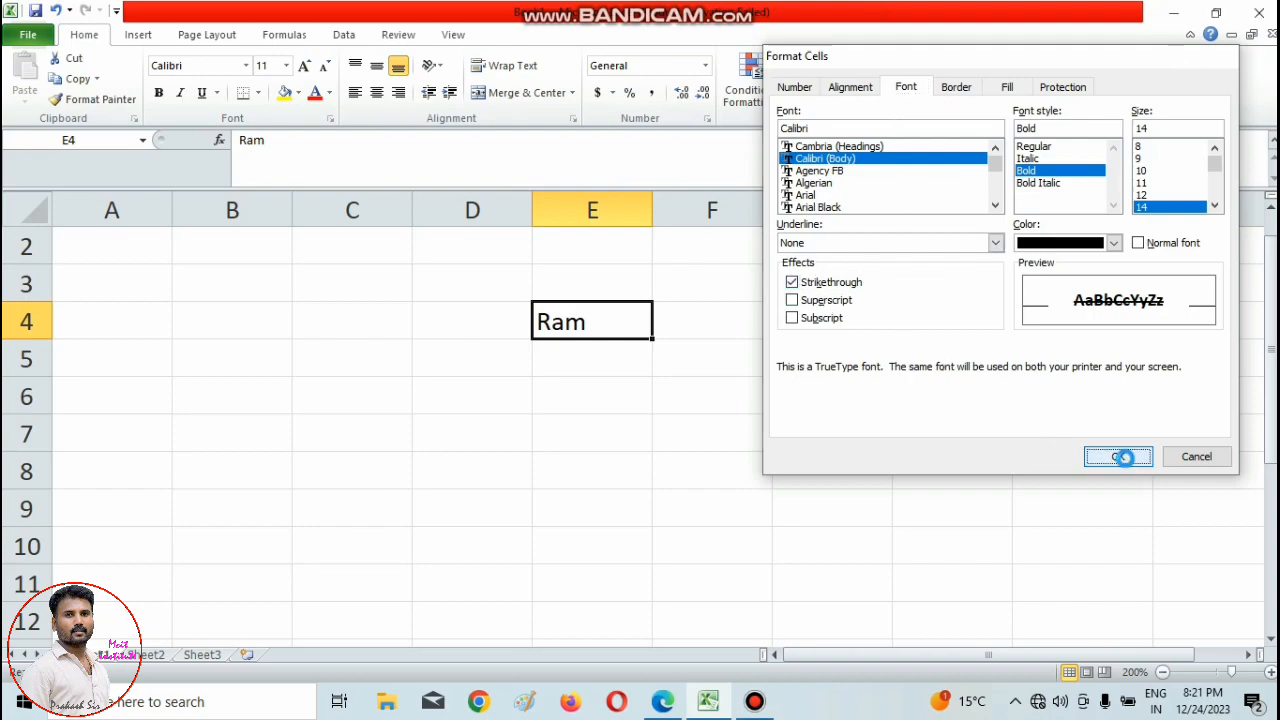
left_click(1094, 456)
left_click(737, 406)
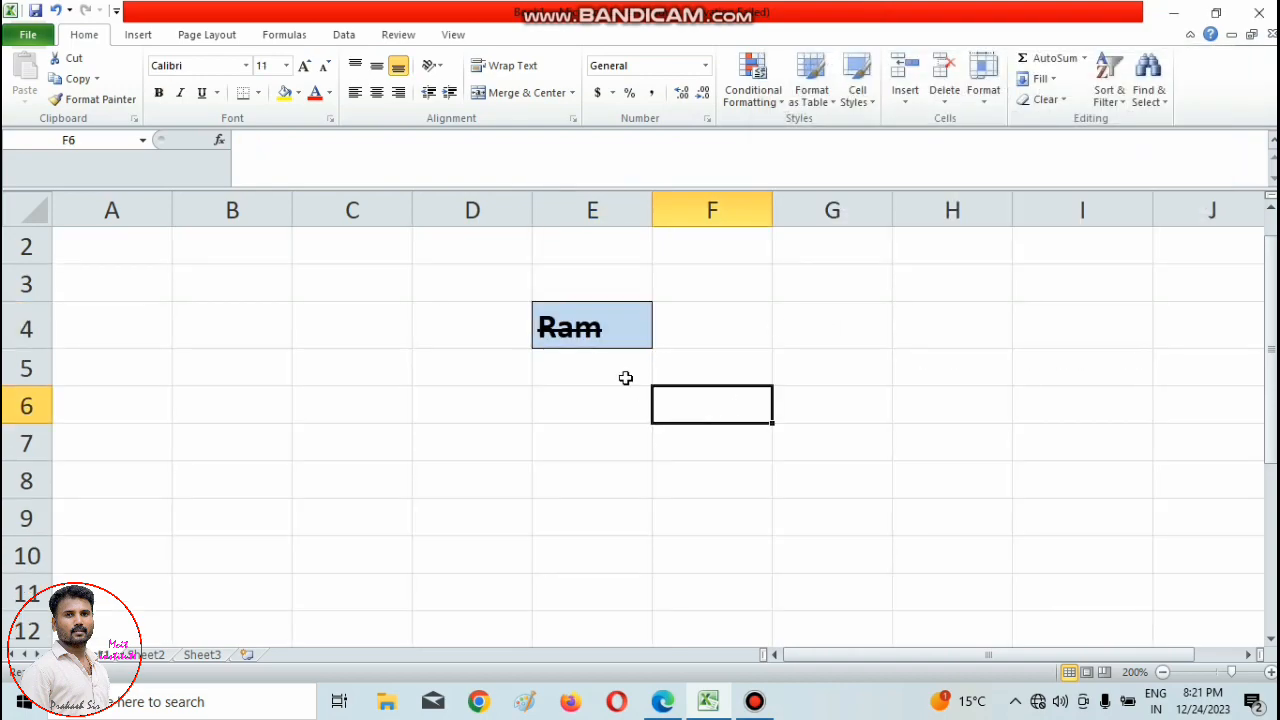
Enter the same sample name as in E4 into cell G6.
left_click(1271, 674)
left_click(1271, 674)
left_click(1271, 674)
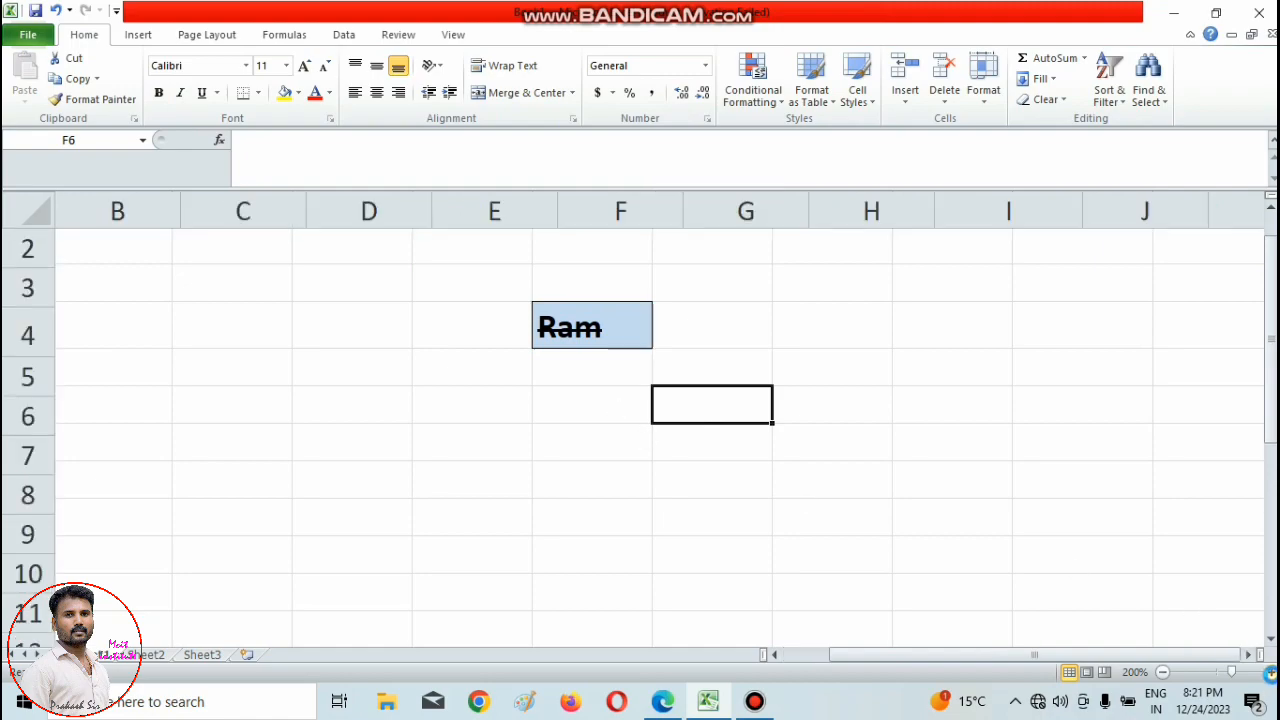
left_click(1271, 674)
left_click(806, 402)
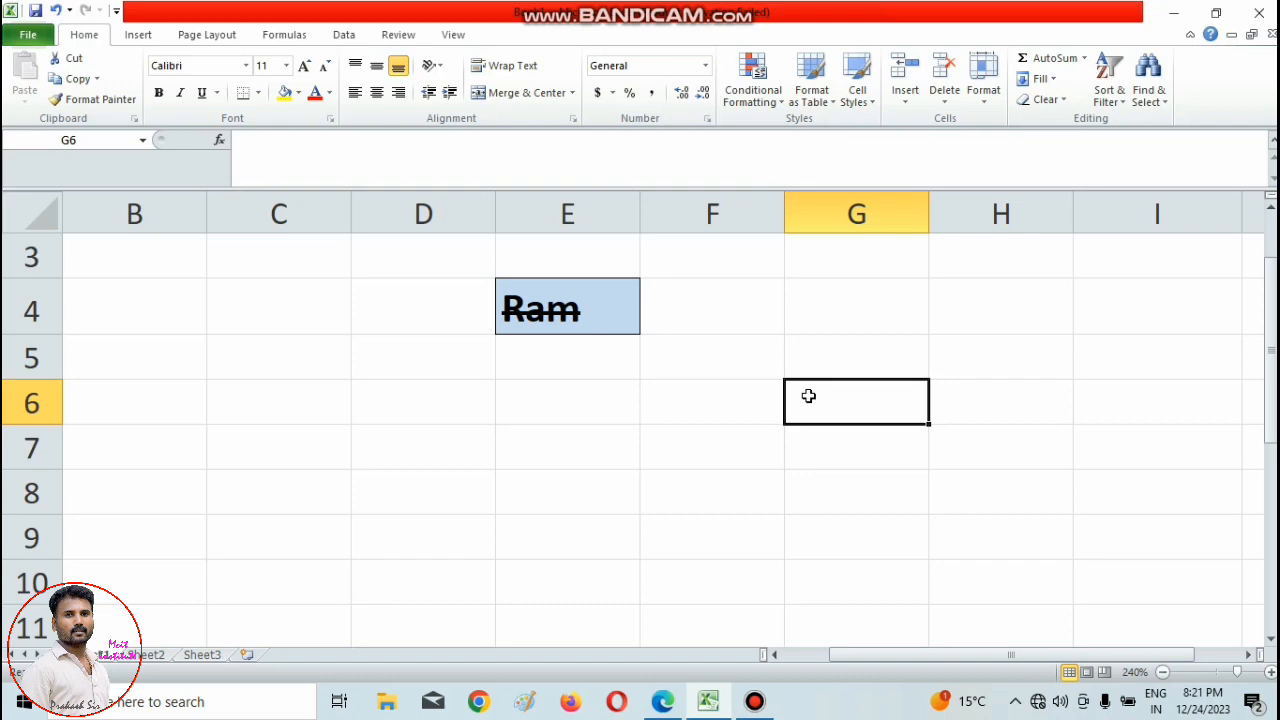
type("Ram")
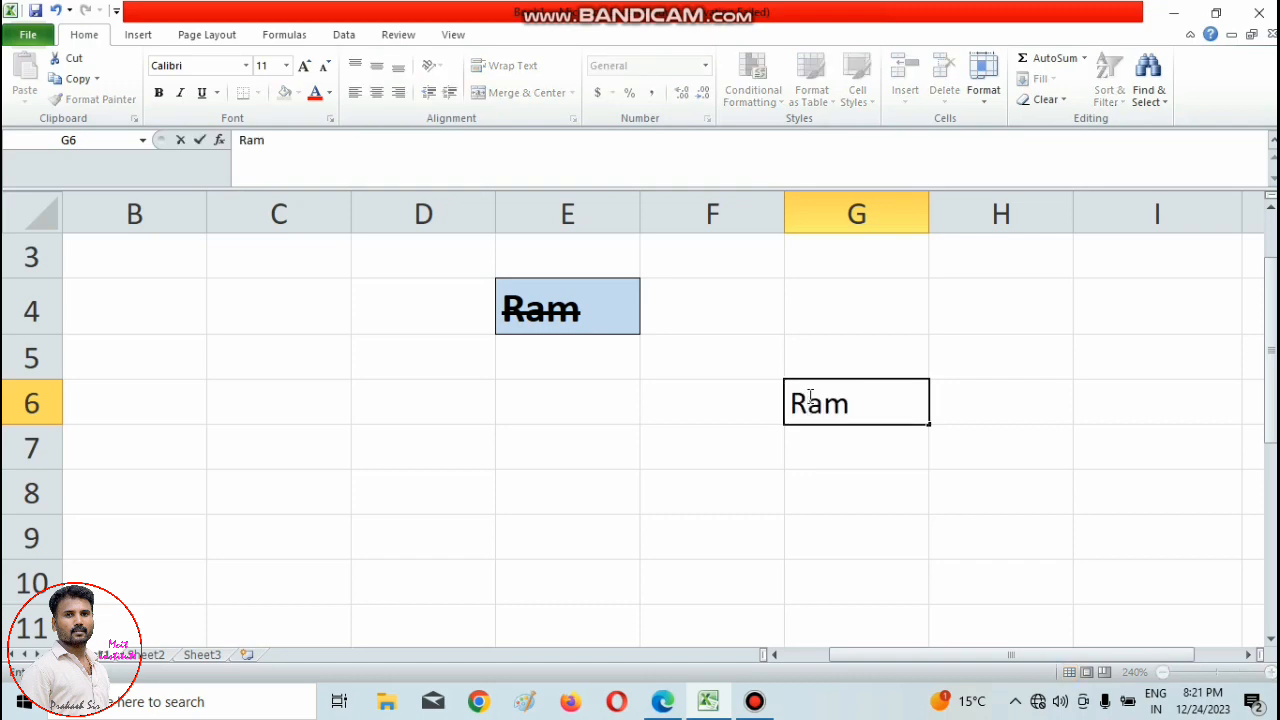
key("Return")
key("Return")
Open the font settings for cell G6 and set its text to strikethrough, bold, size 14.
left_click(829, 414)
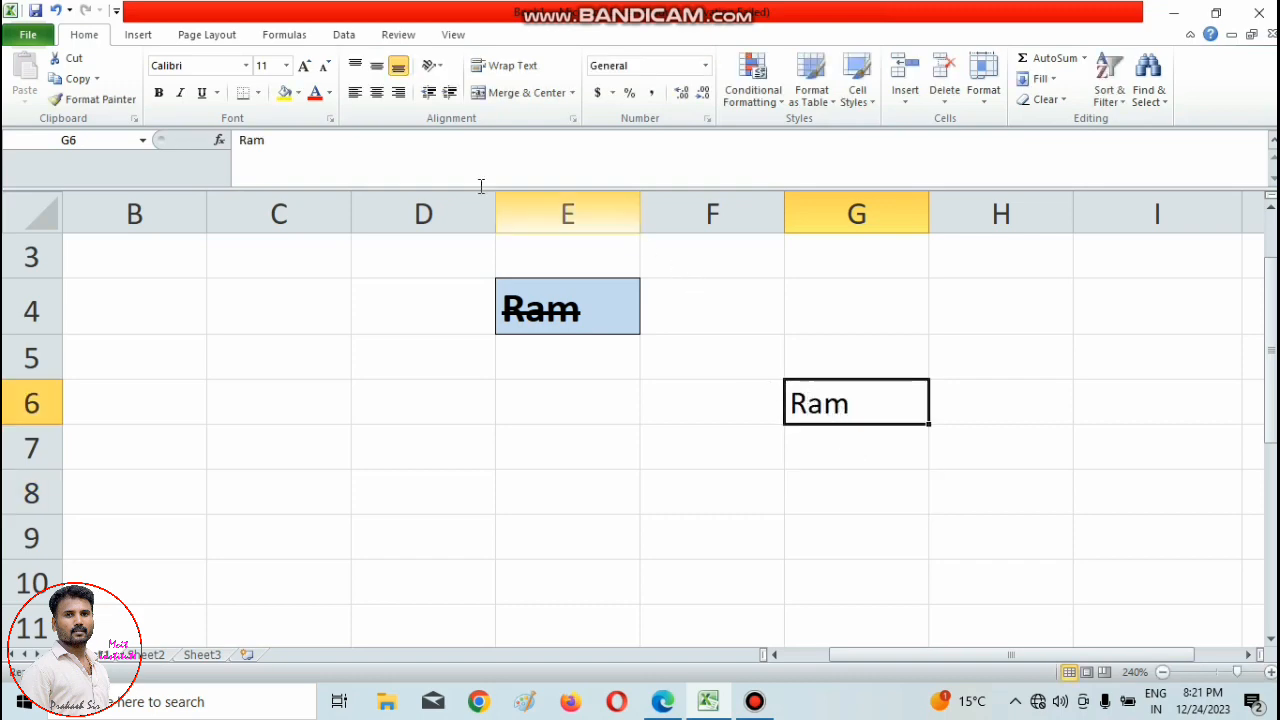
left_click(331, 120)
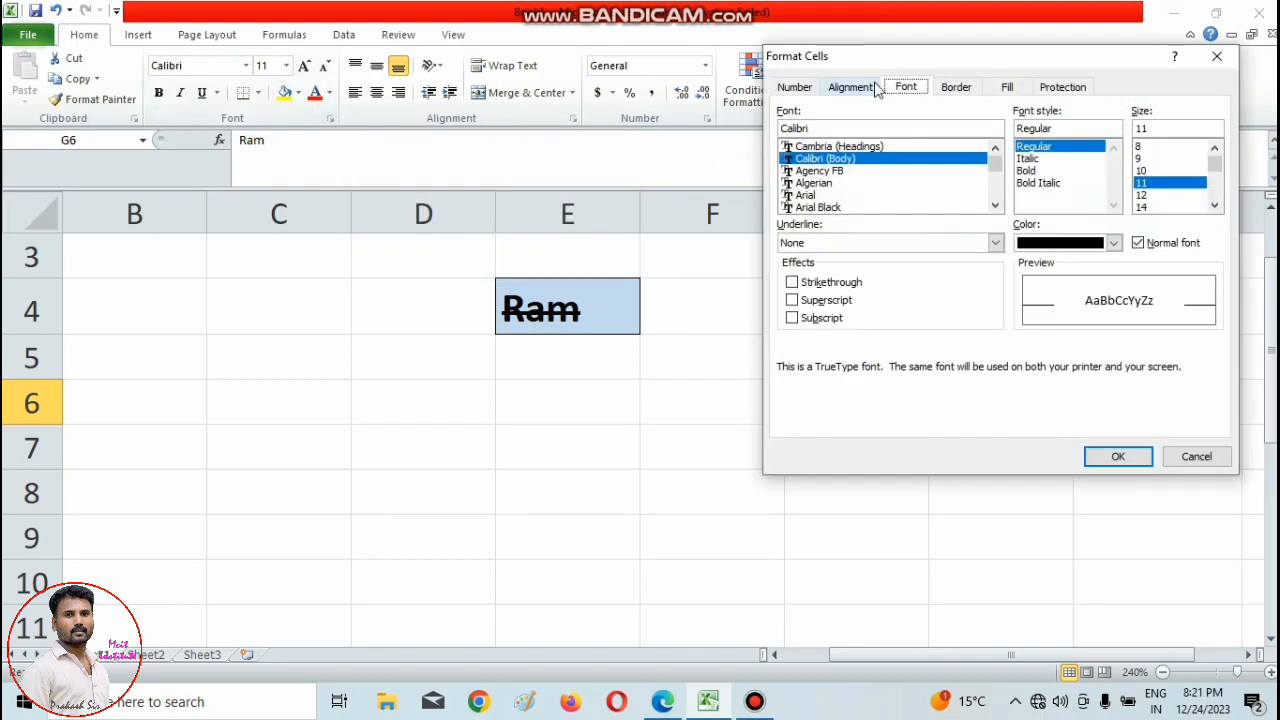
left_click_drag(877, 64, 347, 69)
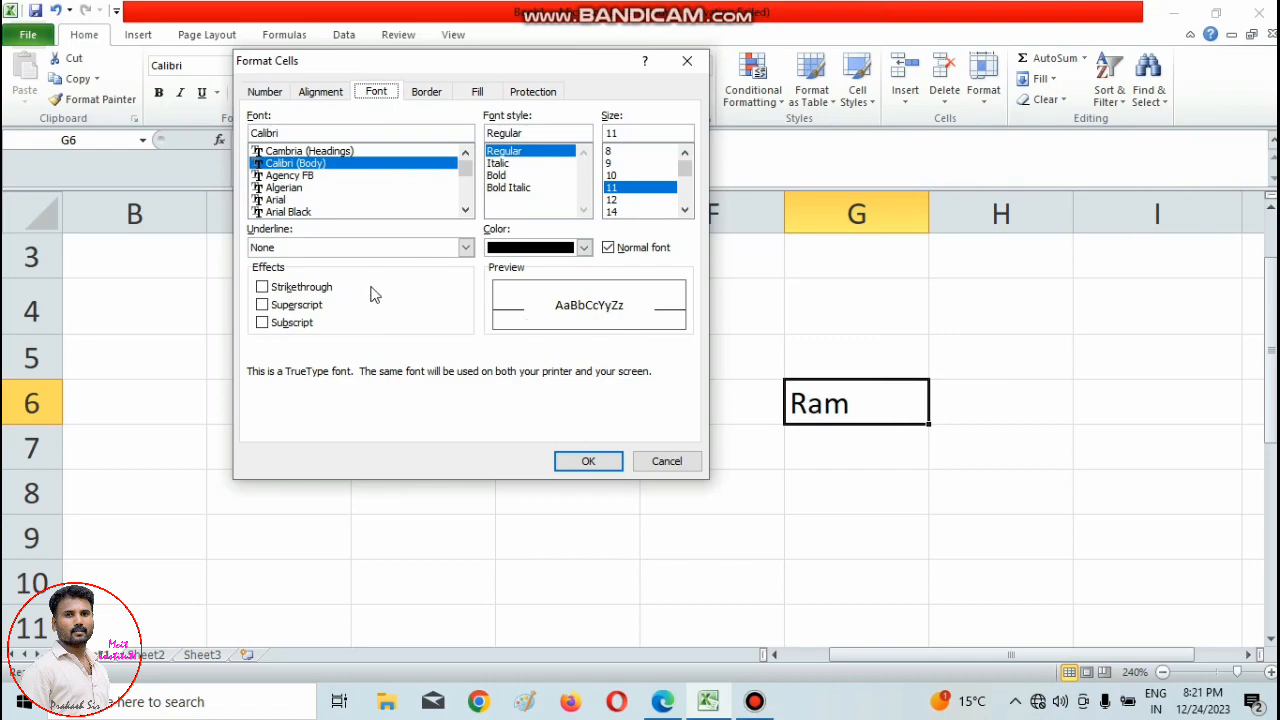
left_click(263, 288)
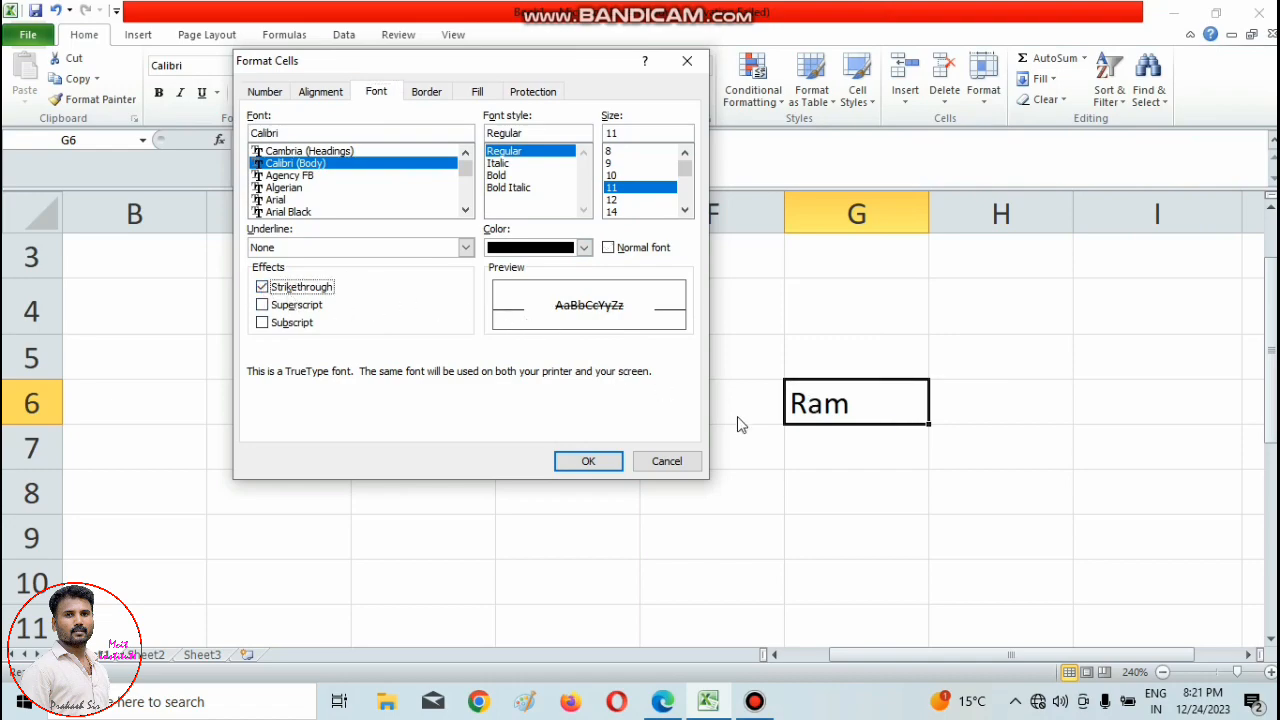
left_click(496, 177)
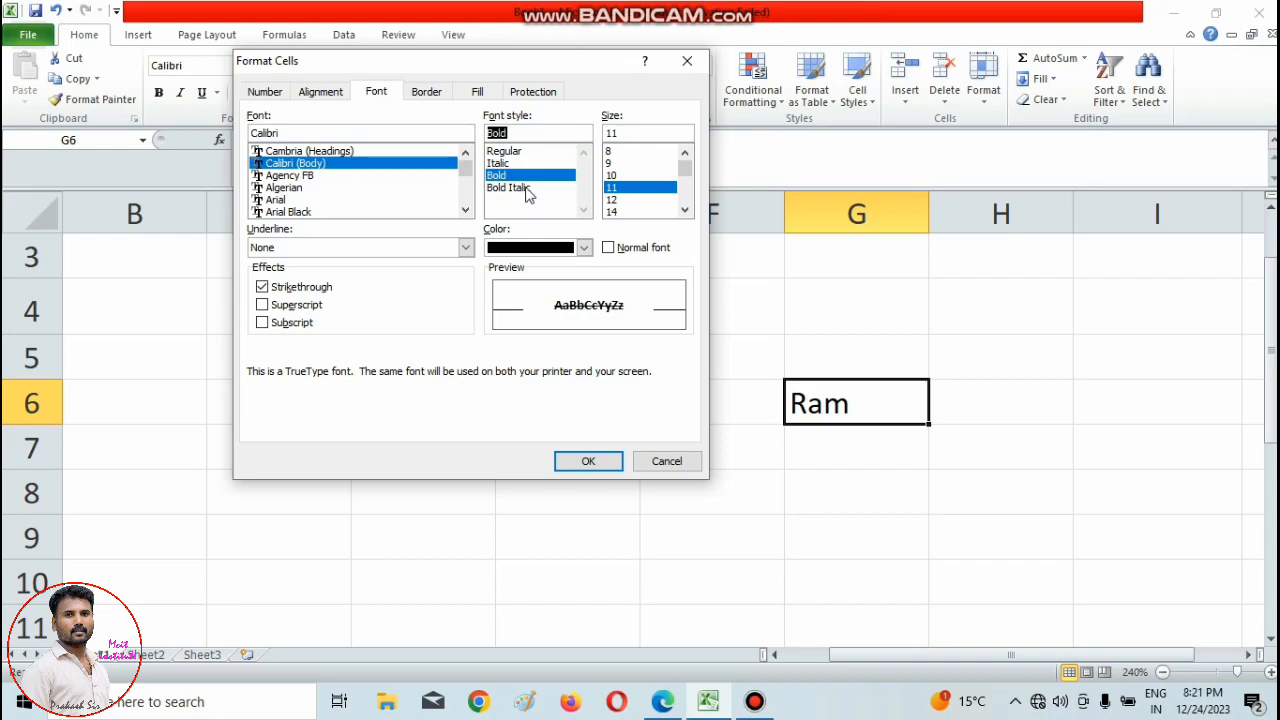
left_click(614, 213)
Set a thin red outline border for cell G6.
left_click(426, 92)
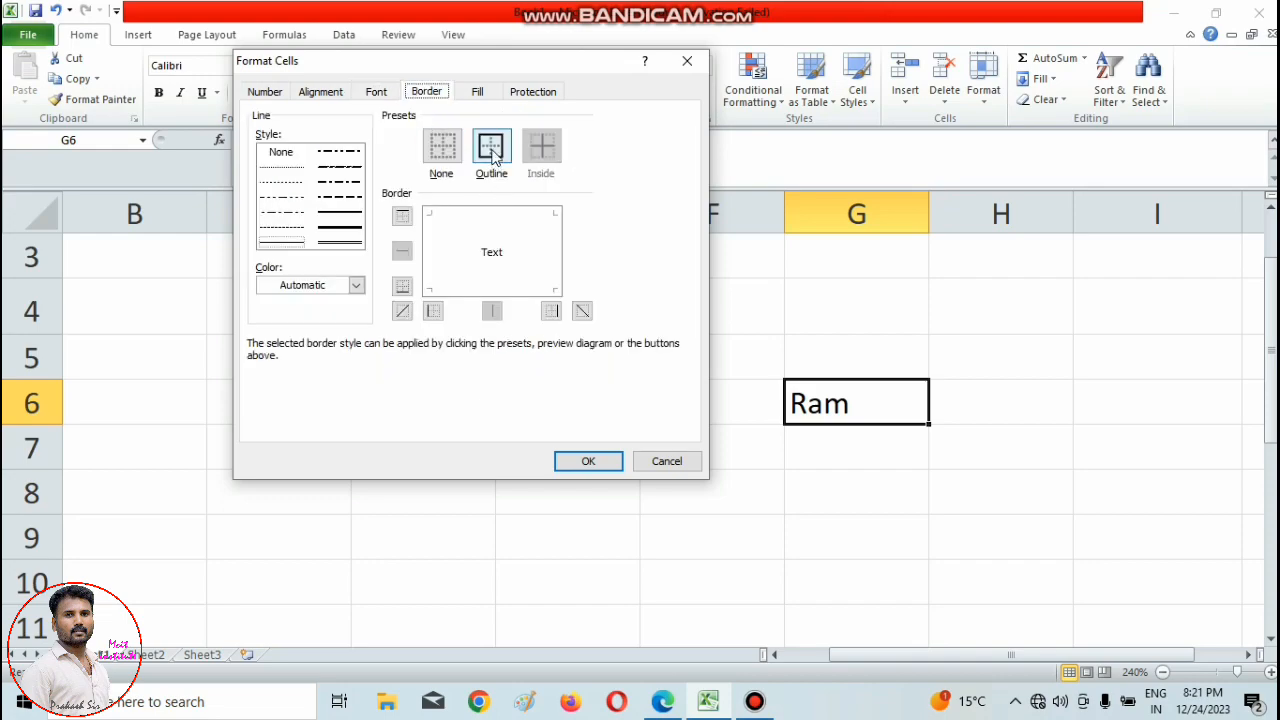
left_click(491, 147)
left_click(356, 286)
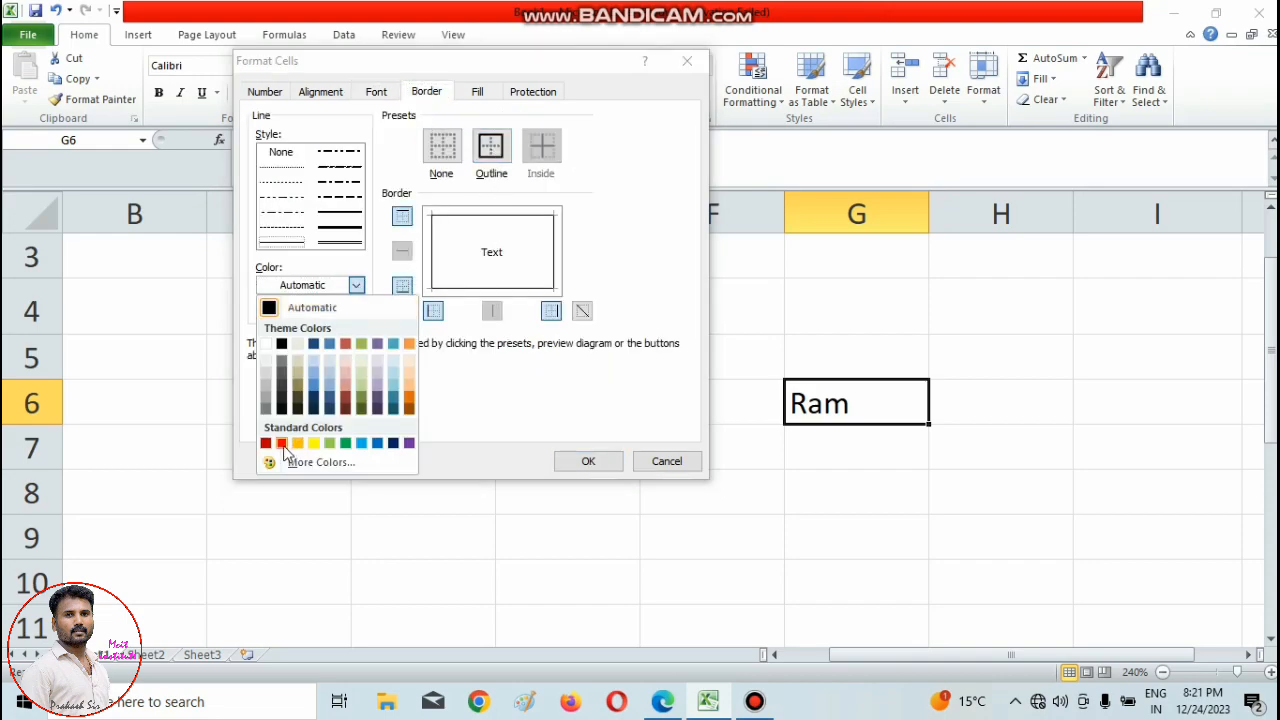
left_click(281, 443)
left_click(491, 168)
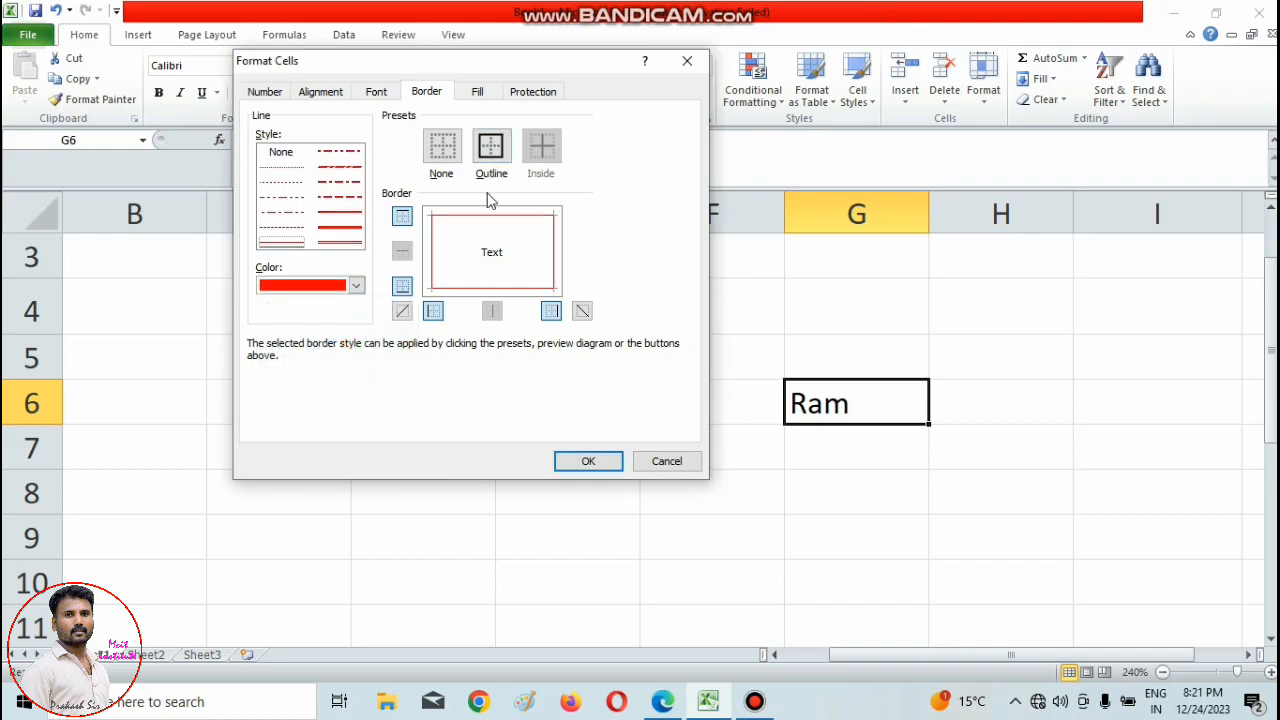
Choose a light orange background fill for G6 and apply the cell formatting.
left_click(479, 92)
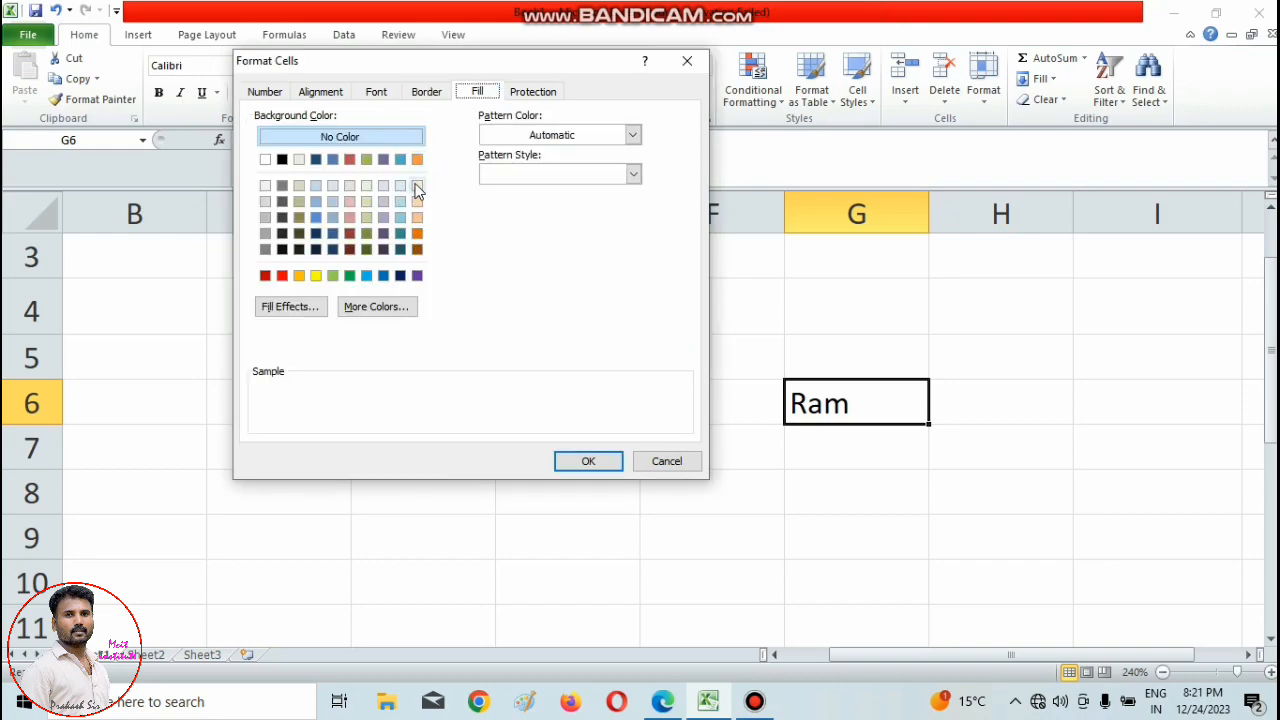
left_click(417, 185)
left_click(589, 462)
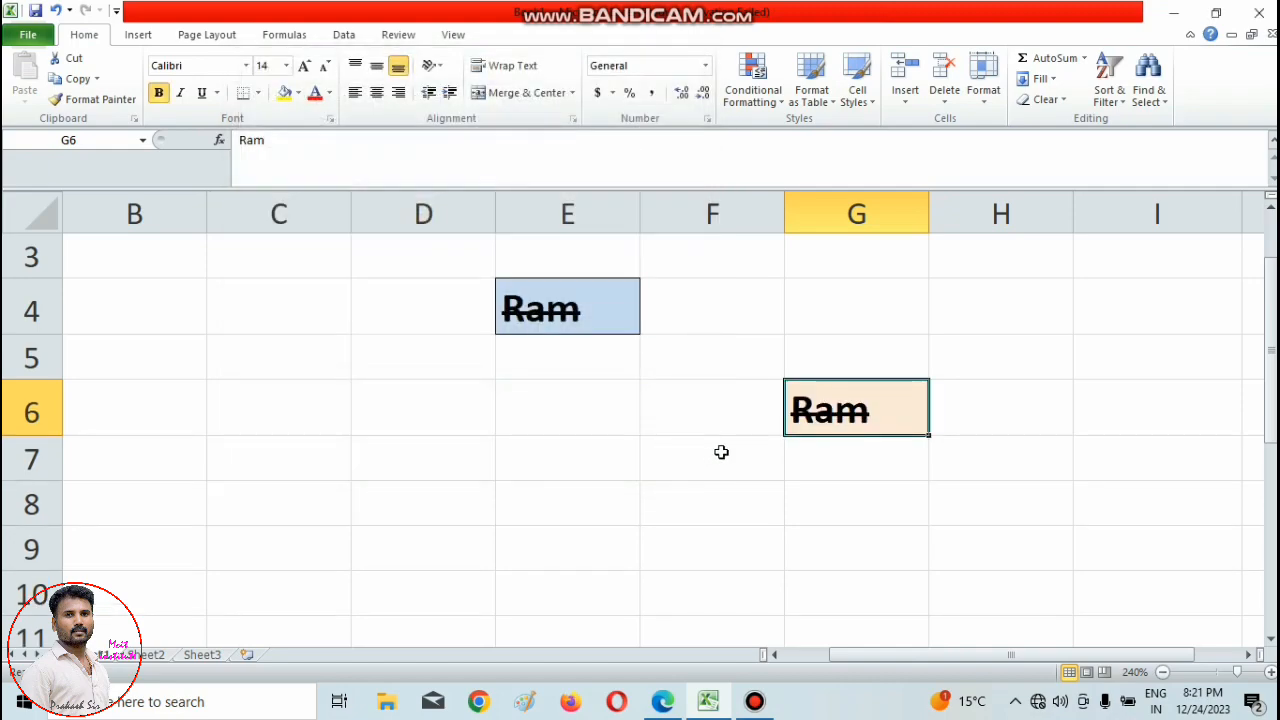
left_click(850, 536)
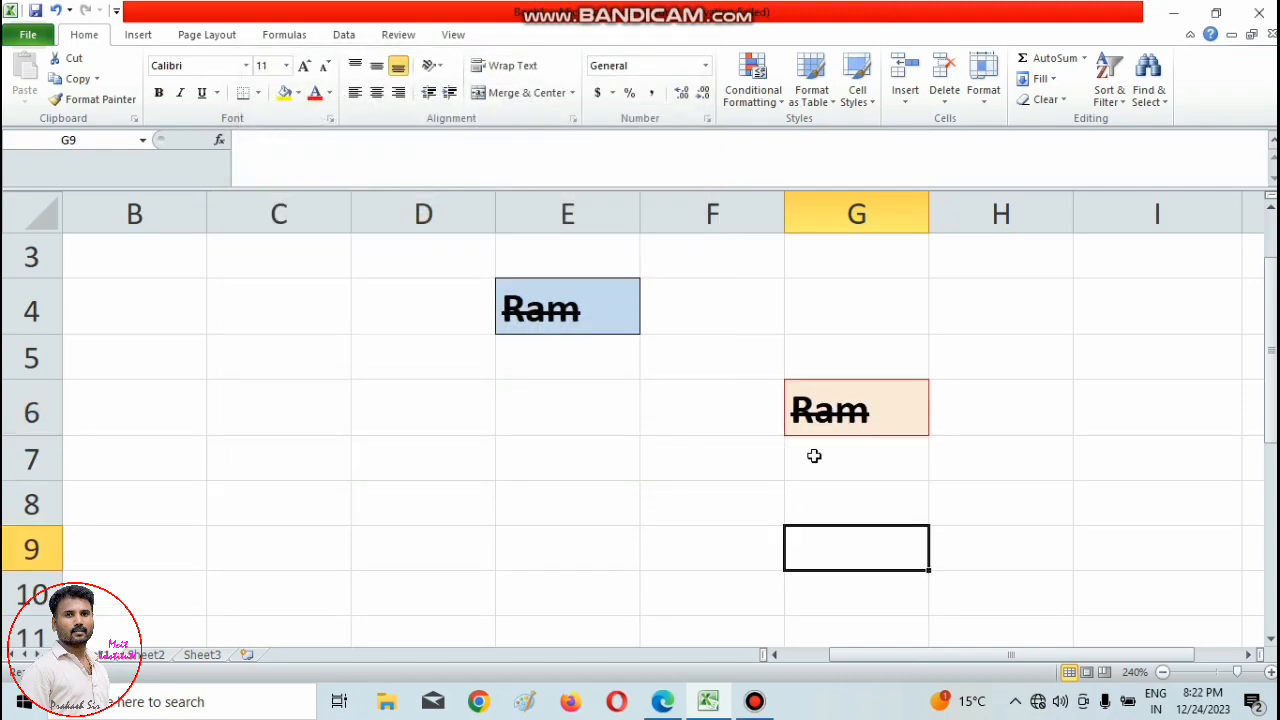
Change the font color of the text in cell G6 to red.
left_click(880, 415)
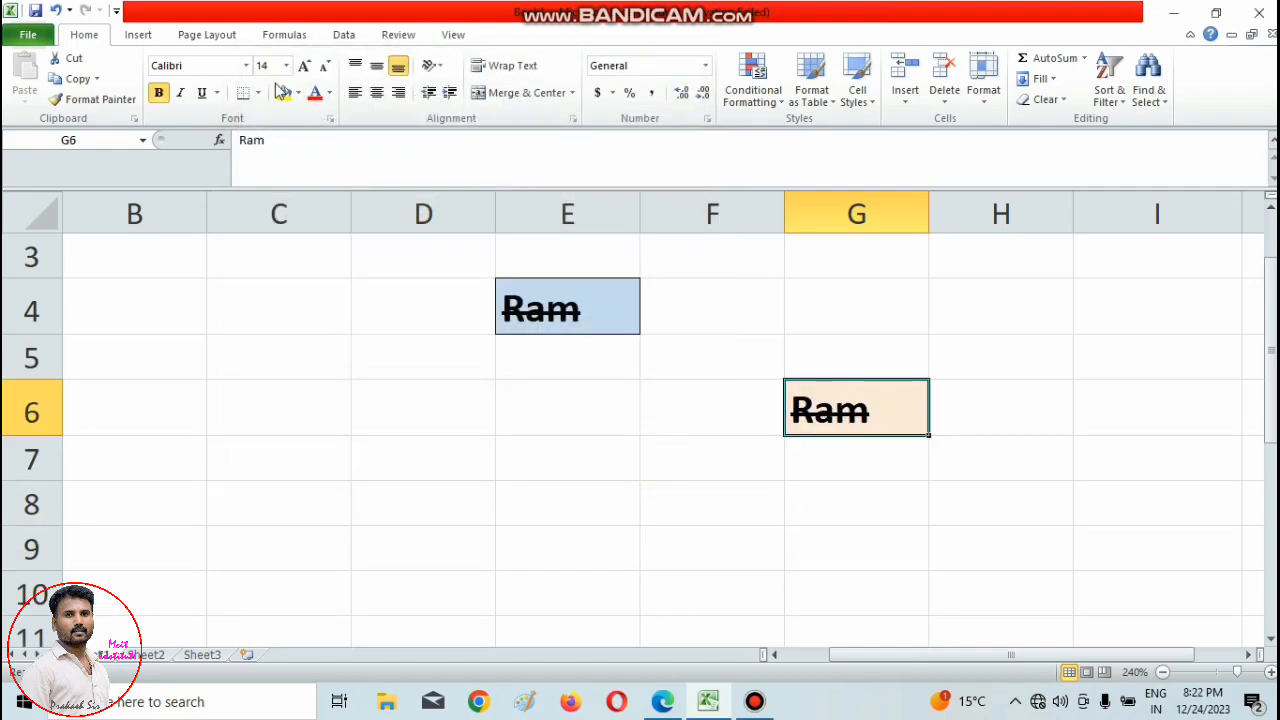
left_click(316, 104)
left_click(420, 391)
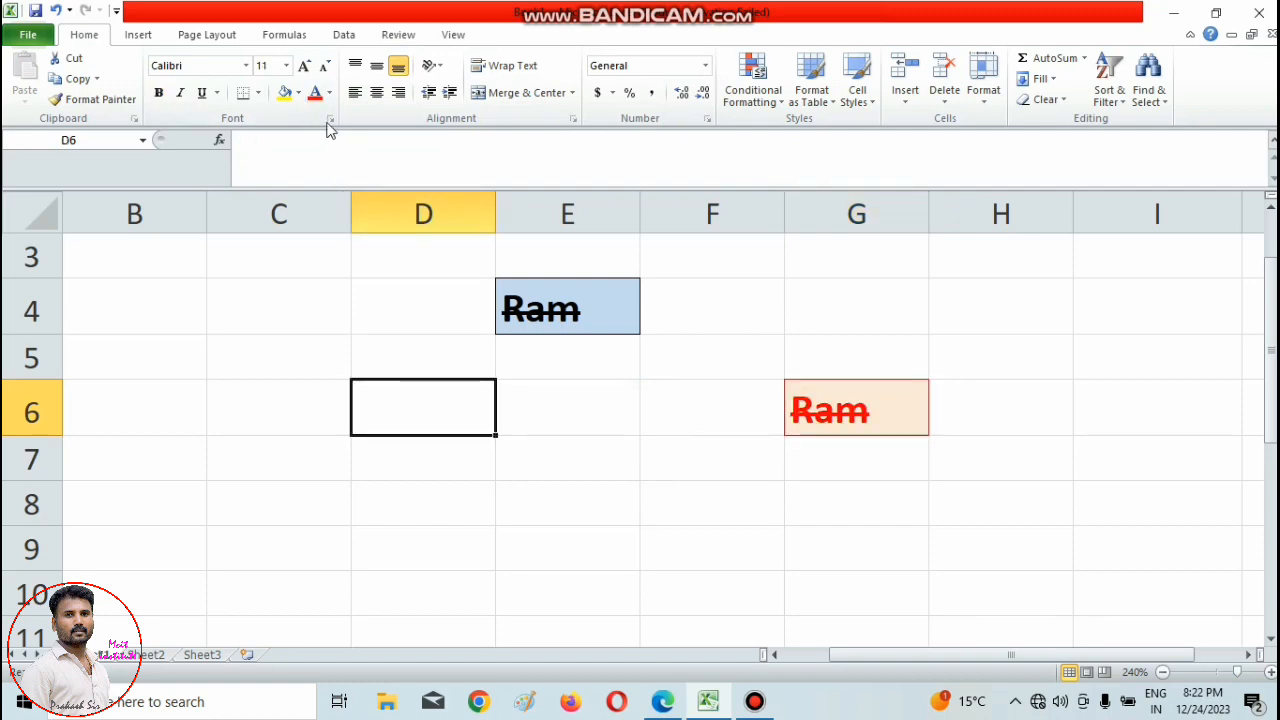
left_click(881, 451)
Fill in H20 as the sample formula text in cell D6.
left_click(384, 399)
type("H")
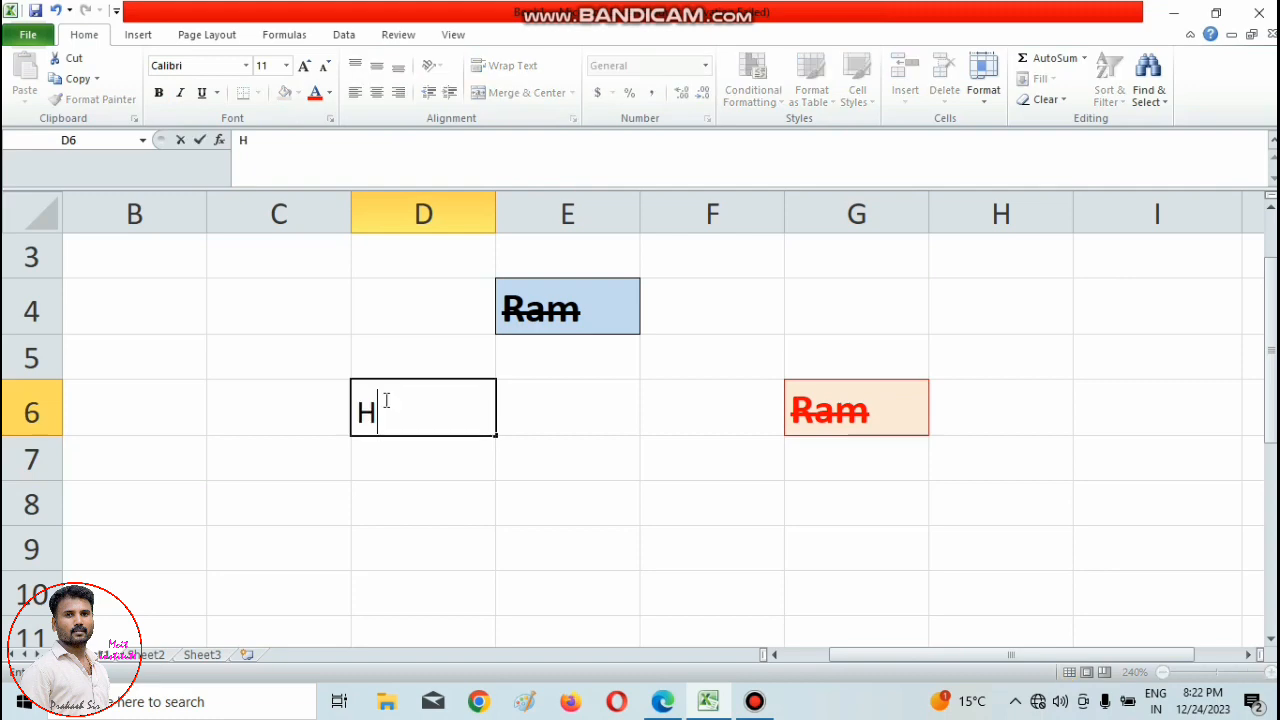
type("20")
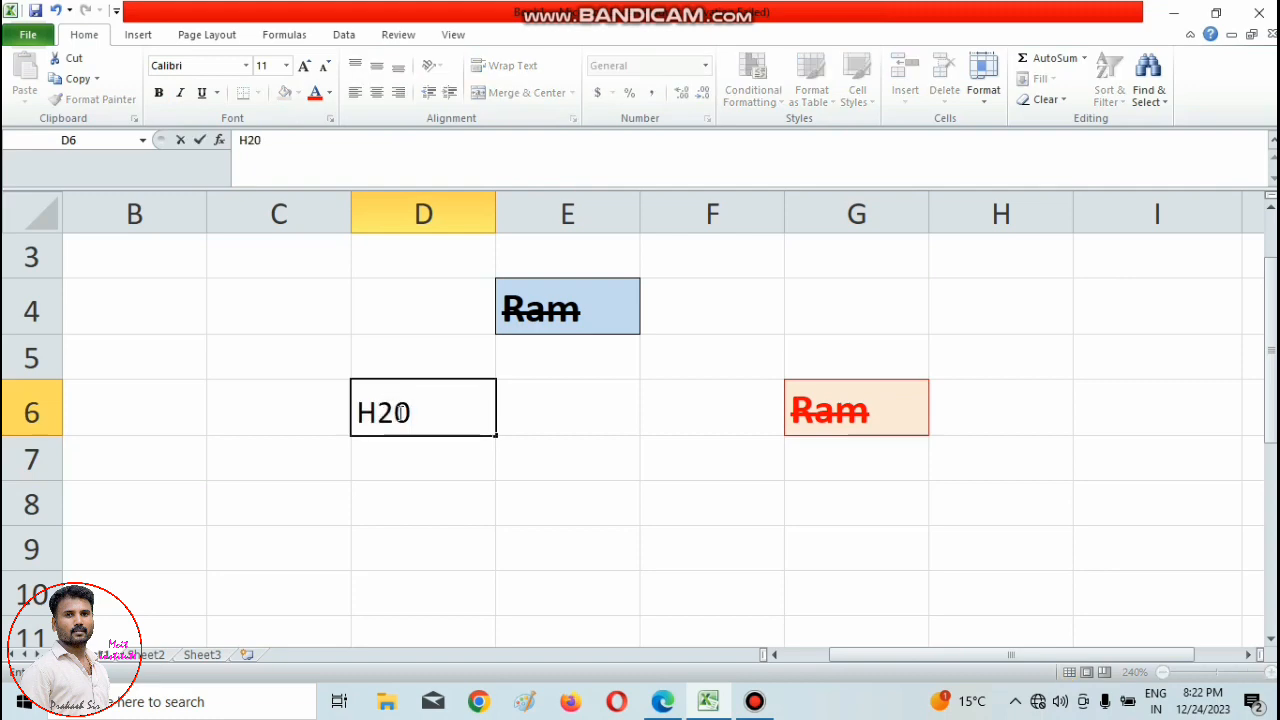
Try to format the 2 in cell D6's H20 as subscript.
left_click_drag(392, 414, 377, 414)
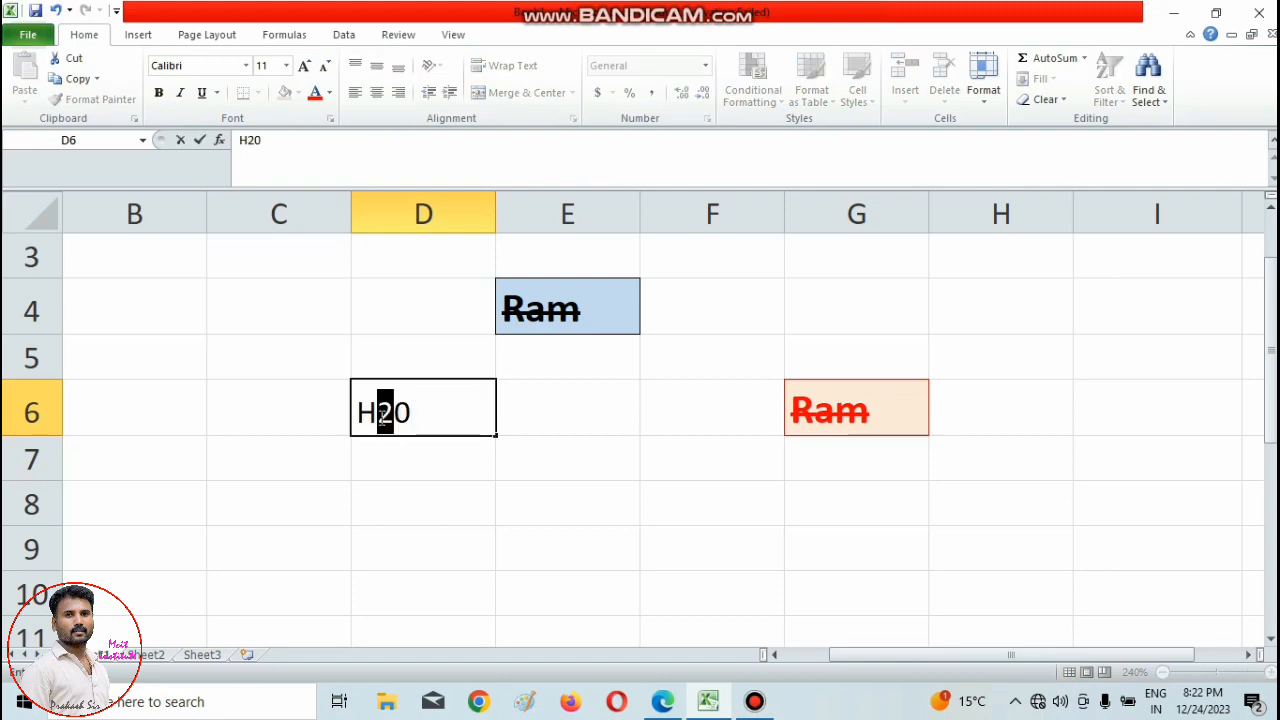
left_click(330, 119)
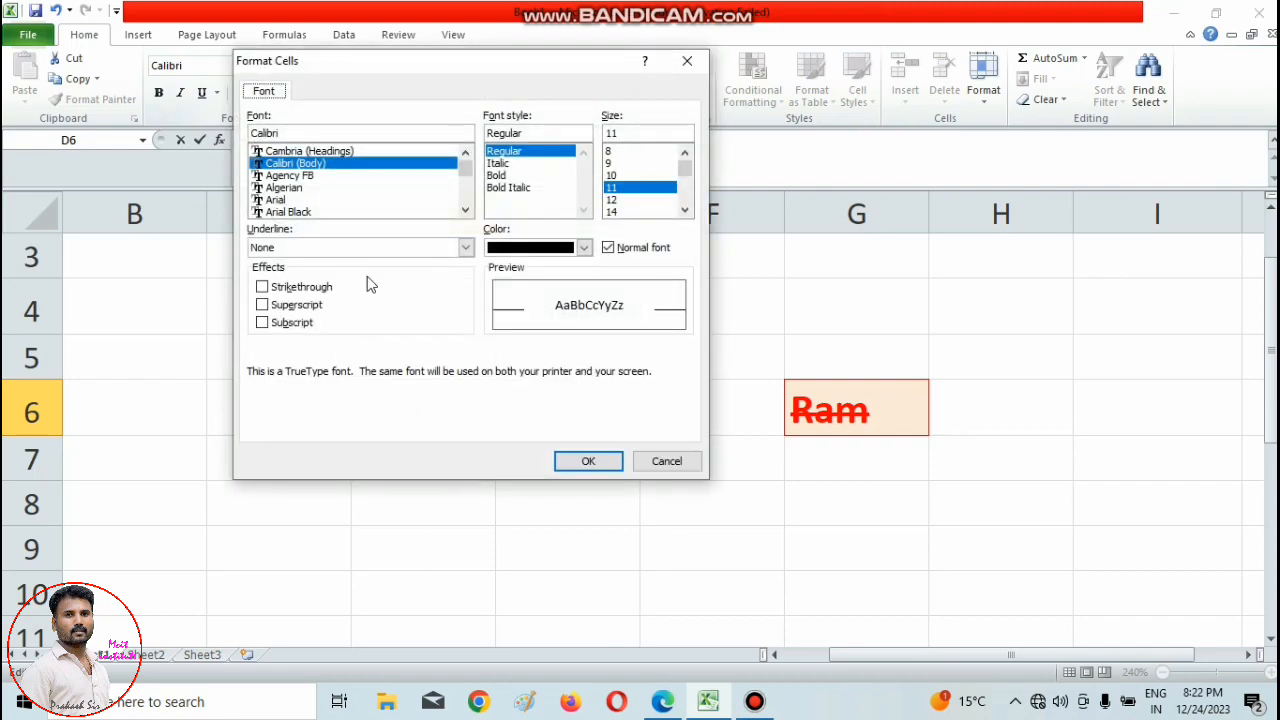
left_click(272, 328)
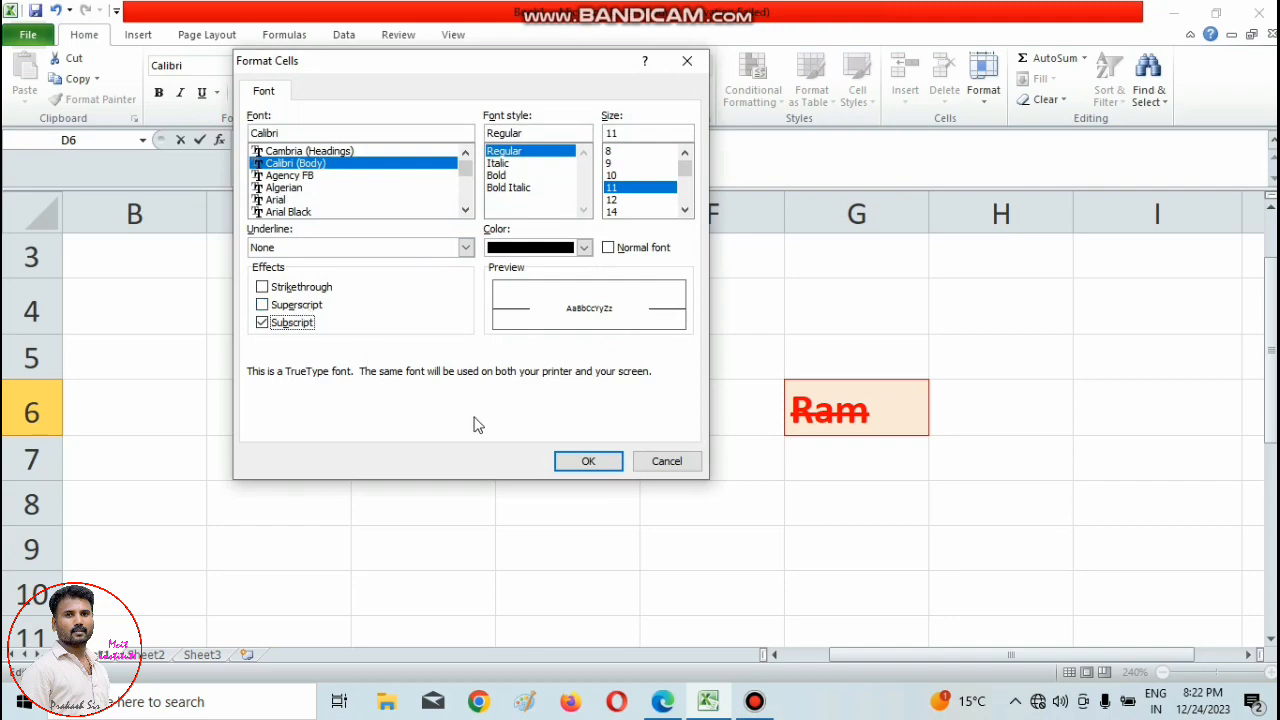
left_click(590, 463)
left_click(431, 500)
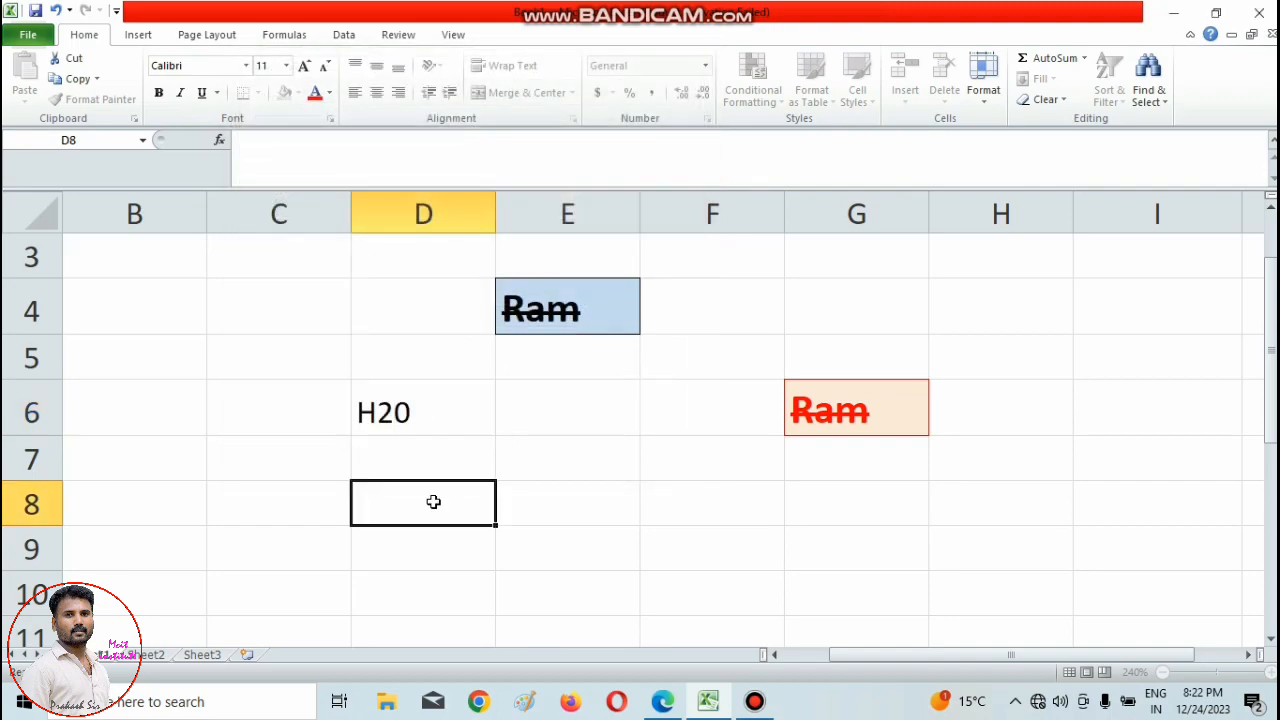
Format only the 2 in cell D6's H20 as subscript.
left_click(403, 423)
double_click(392, 418)
left_click_drag(376, 418, 386, 418)
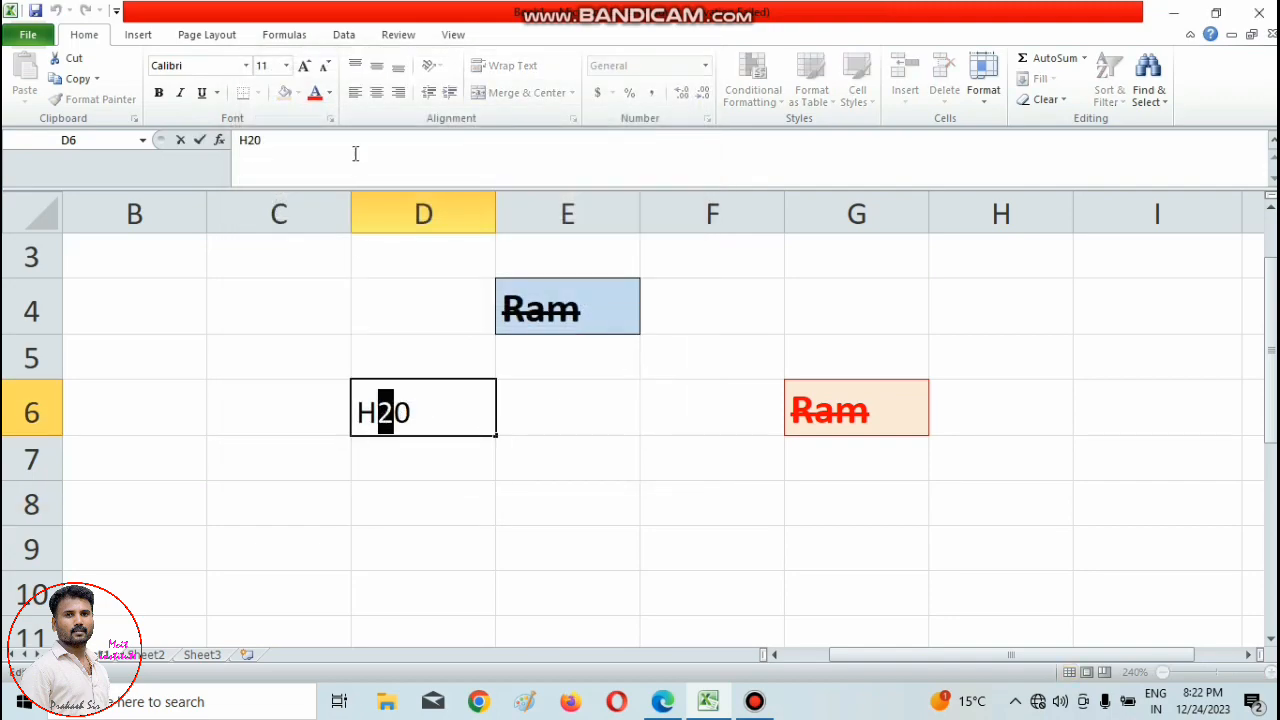
left_click(331, 120)
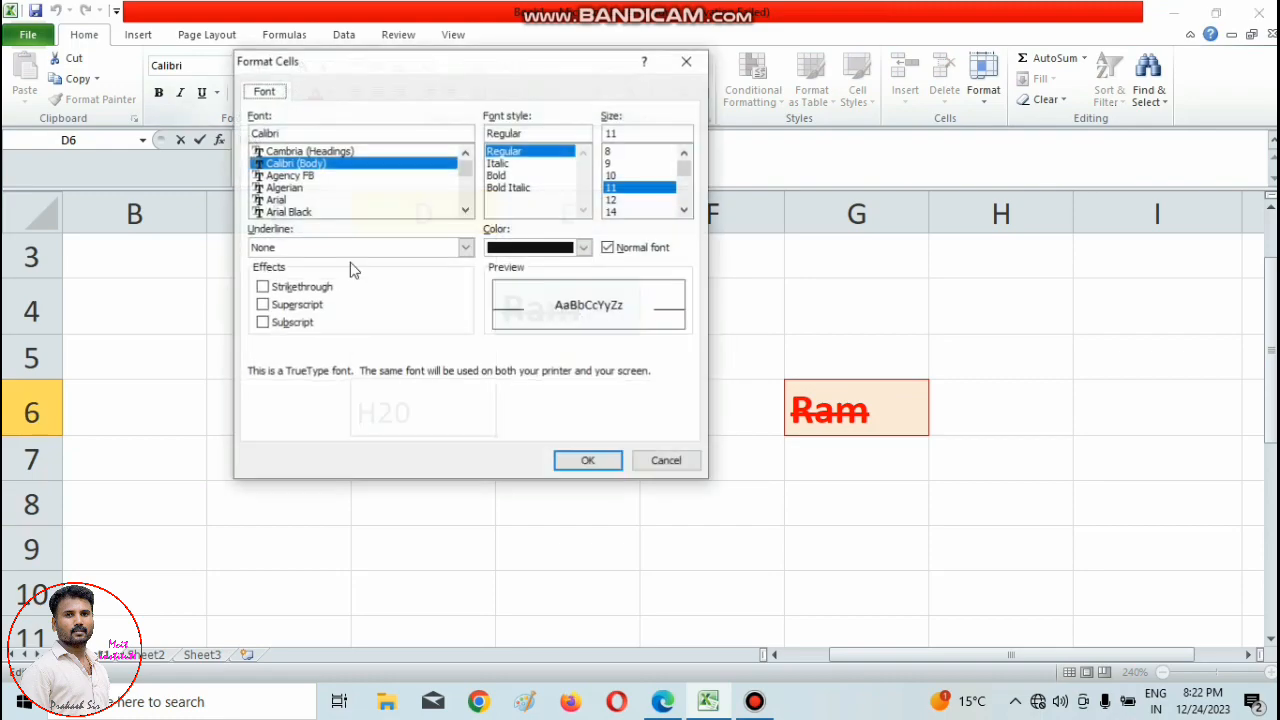
left_click(264, 322)
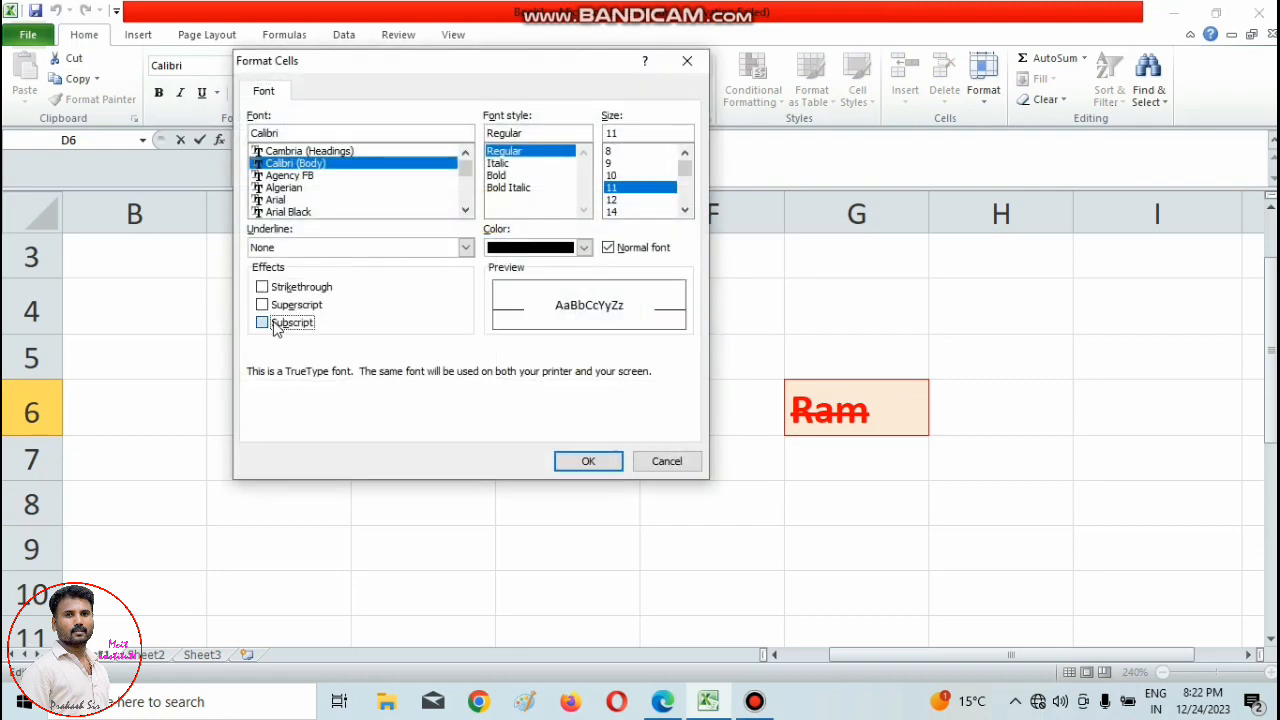
left_click(571, 461)
left_click(477, 497)
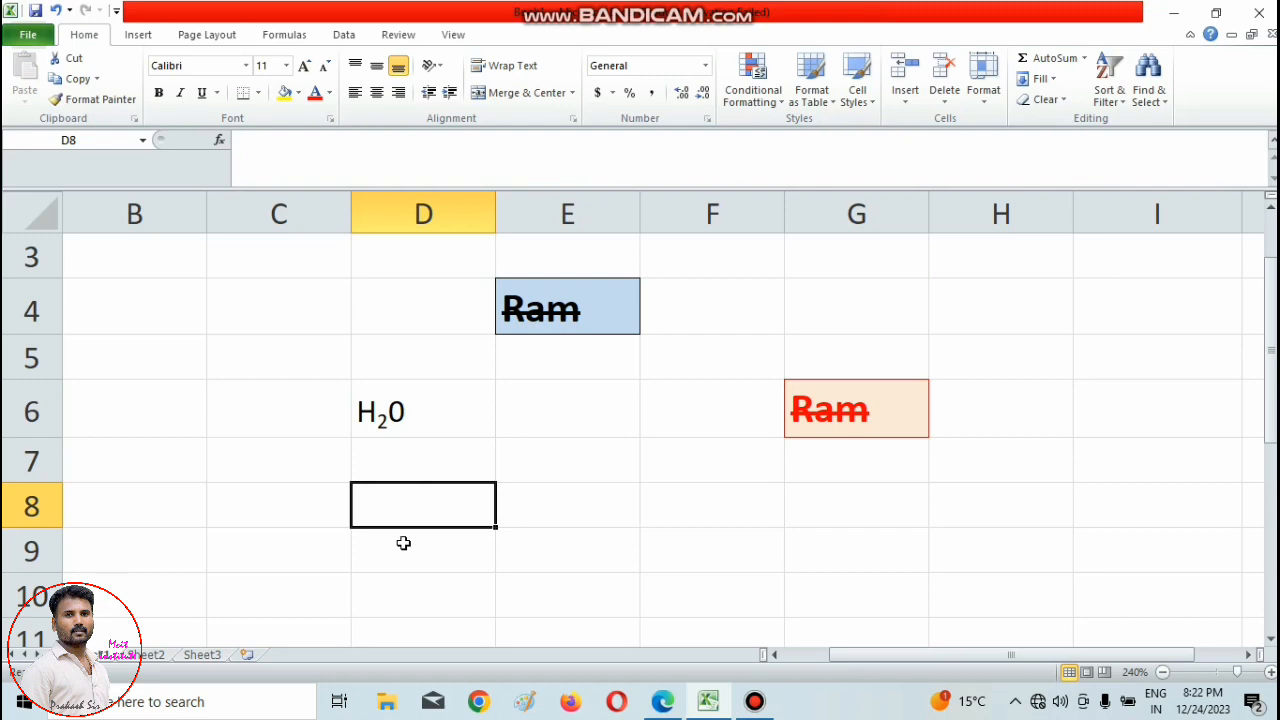
Enter H3o in cell E8 and format its 3 as superscript.
left_click(536, 500)
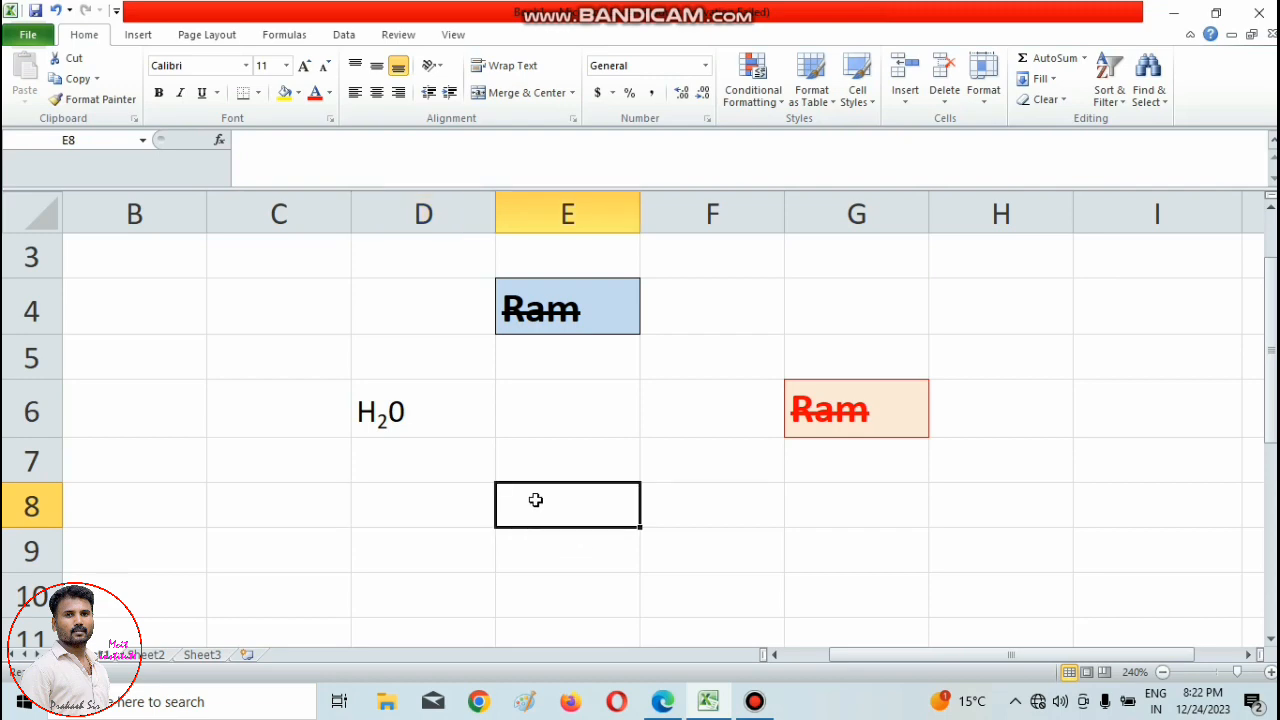
type("H3o")
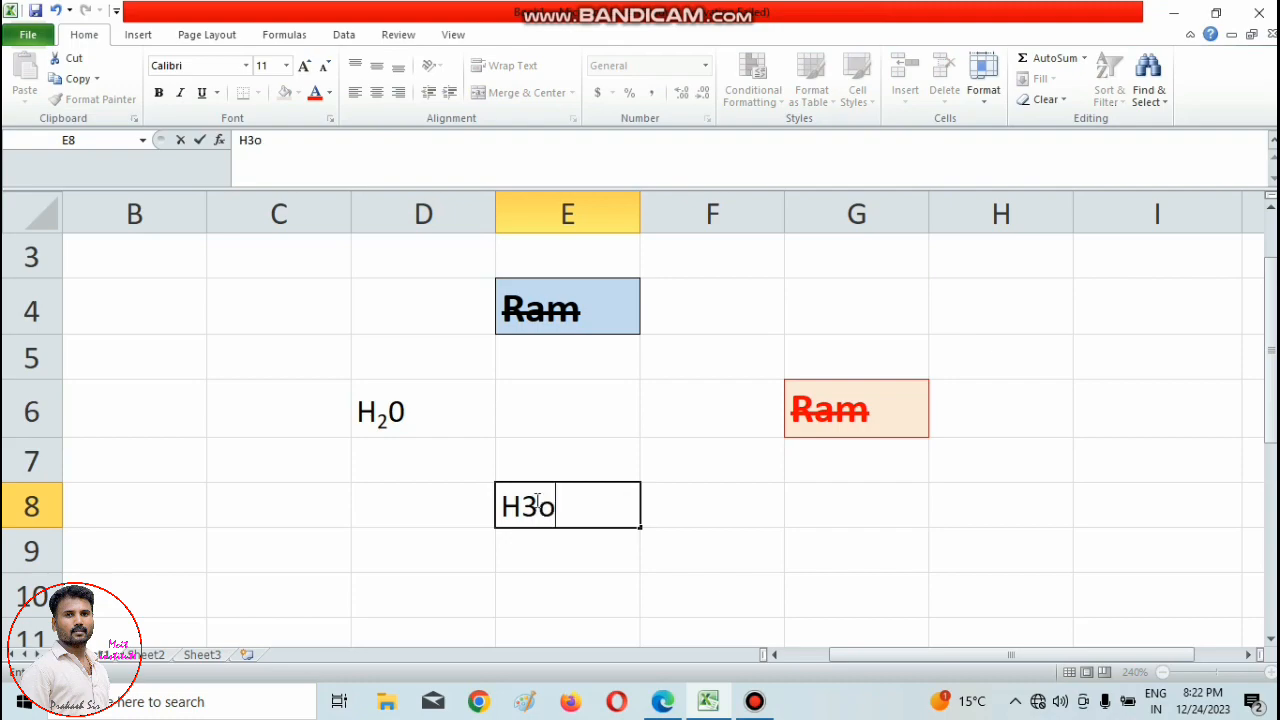
left_click_drag(539, 505, 521, 506)
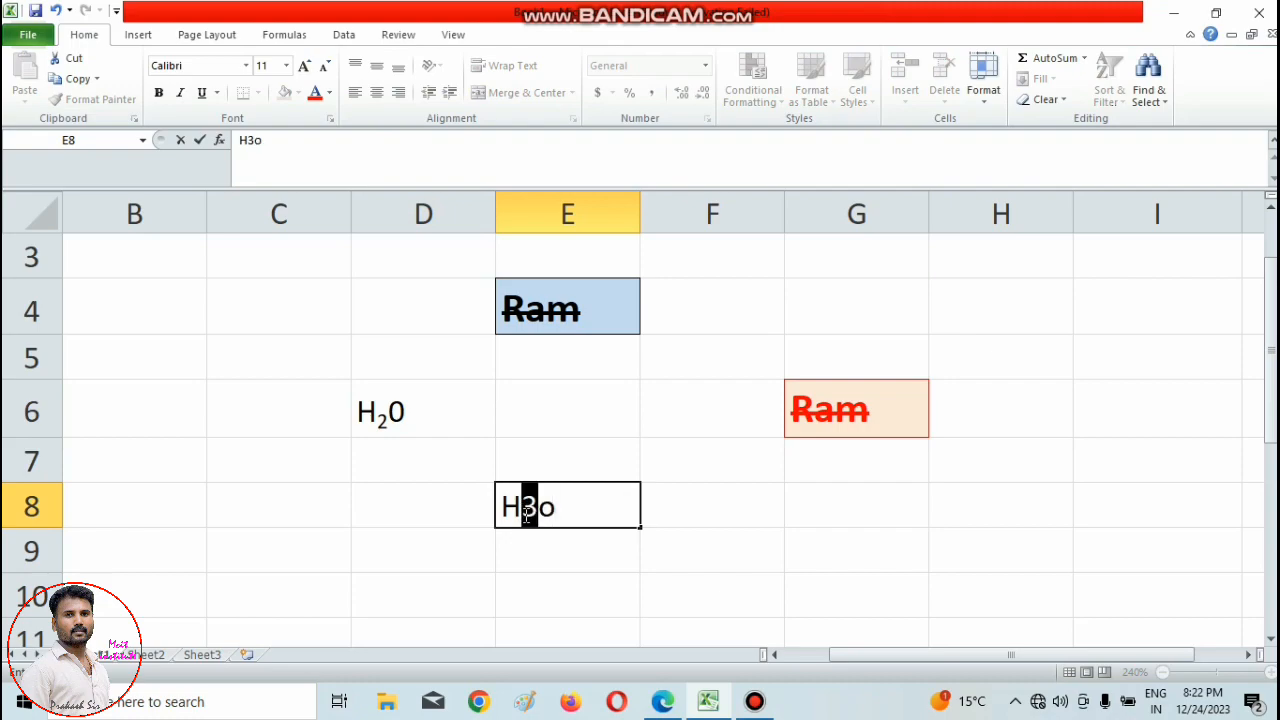
left_click(331, 119)
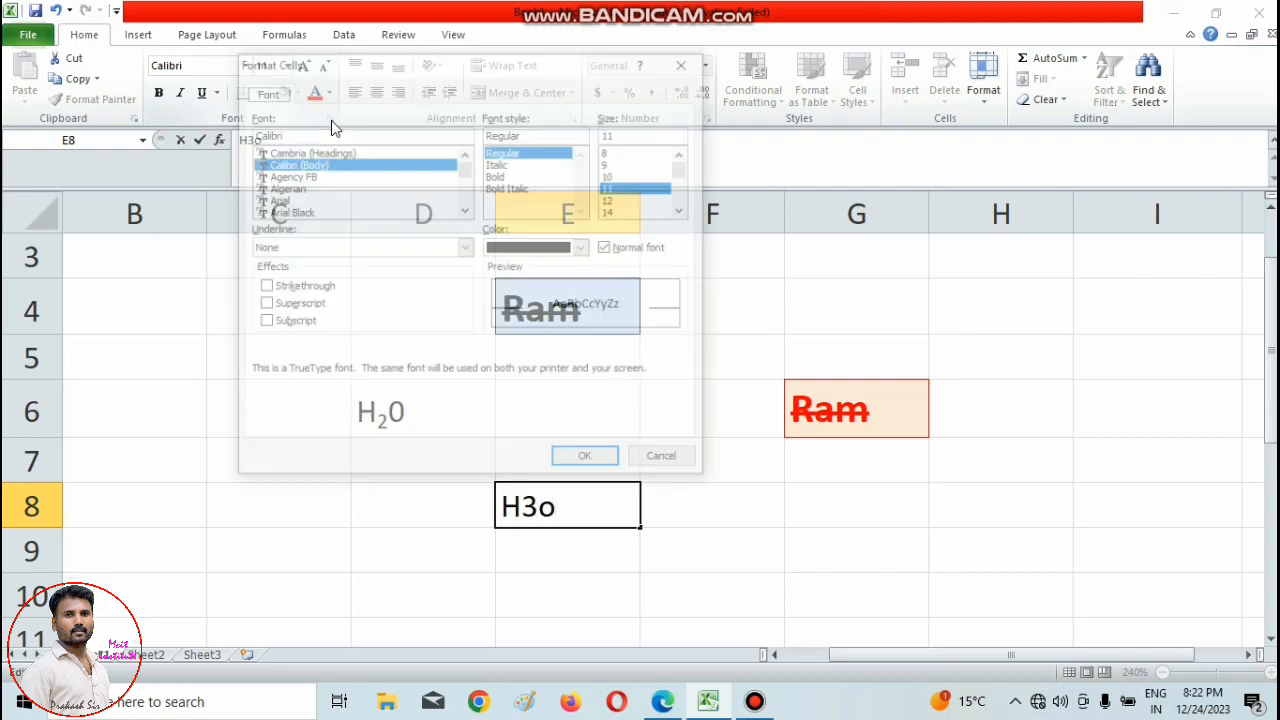
left_click(278, 308)
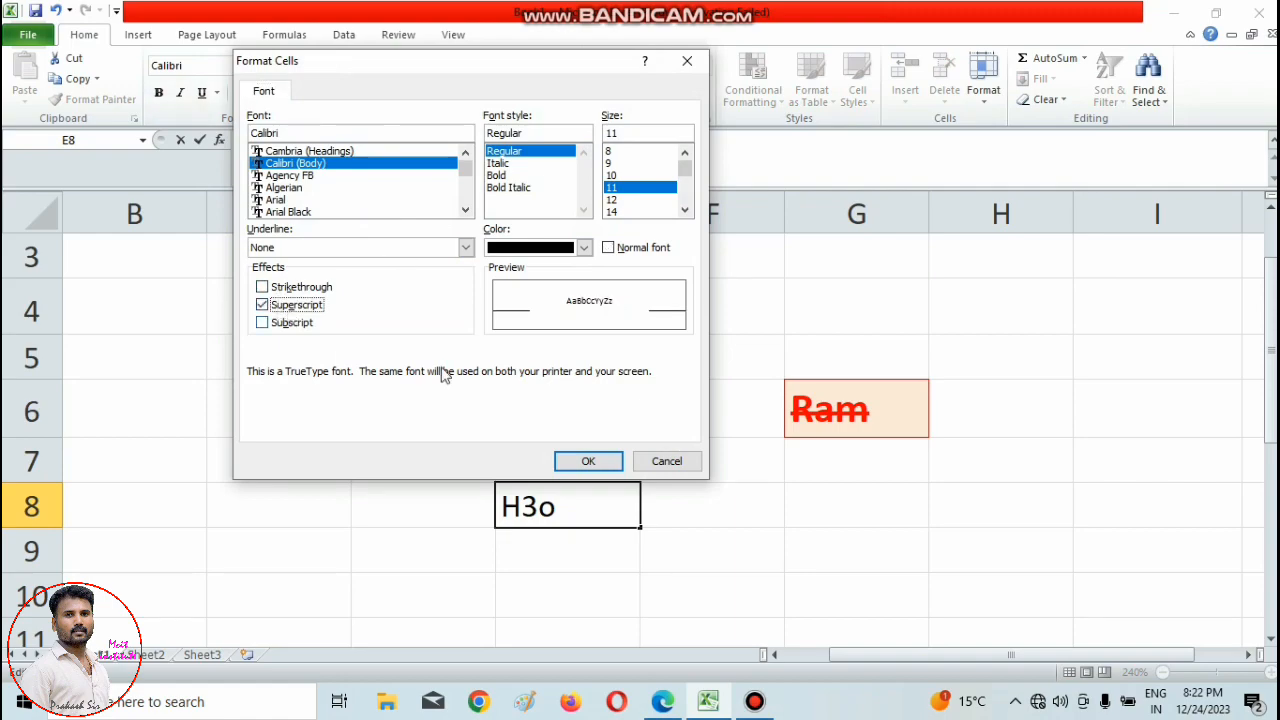
left_click(596, 461)
left_click(897, 626)
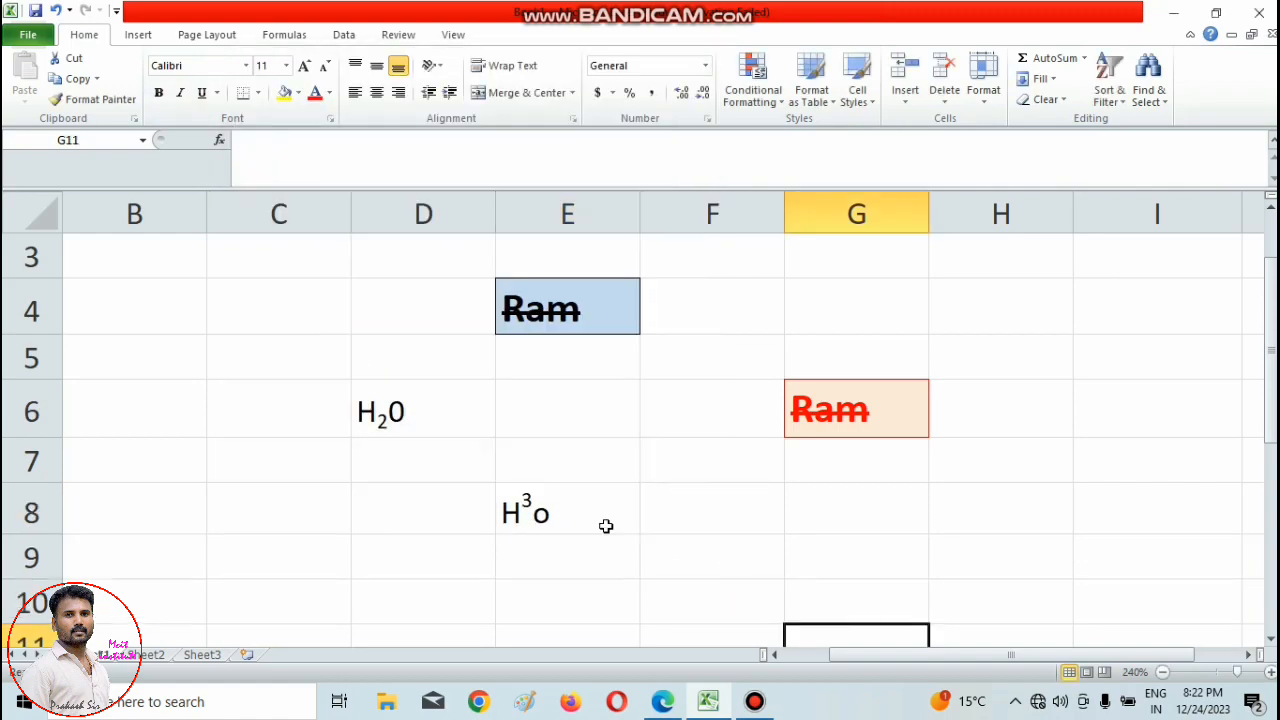
left_click(286, 257)
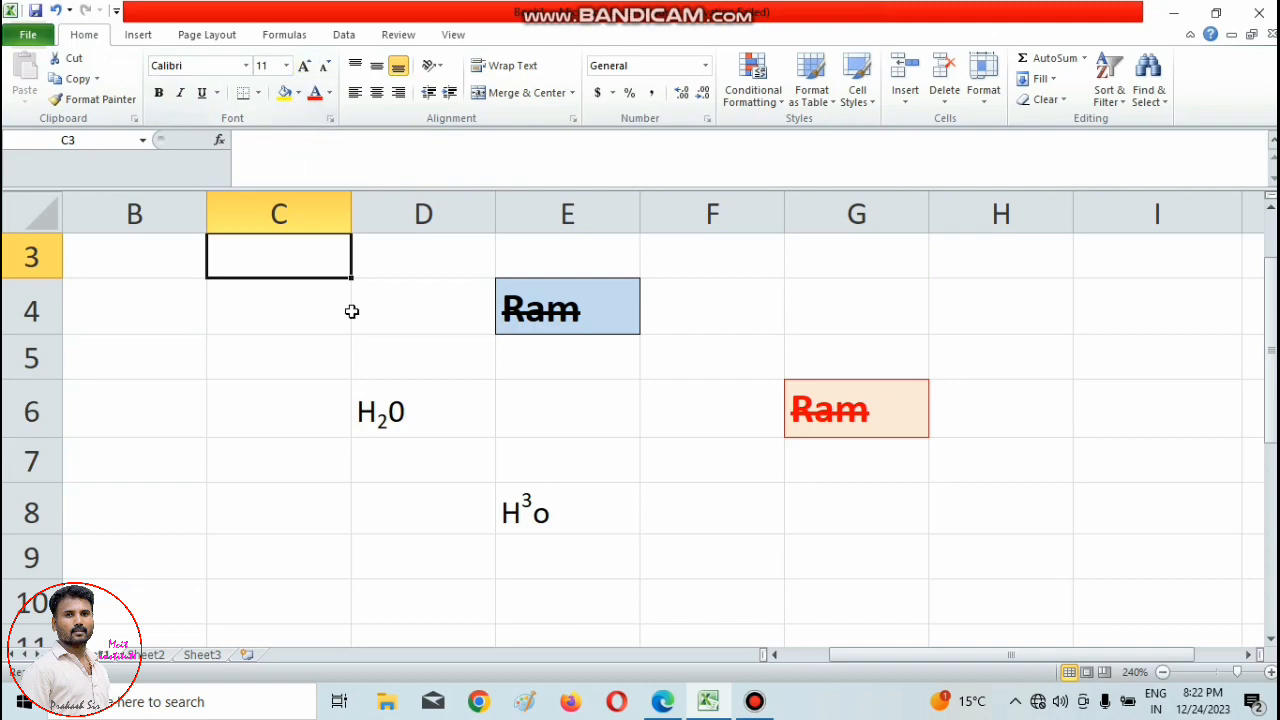
Switch to Excel.pdf in Microsoft Edge, underline the Alignment Group heading in red ink and tick the top, middle and bottom alignment entries.
left_click(683, 702)
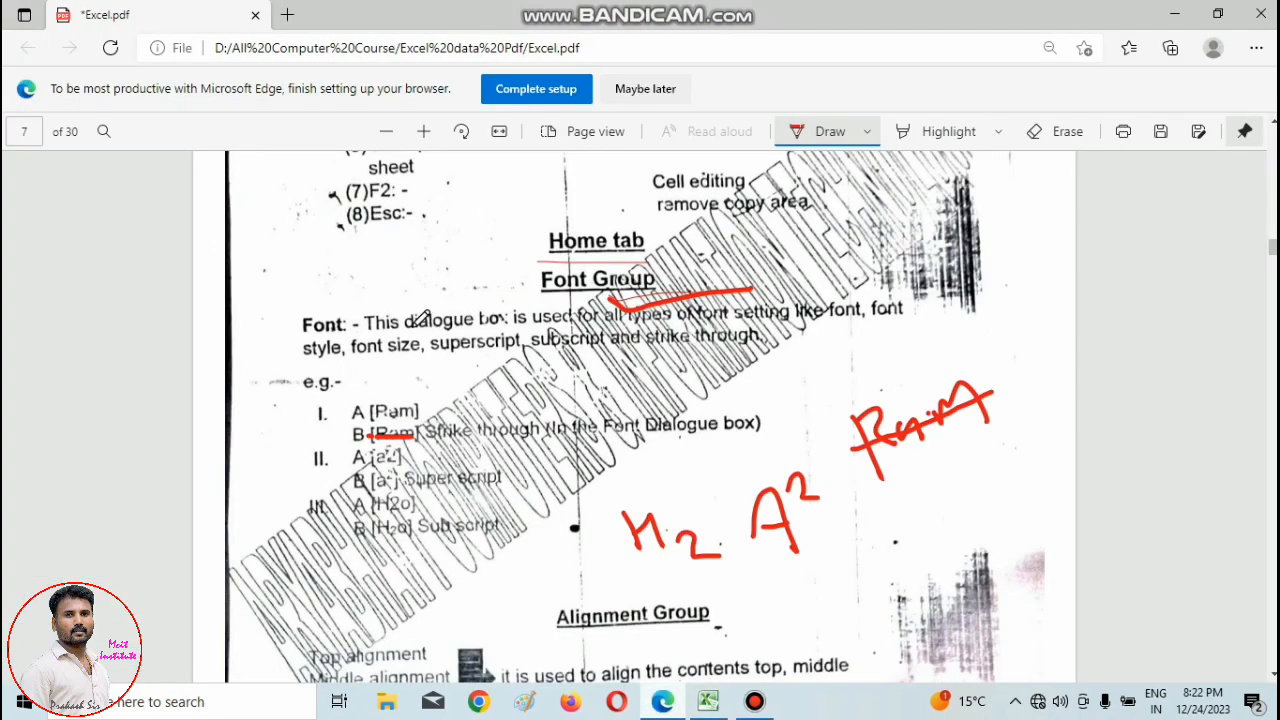
scroll(575, 445, "down", 2)
scroll(575, 445, "down", 4)
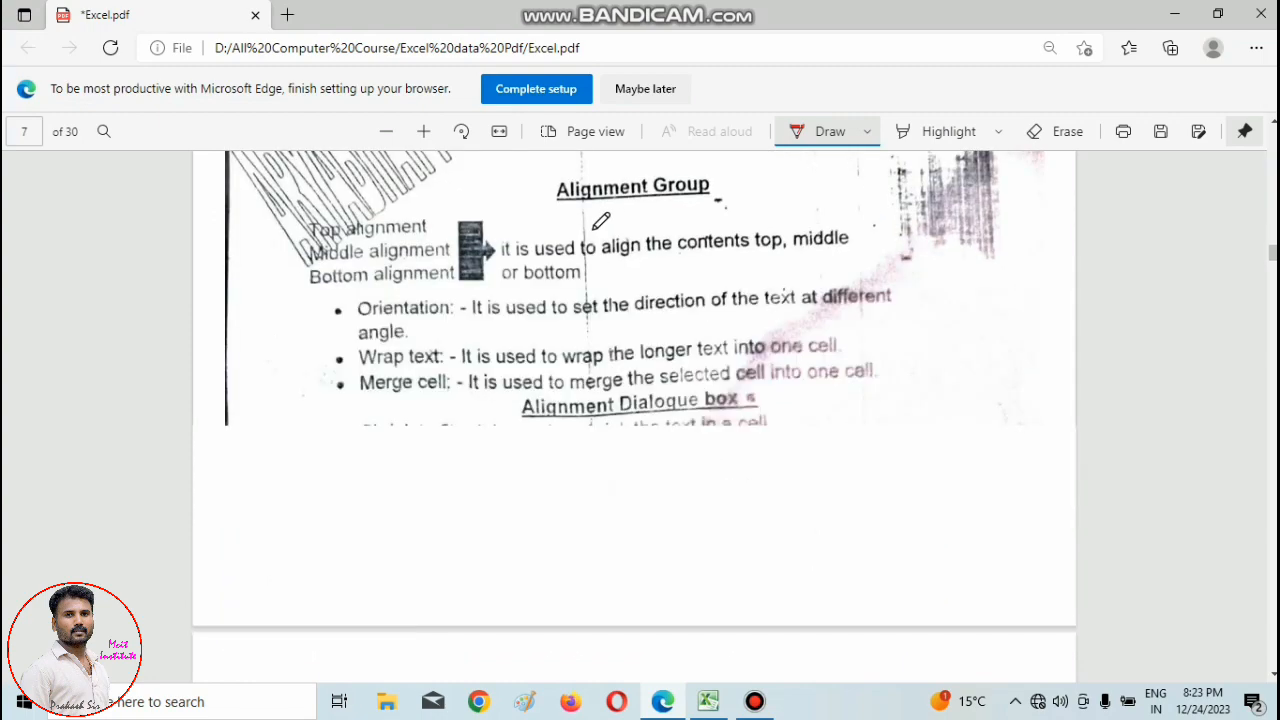
left_click_drag(549, 211, 712, 210)
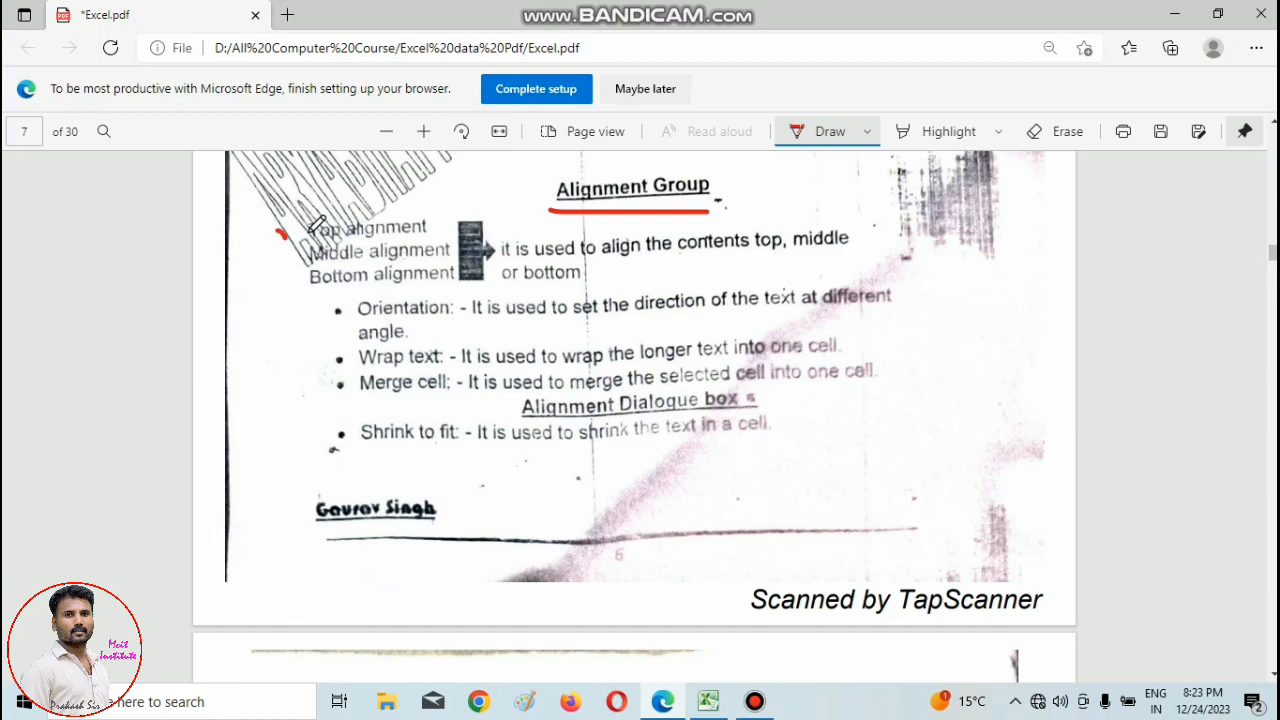
left_click_drag(277, 232, 312, 229)
left_click(264, 265)
mouse_move(264, 265)
left_mouse_down()
mouse_move(298, 256)
mouse_move(330, 279)
left_mouse_up()
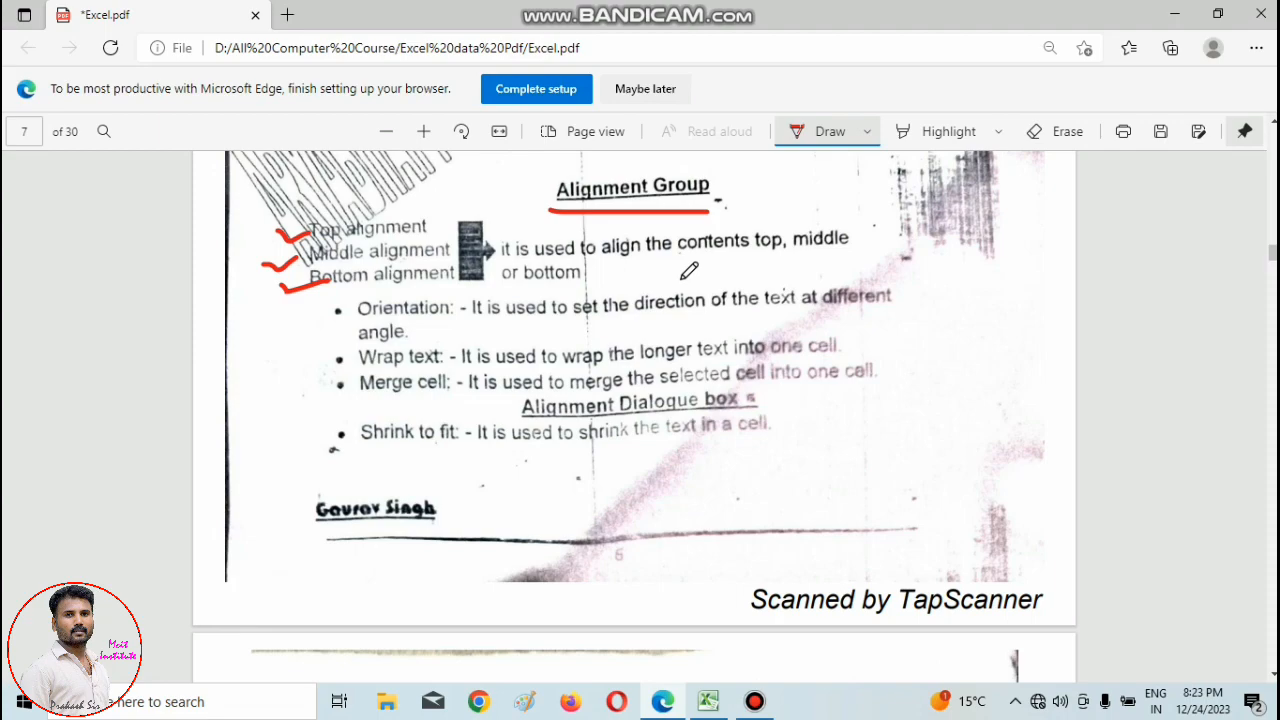
Switch back to Excel, narrow column E slightly and stretch row 4 to about three times its height.
left_click(708, 701)
left_click(514, 405)
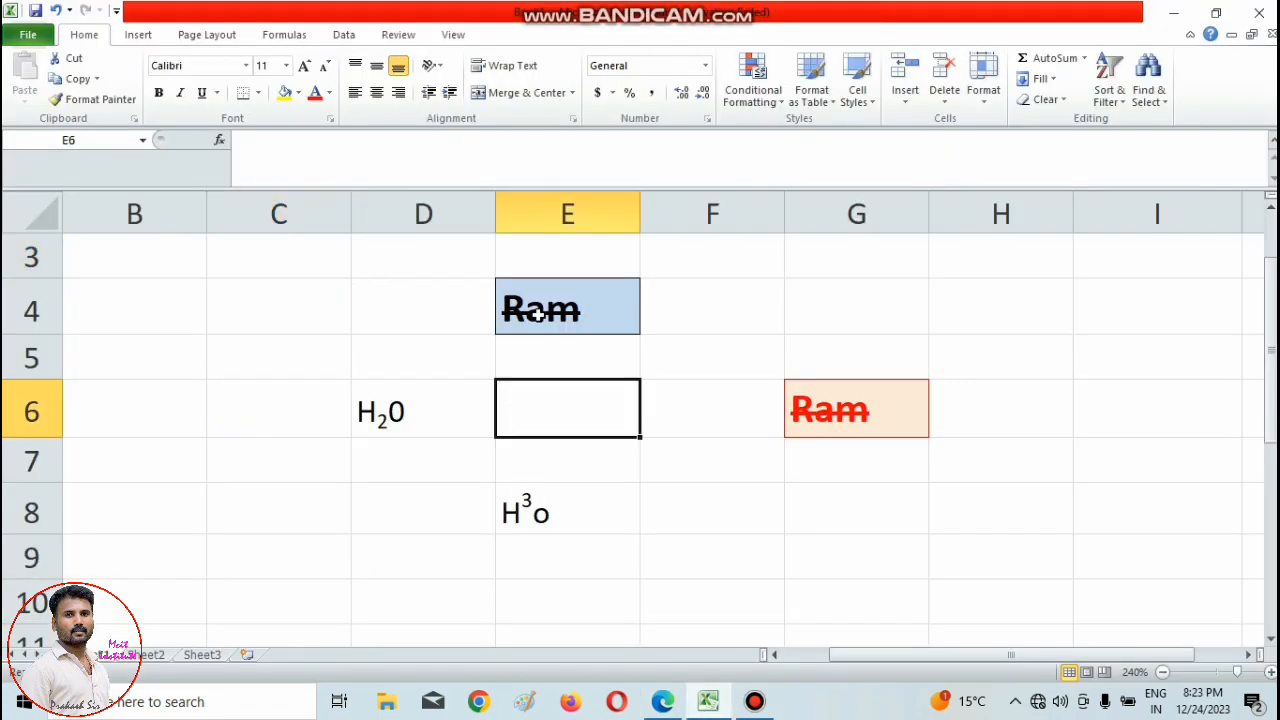
left_click(629, 294)
mouse_move(641, 212)
left_mouse_down()
mouse_move(682, 215)
mouse_move(658, 230)
mouse_move(629, 225)
left_mouse_up()
left_click(582, 372)
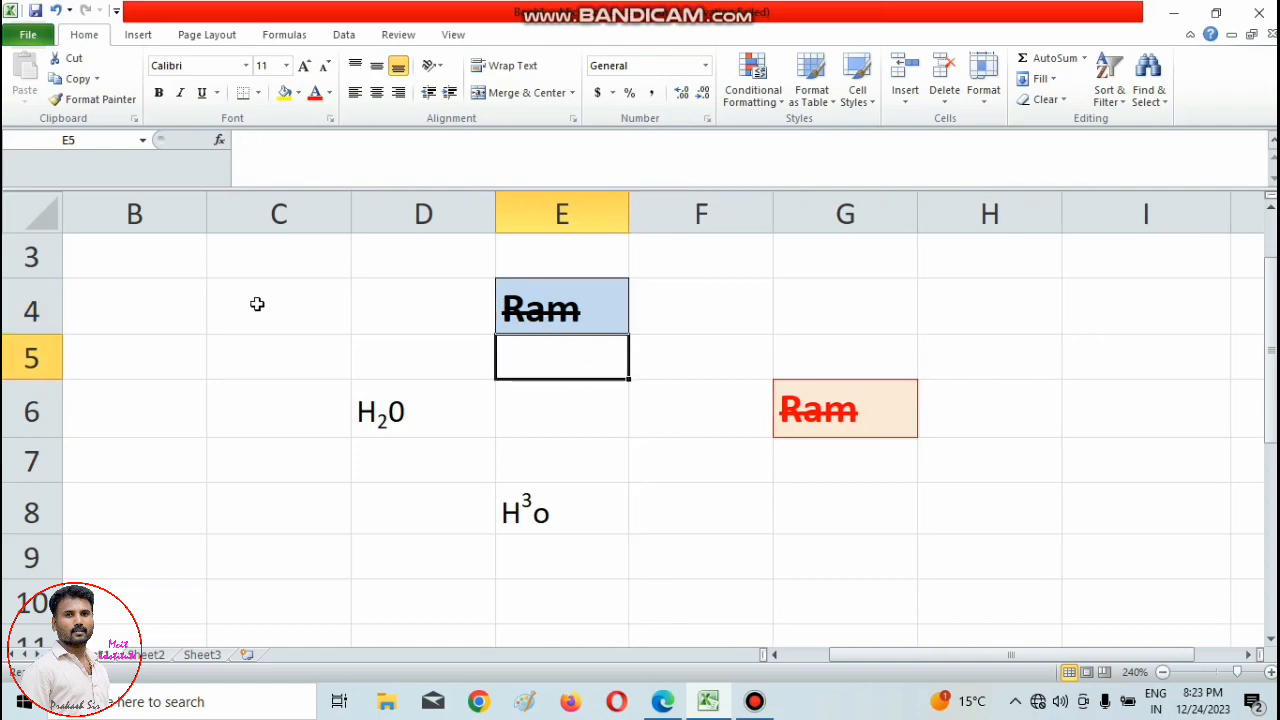
left_click(204, 305)
left_click(540, 316)
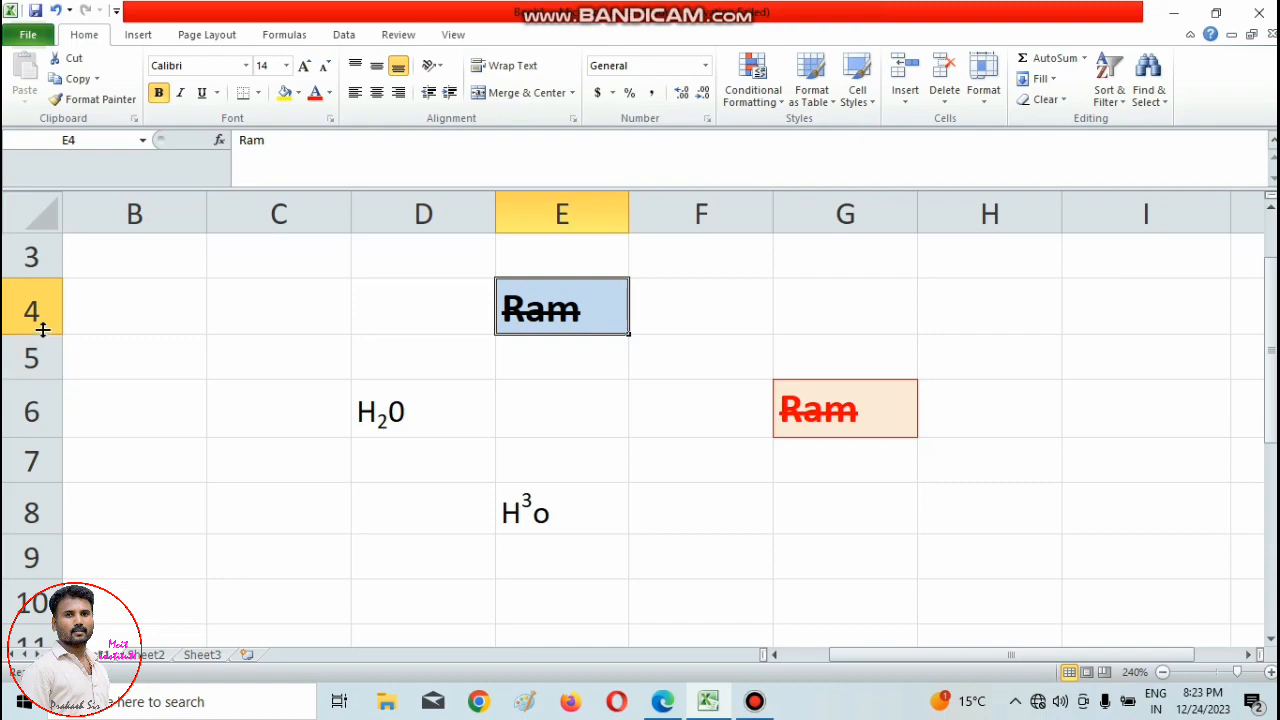
left_click_drag(42, 334, 31, 440)
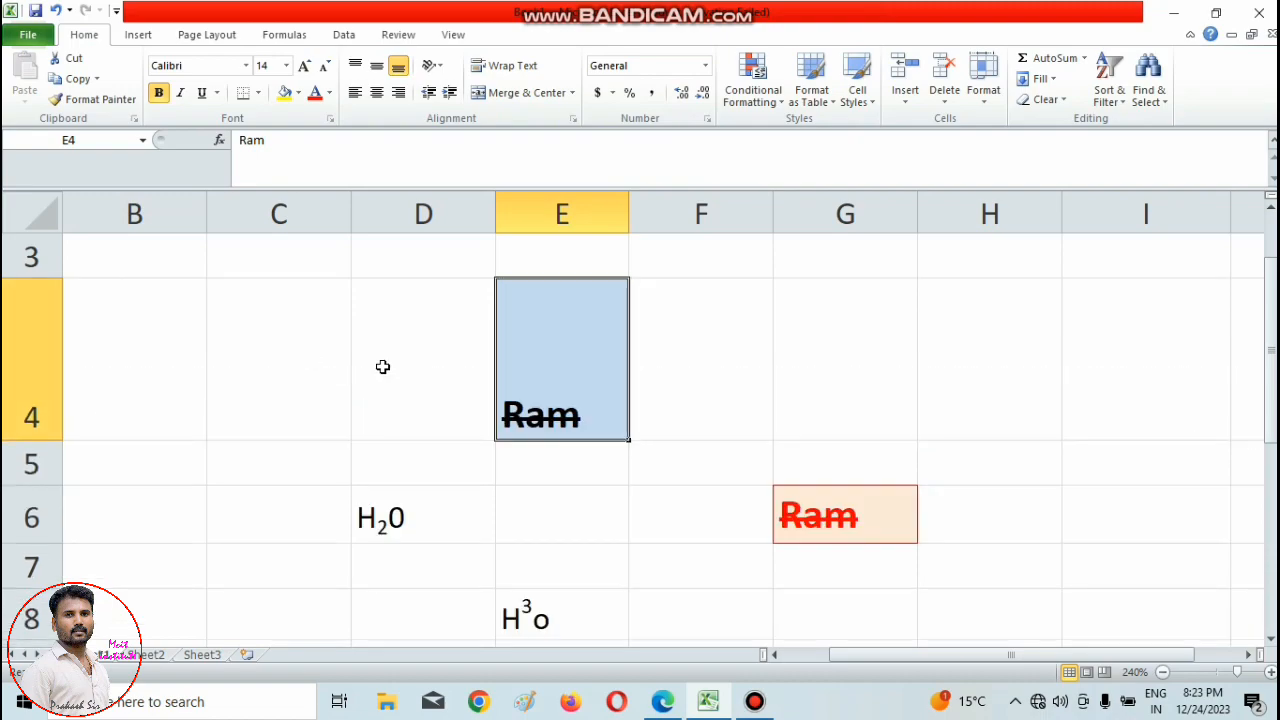
Fill all cells of C4:G4 with the text RASm in one entry.
left_click(223, 330)
left_click_drag(154, 344, 805, 370)
left_click(566, 352)
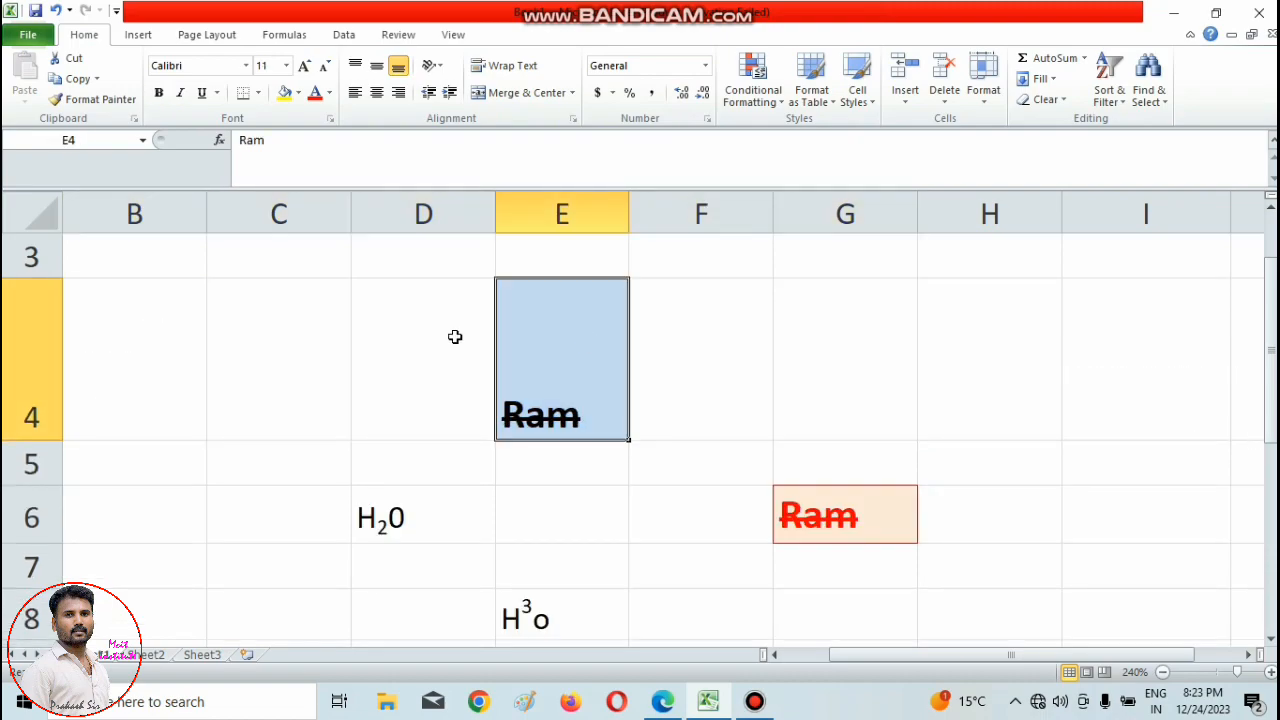
left_click_drag(300, 345, 899, 363)
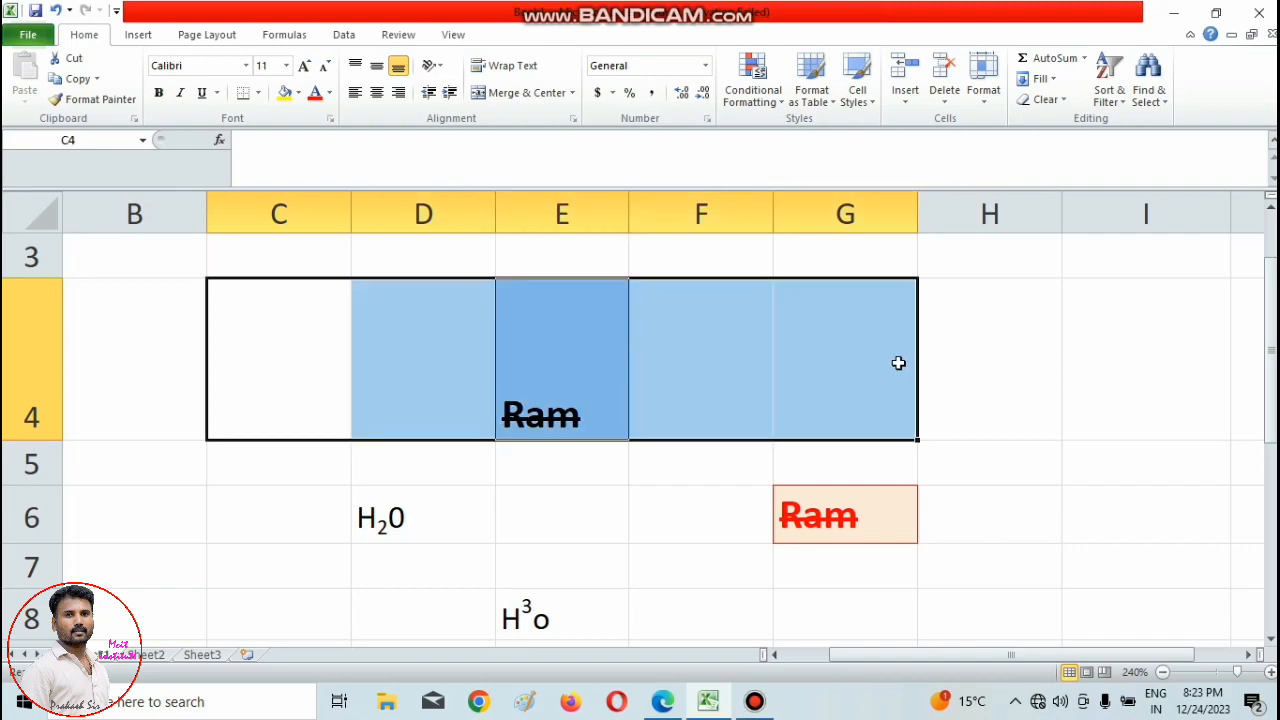
type("RASm")
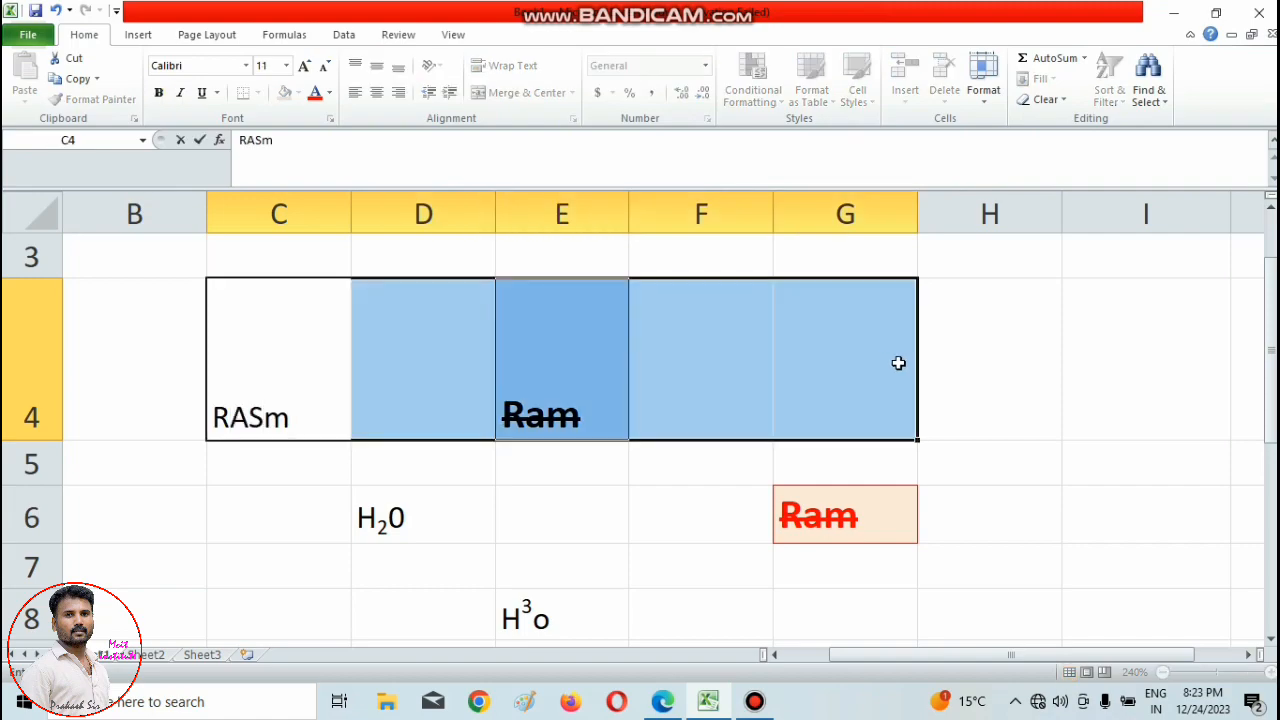
key("ctrl+Return")
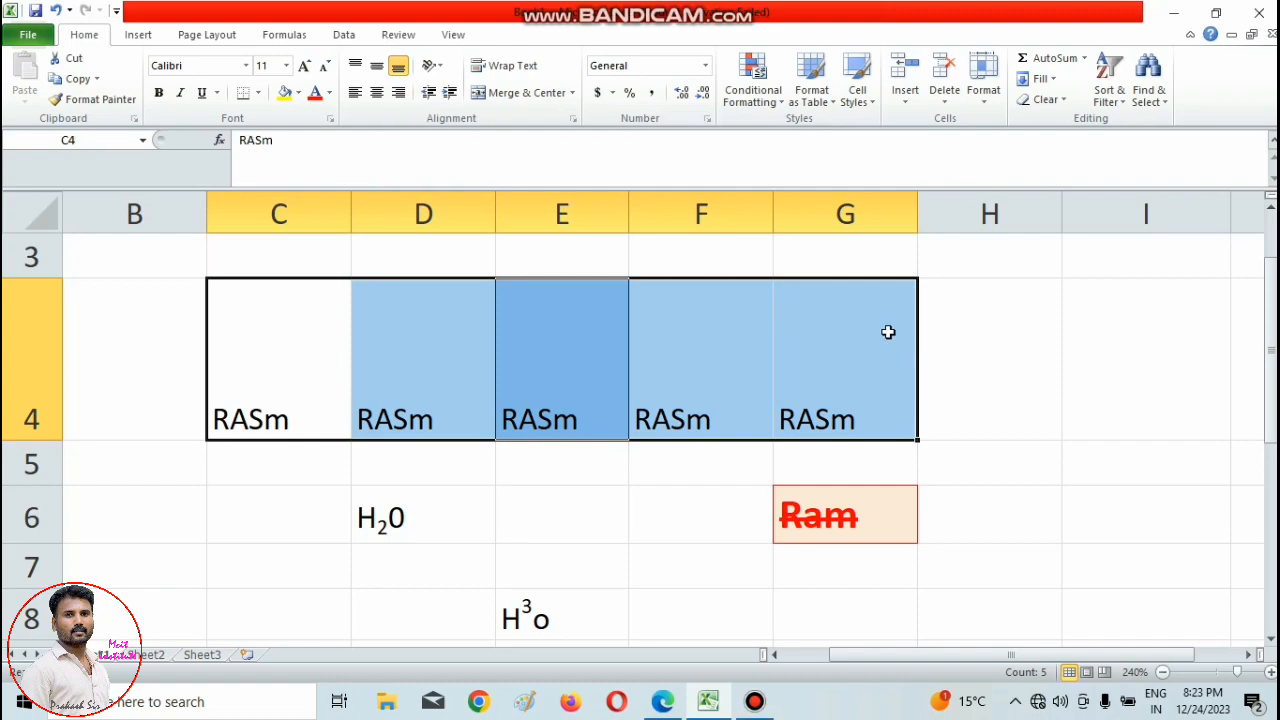
Apply All Borders to the cells C4:G4.
left_click(650, 552)
left_click_drag(279, 382, 823, 417)
left_click(258, 93)
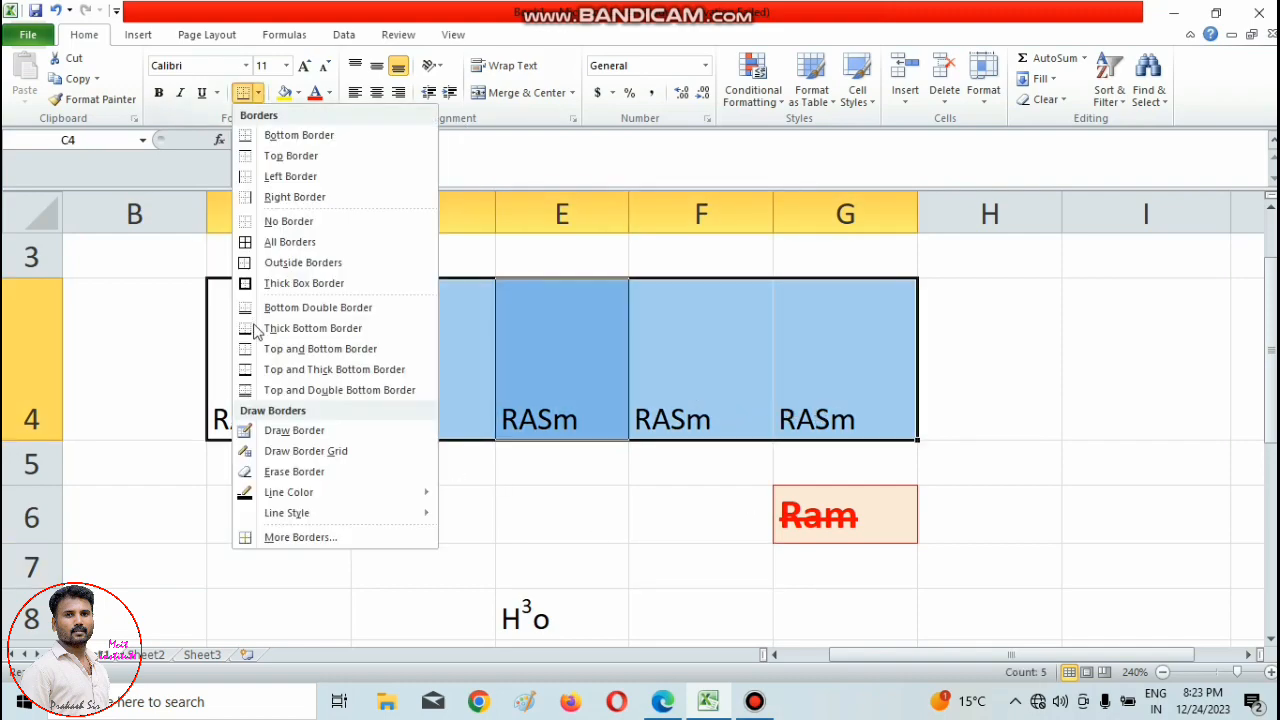
left_click(280, 242)
left_click(476, 520)
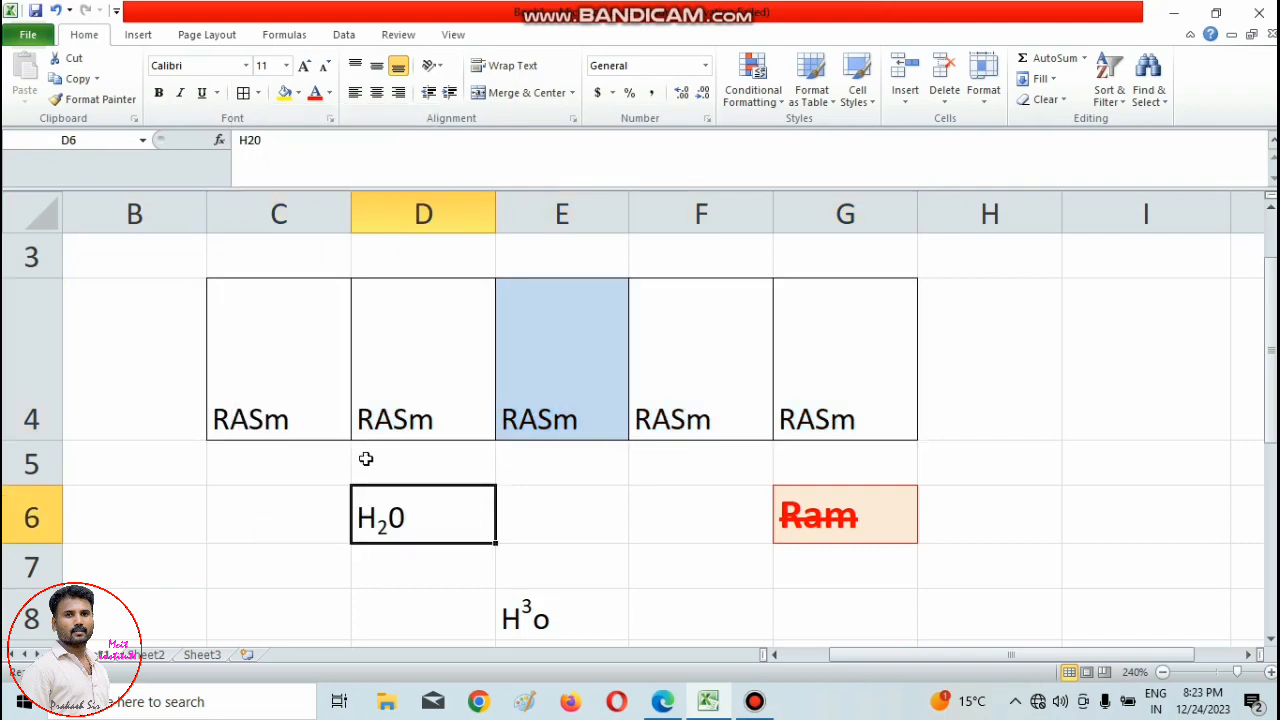
Try top, middle and bottom vertical alignment on the text in C4:G4.
left_click_drag(271, 395, 869, 403)
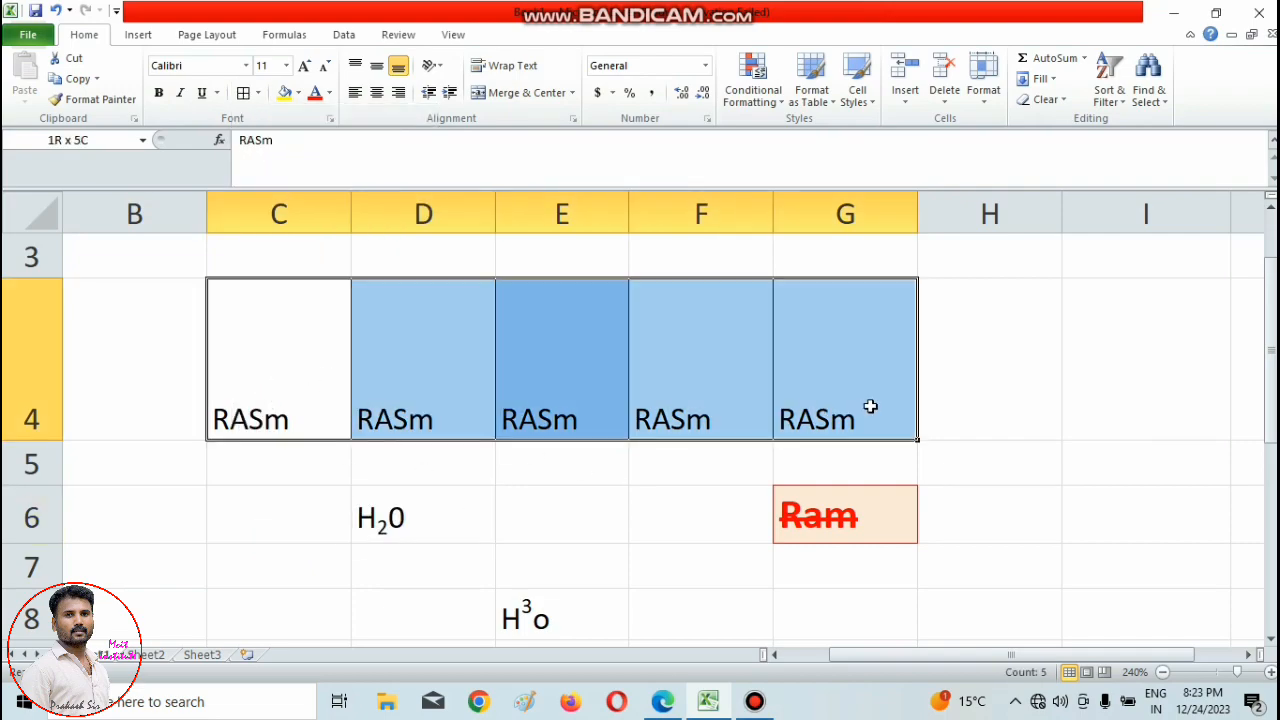
left_click(356, 67)
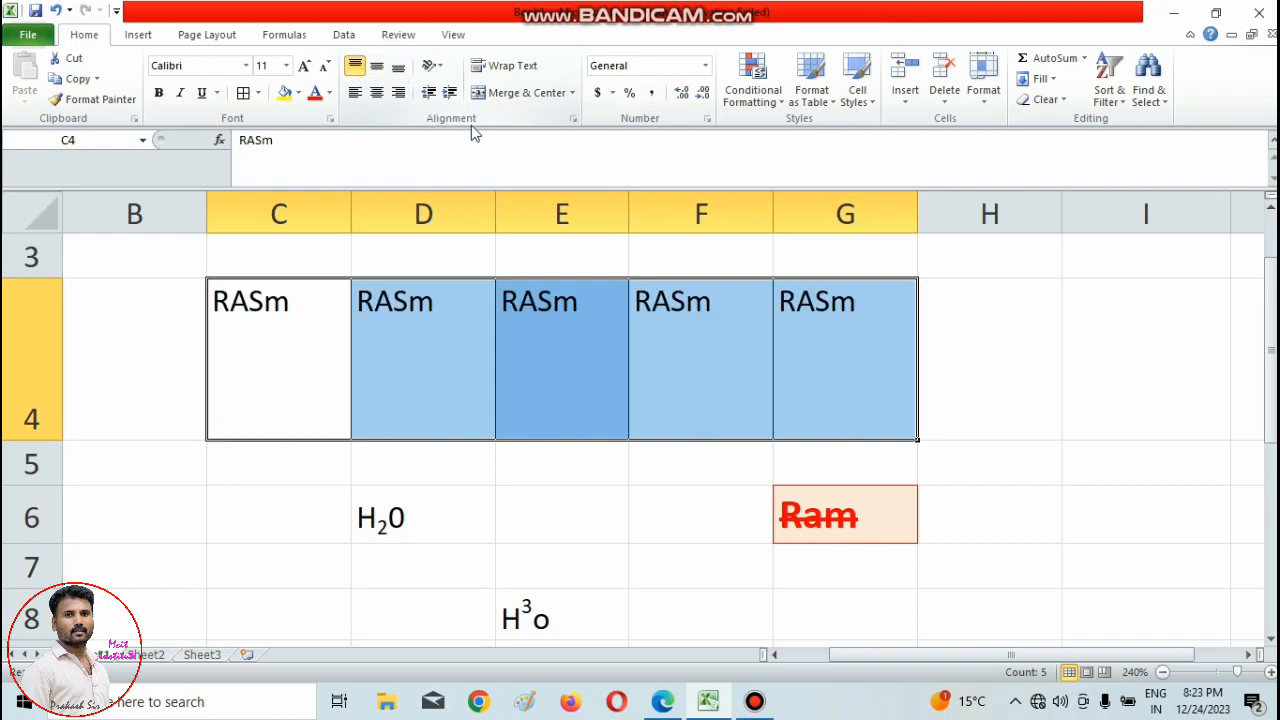
left_click(377, 67)
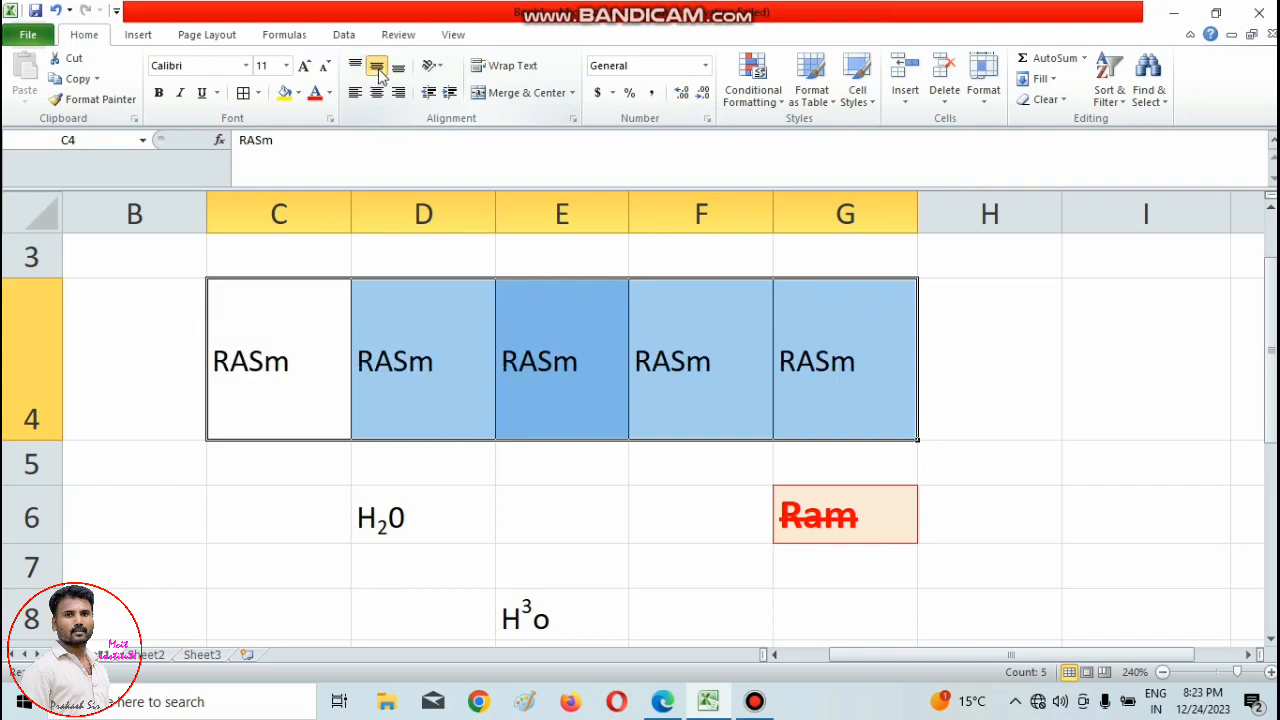
left_click(398, 72)
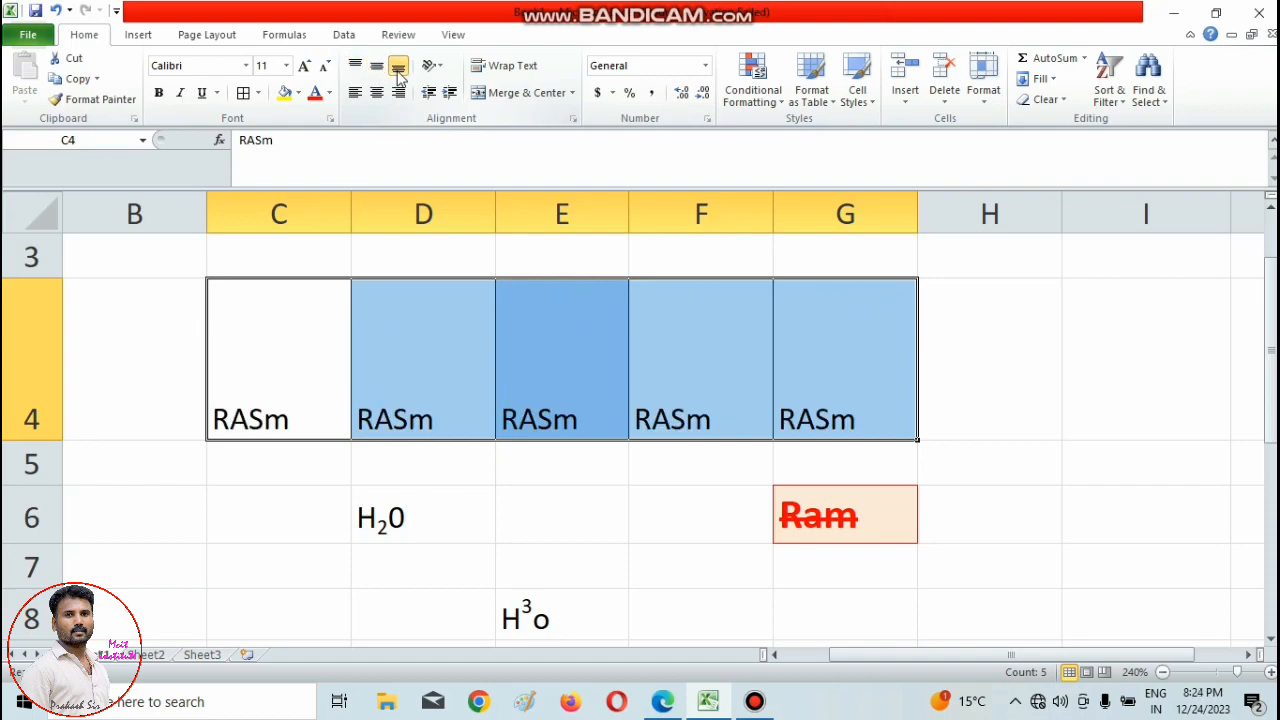
left_click(355, 65)
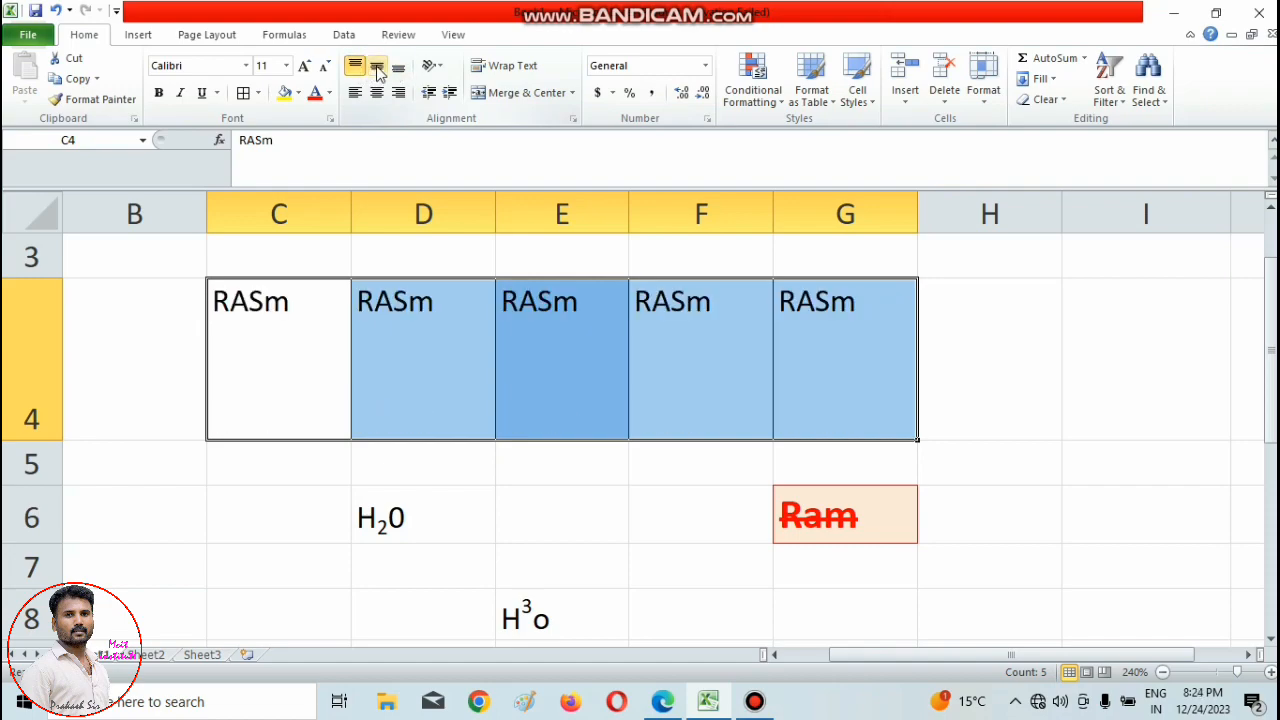
left_click(377, 66)
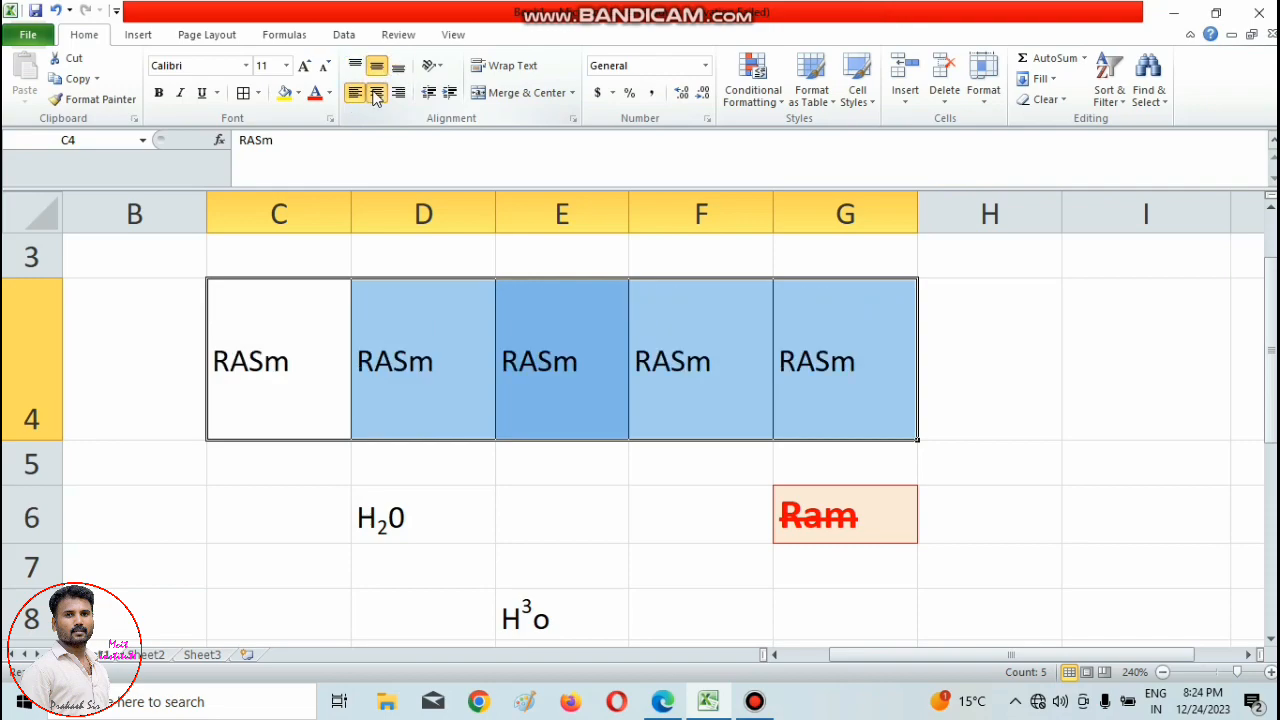
Align the text in C4:G4 to the bottom and right of its cells and increase its indent.
left_click(377, 92)
left_click(398, 92)
left_click(398, 66)
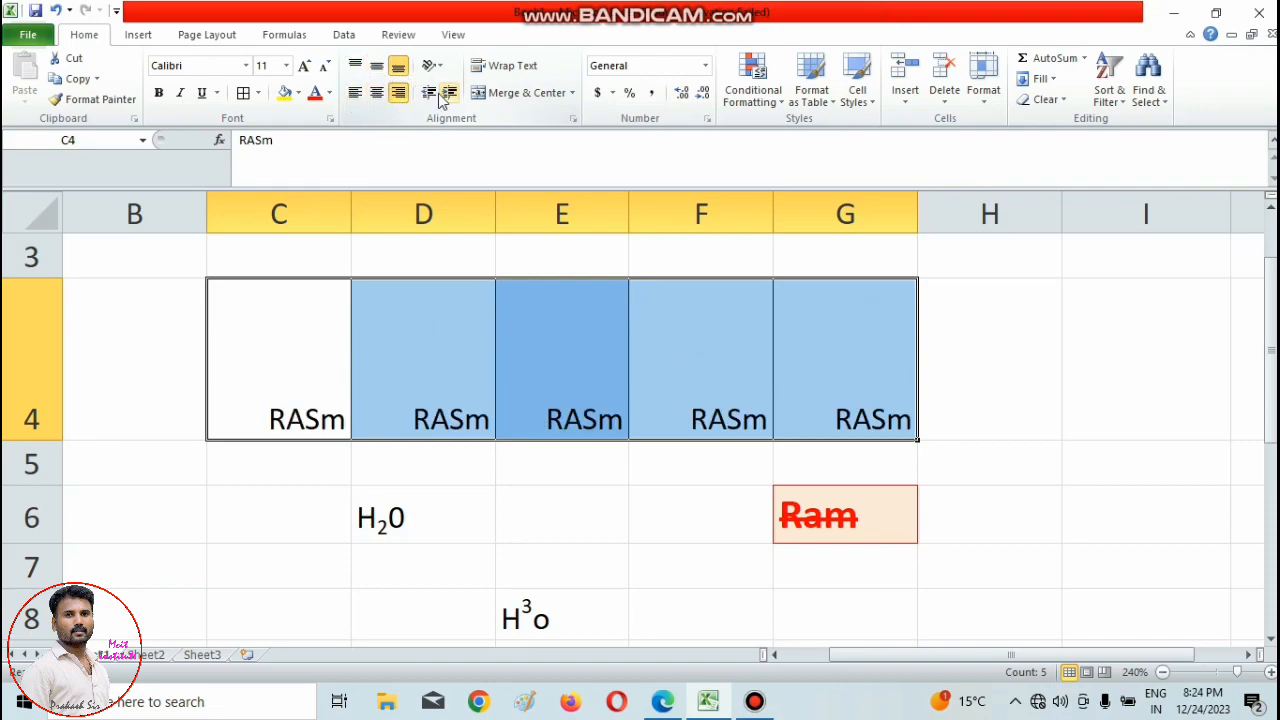
left_click(450, 92)
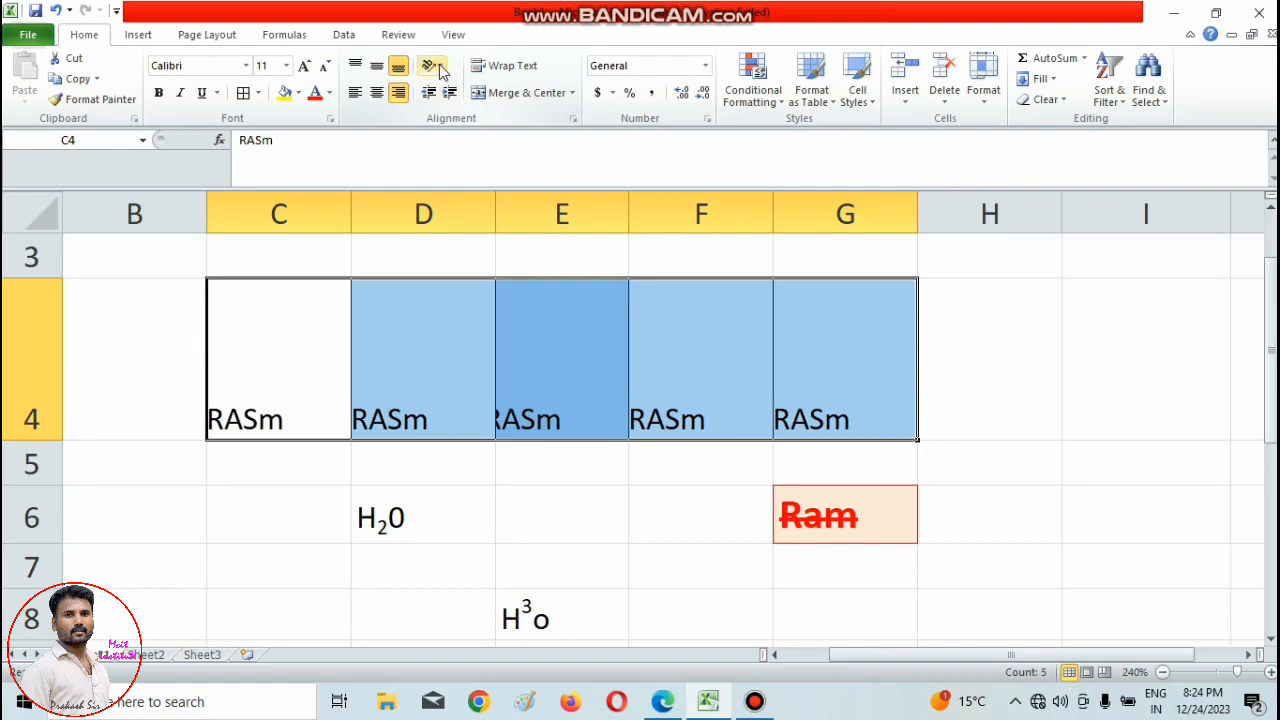
left_click(433, 66)
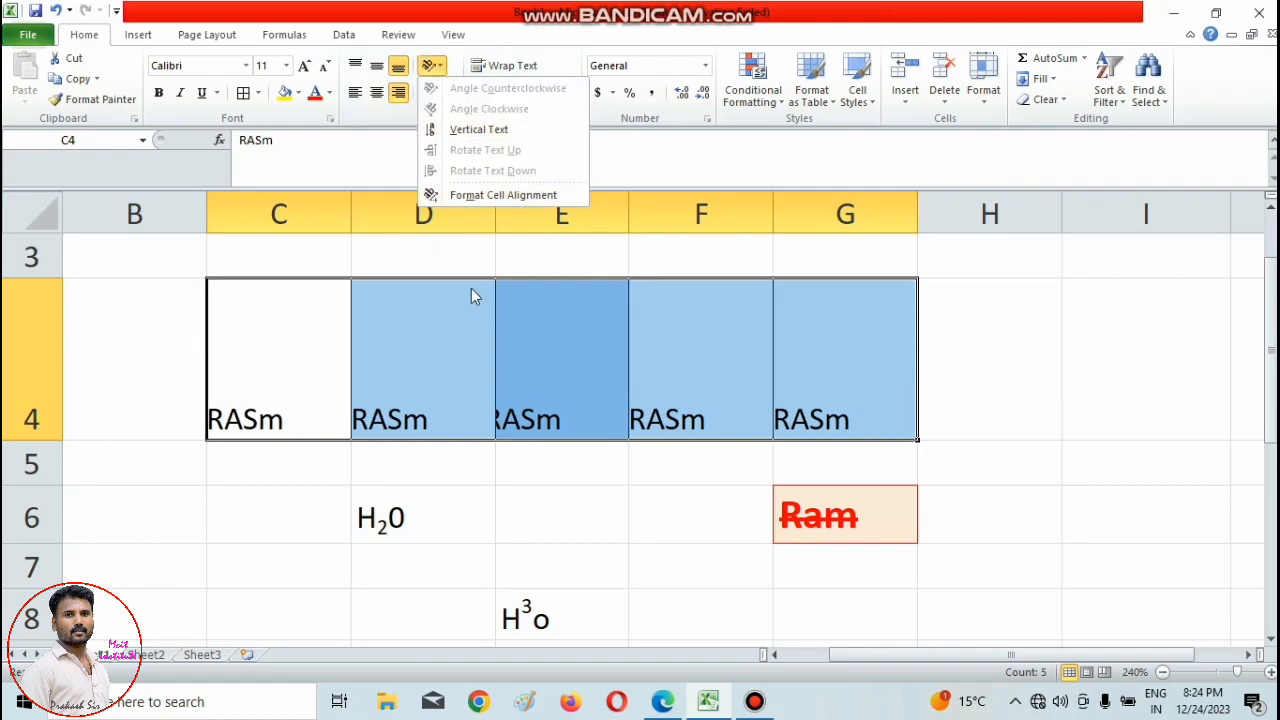
key("Escape")
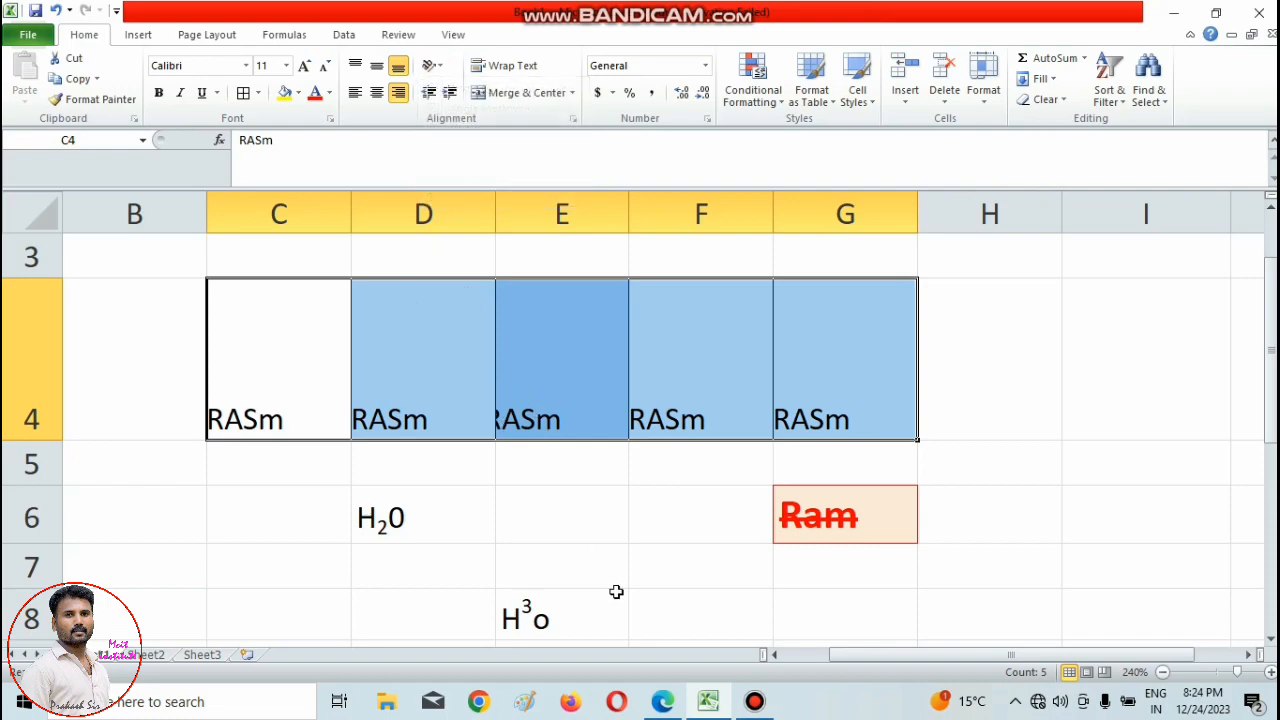
Check the Alignment Group page of the PDF notes in Edge and return to the Excel workbook.
left_click(708, 705)
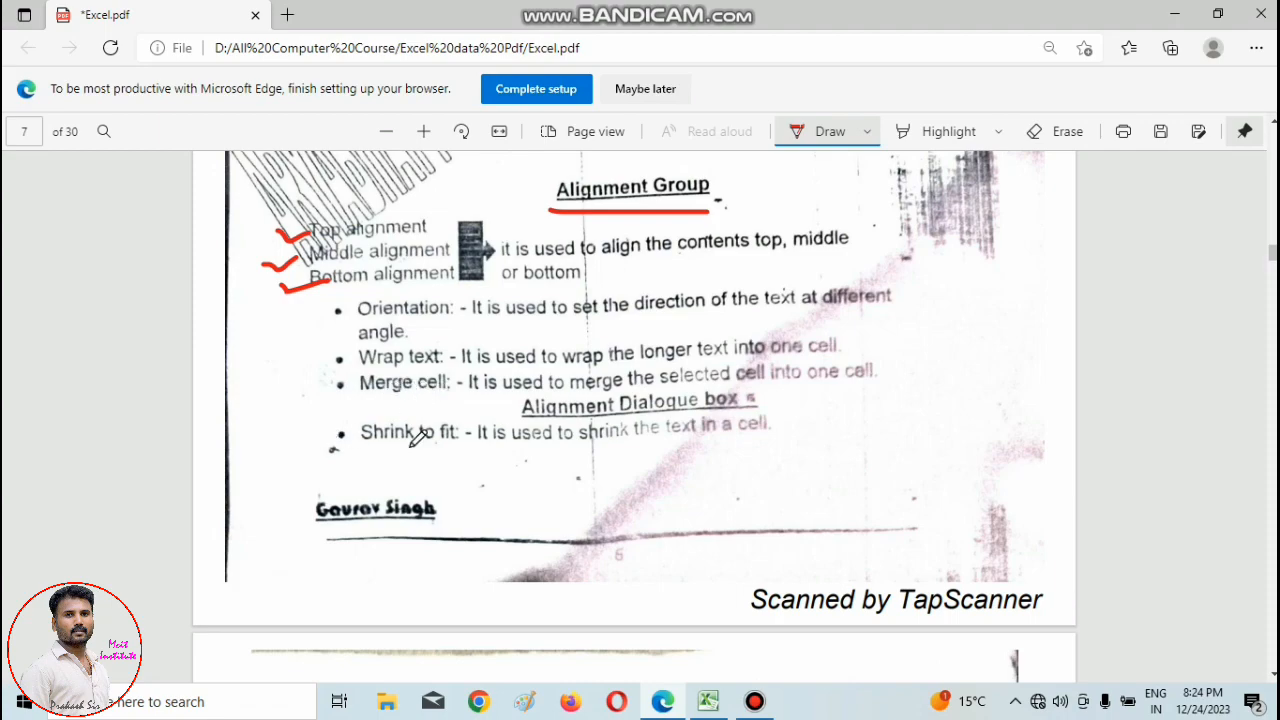
left_click(754, 703)
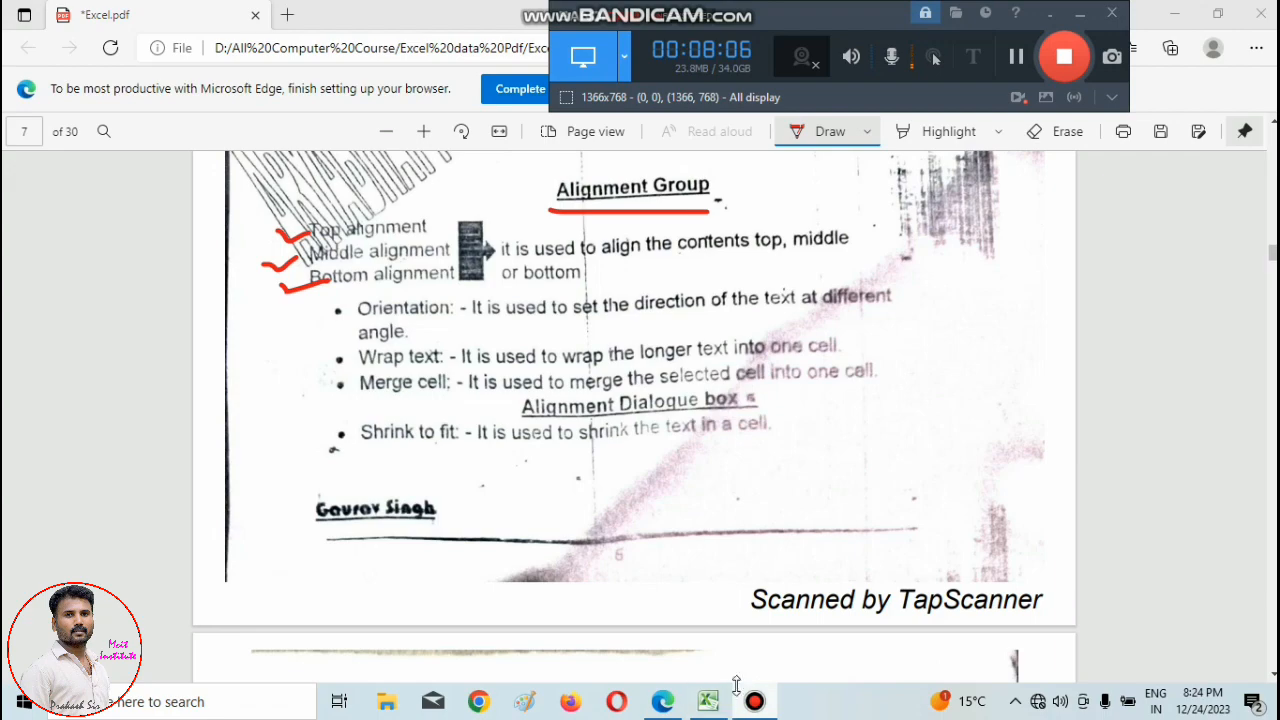
left_click(708, 701)
Enter the text Adhar Number in the empty cell D39.
left_click(449, 506)
scroll(374, 441, "down", 6)
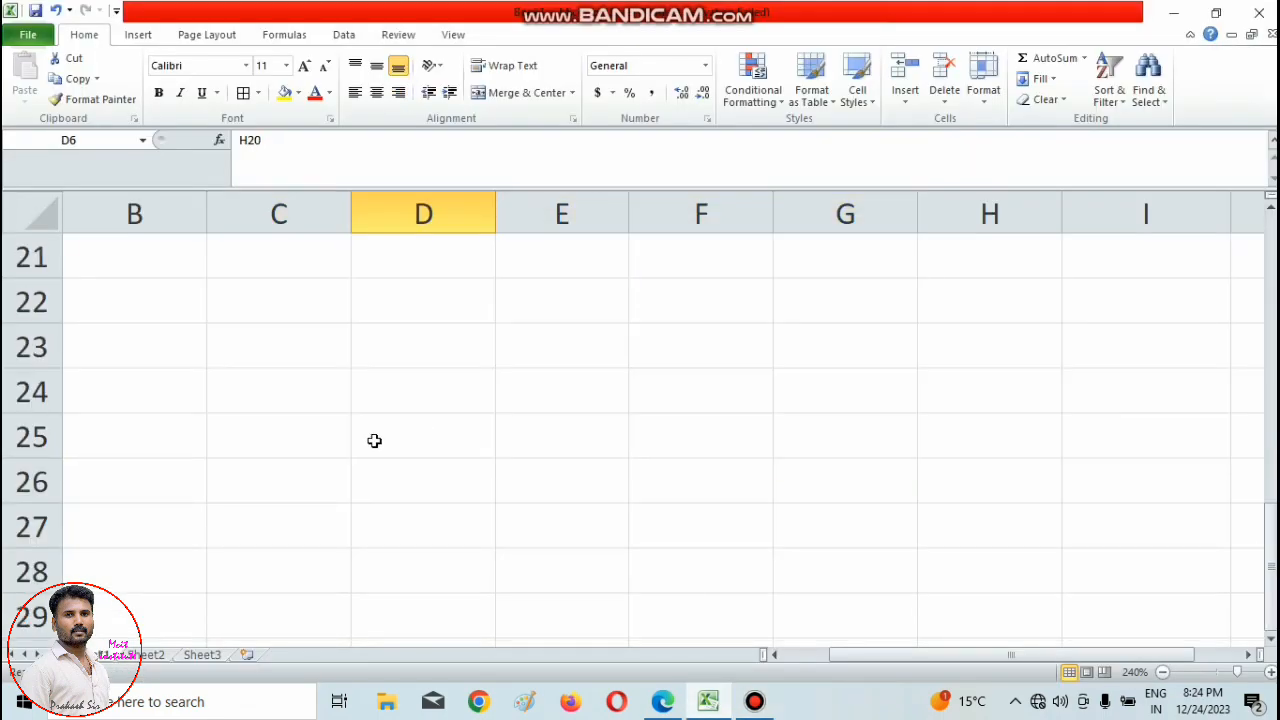
scroll(374, 441, "down", 5)
left_click(393, 389)
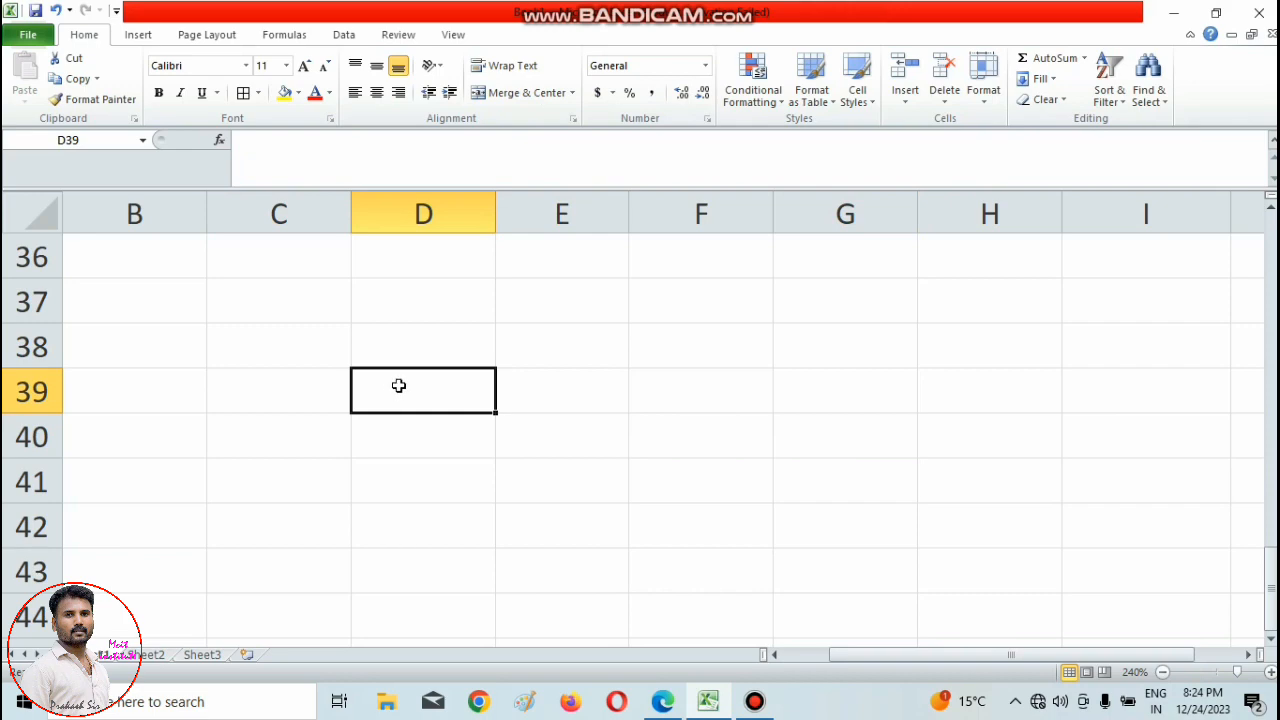
type("Ad")
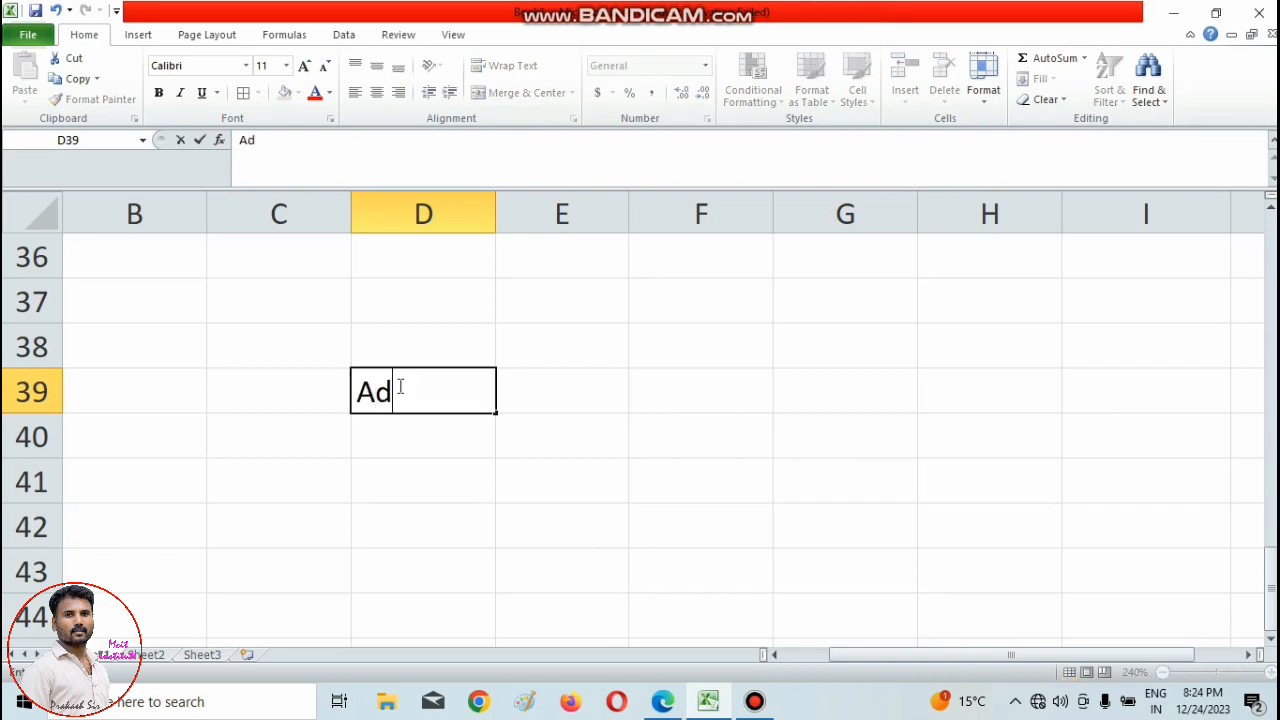
type("har Number")
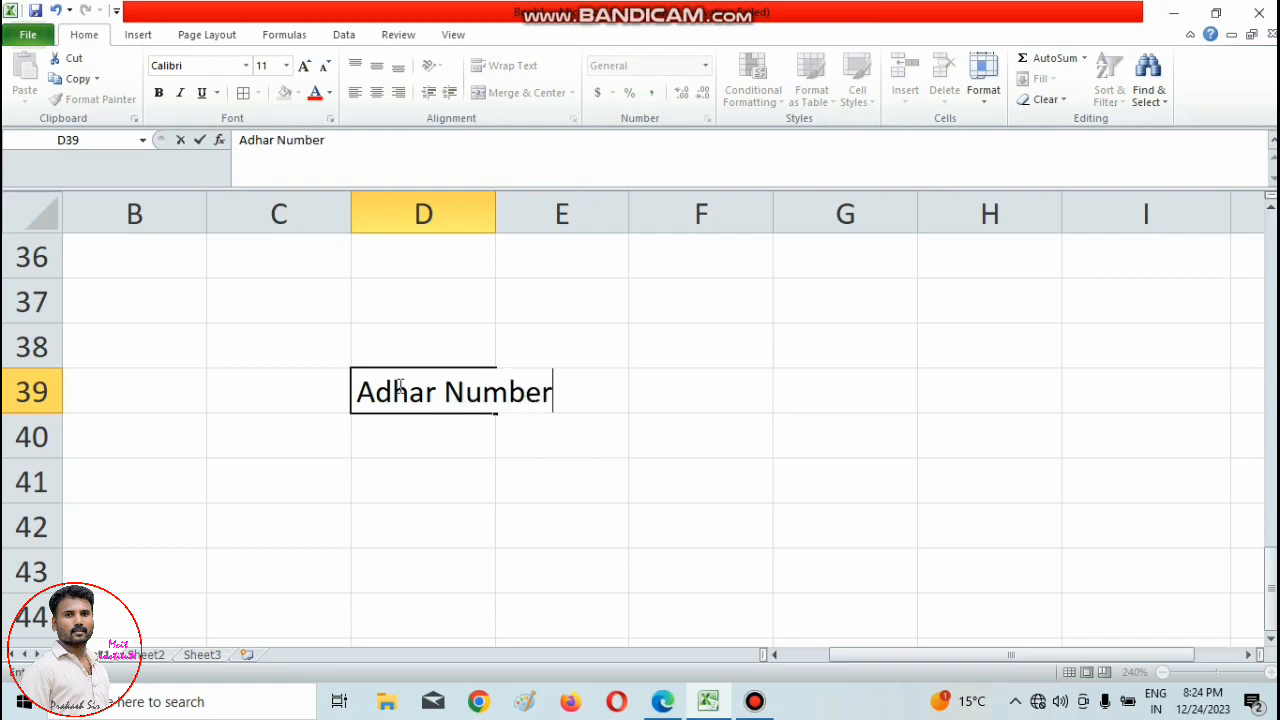
left_click(443, 491)
left_click(449, 391)
left_click(538, 393)
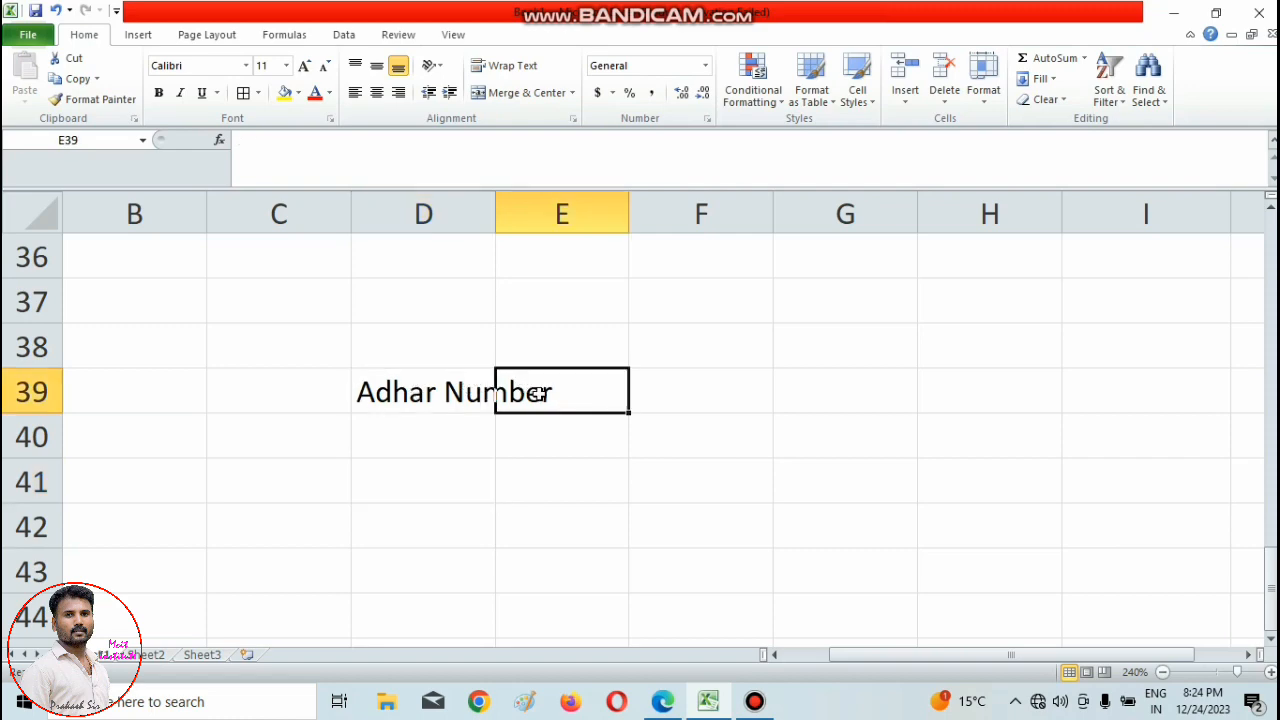
left_click(414, 445)
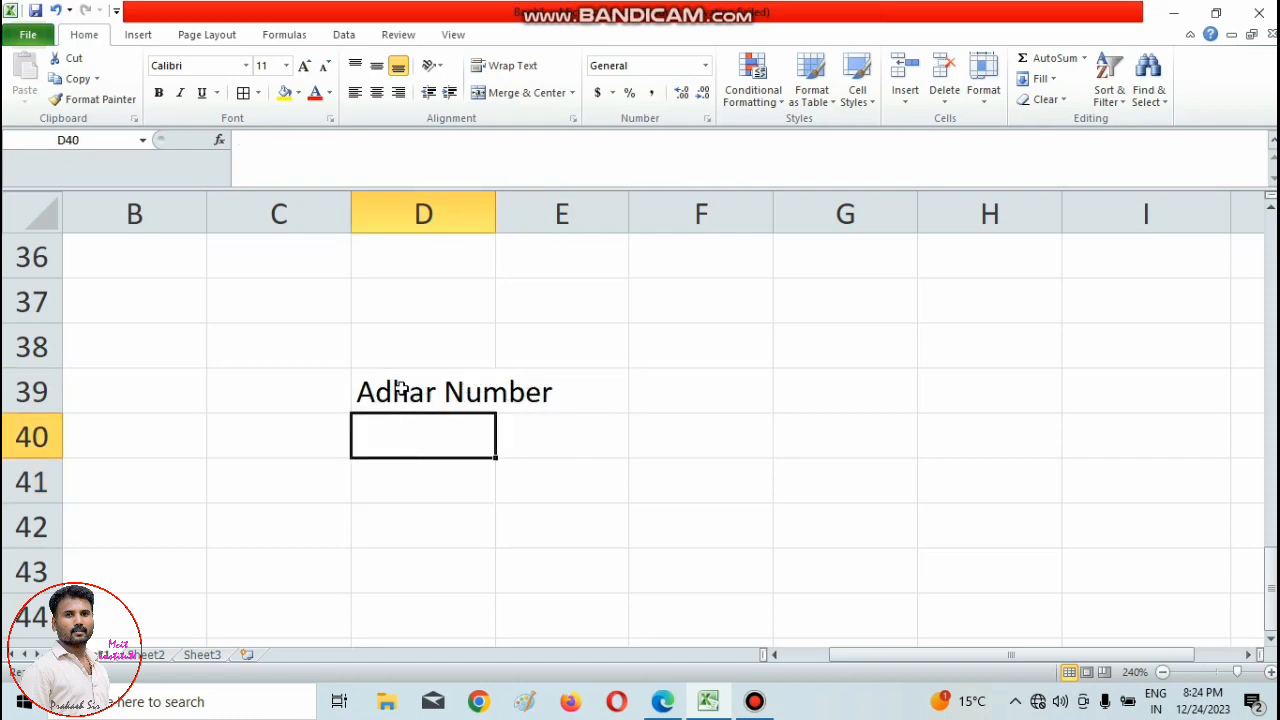
Merge and center the Adhar Number text across the cells D39:E39.
left_click_drag(397, 388, 540, 393)
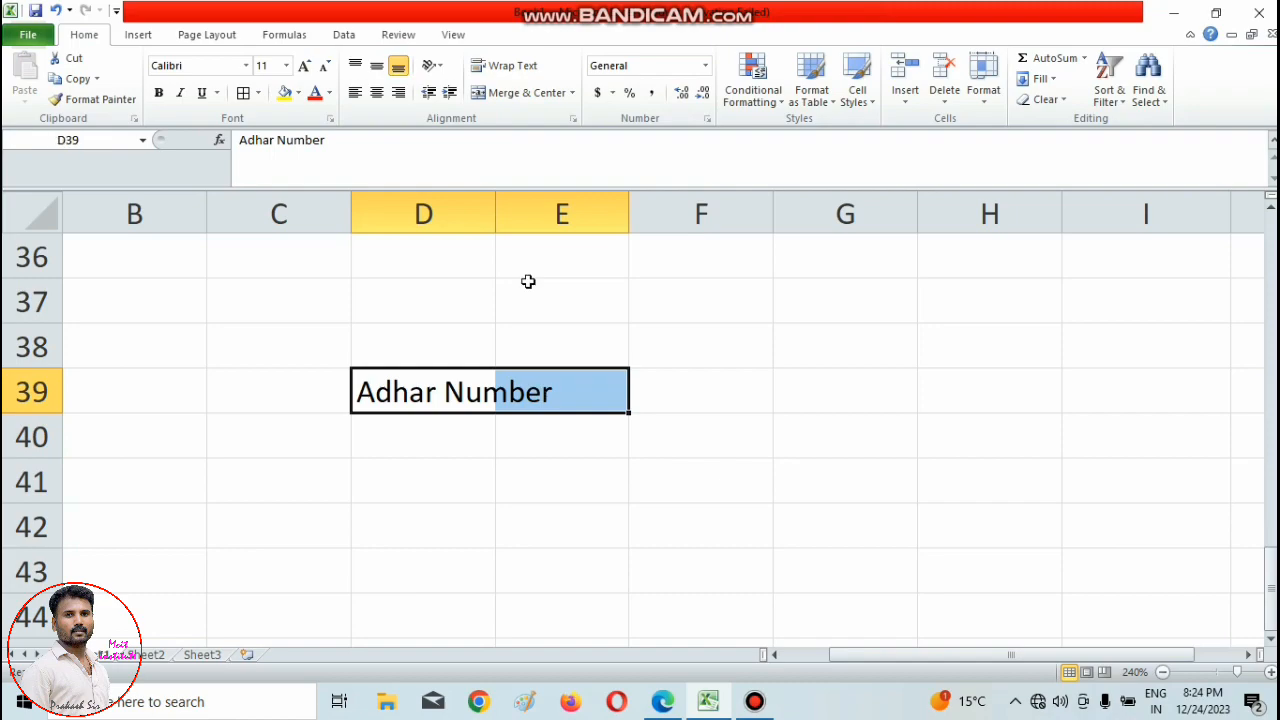
left_click(524, 99)
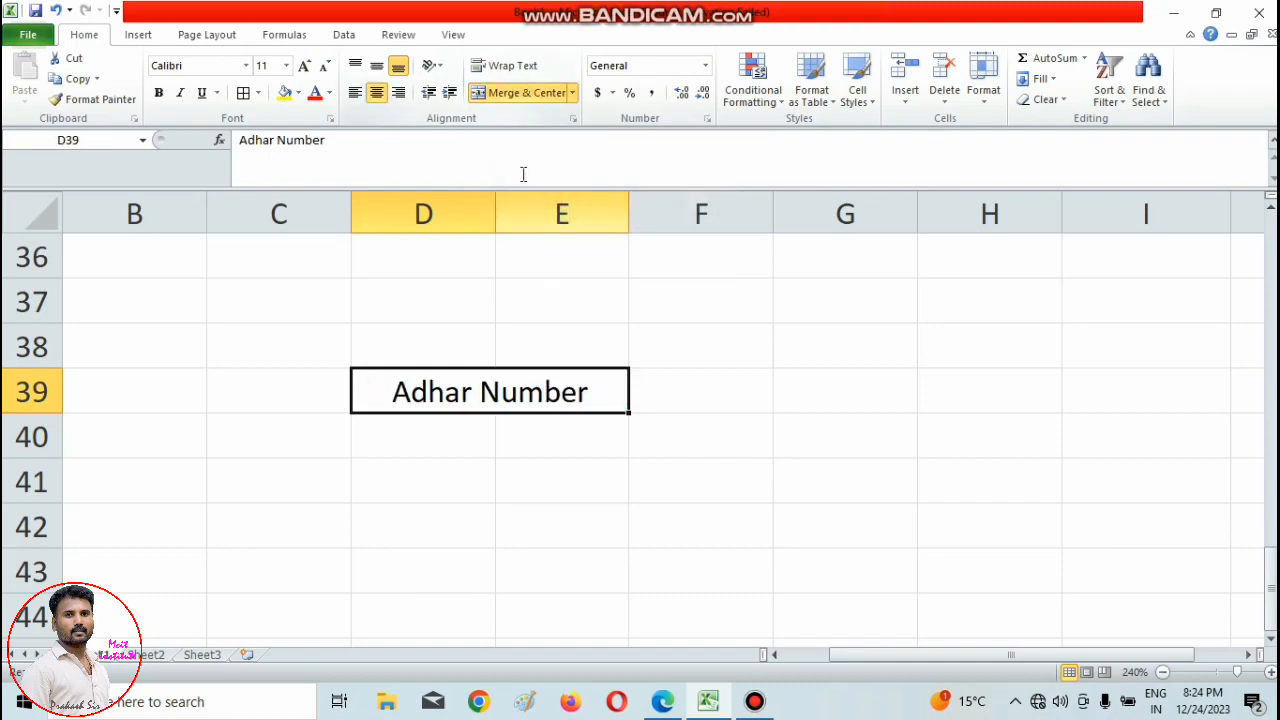
left_click(466, 514)
left_click(379, 391)
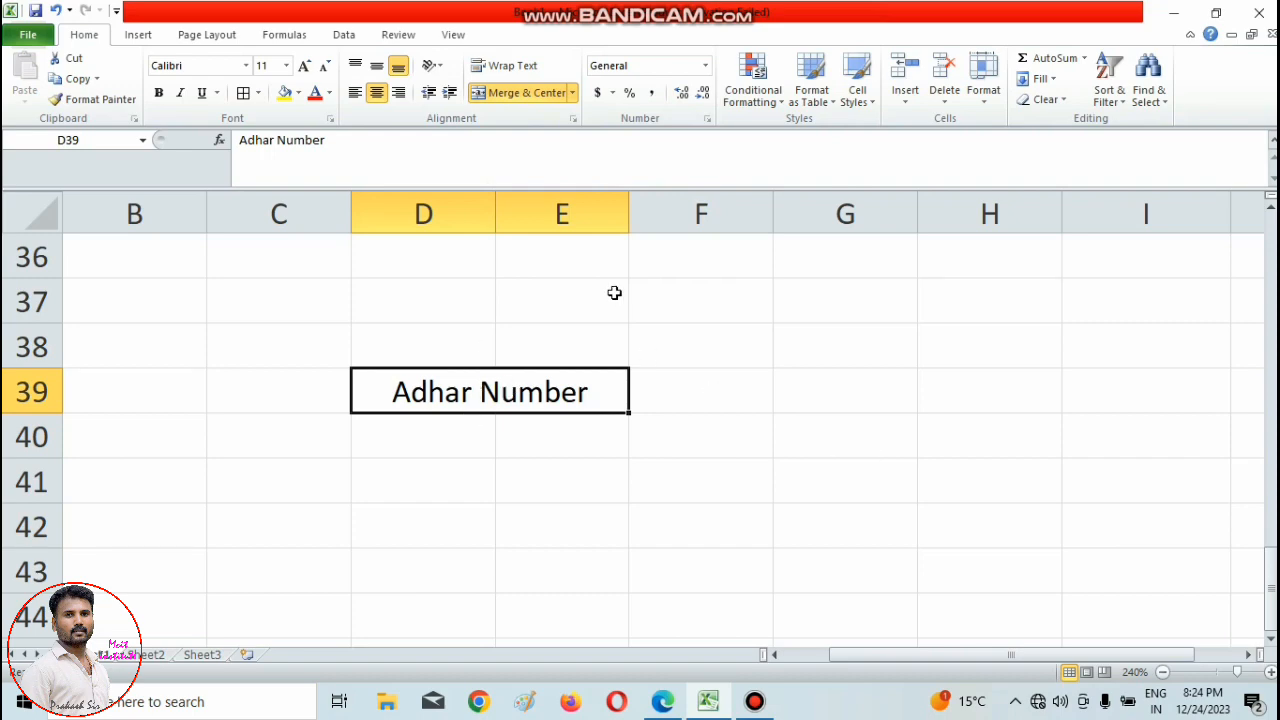
Apply All Borders to D53:G57 and merge and center the inner cells E54:F56.
scroll(490, 420, "down", 5)
left_click_drag(420, 345, 806, 549)
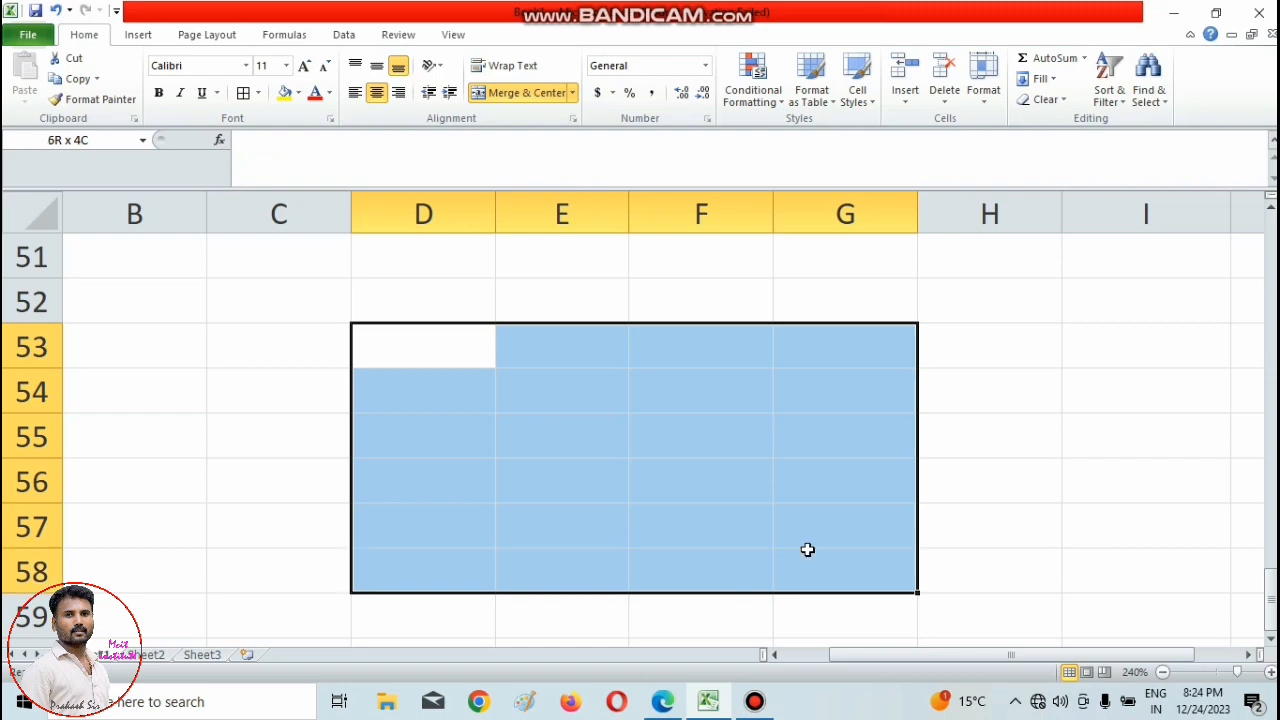
left_click(243, 92)
left_click(478, 470)
left_click_drag(539, 388, 706, 489)
left_click(513, 92)
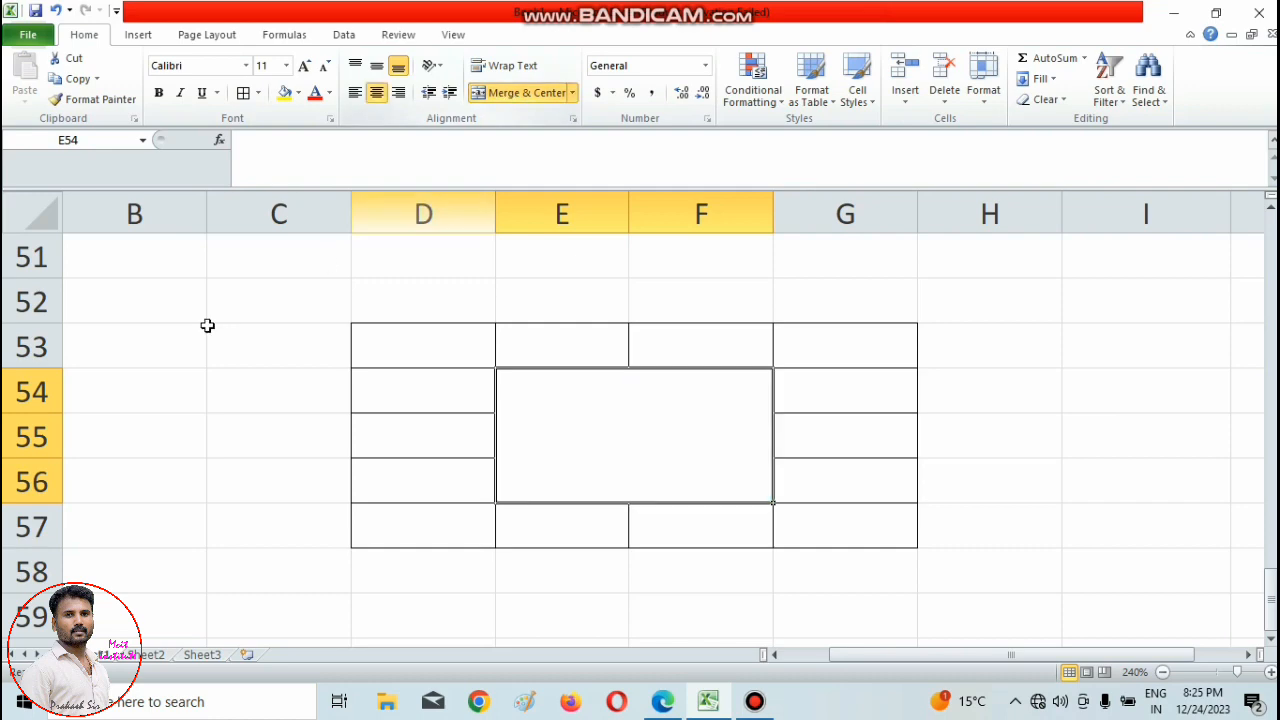
Apply All Borders to the cells D68:H72.
scroll(522, 427, "down", 5)
left_click_drag(423, 346, 946, 545)
left_click(243, 93)
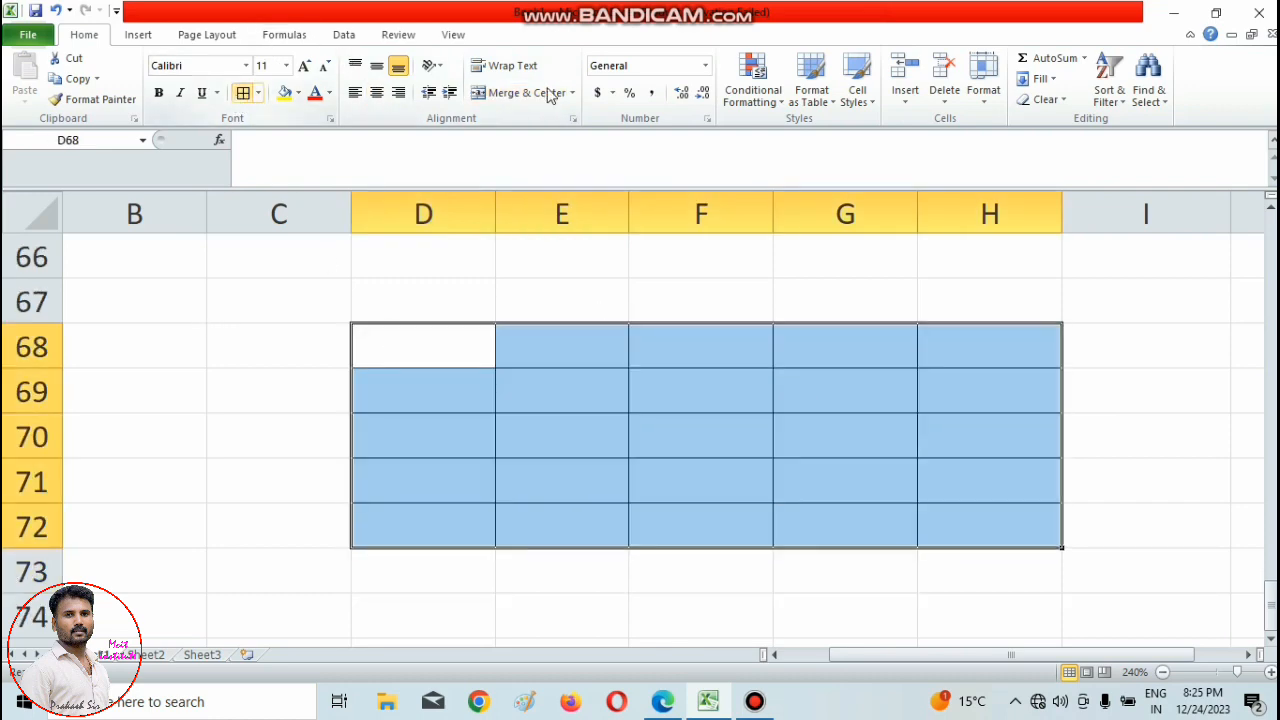
left_click(572, 92)
left_click(553, 395)
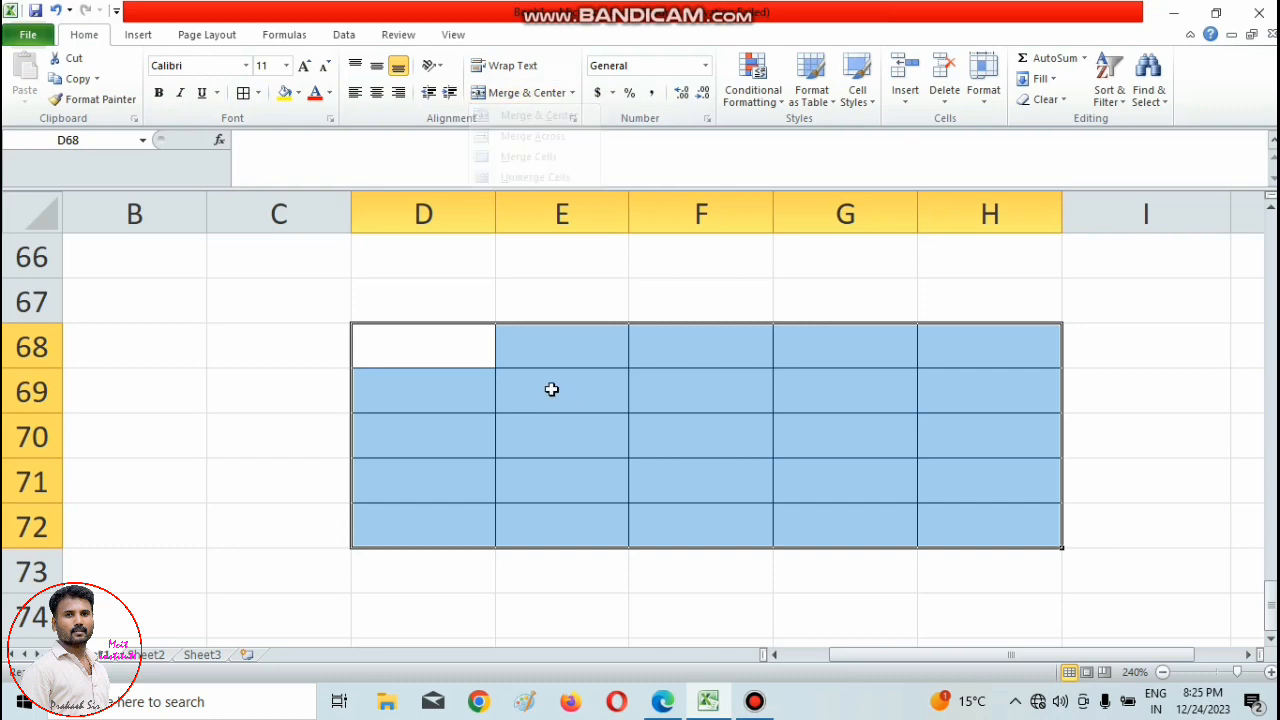
Merge and center the cells E69:G70 inside the bordered table.
left_click_drag(551, 391, 785, 432)
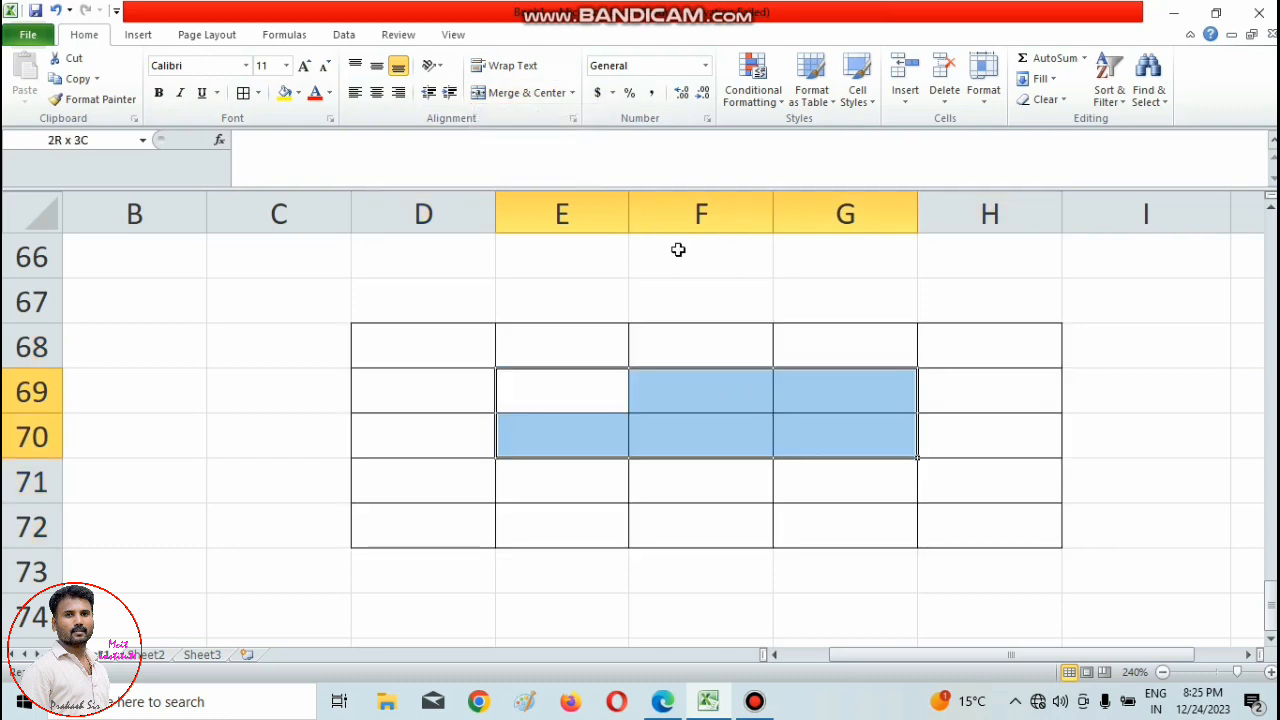
left_click(572, 92)
left_click(539, 116)
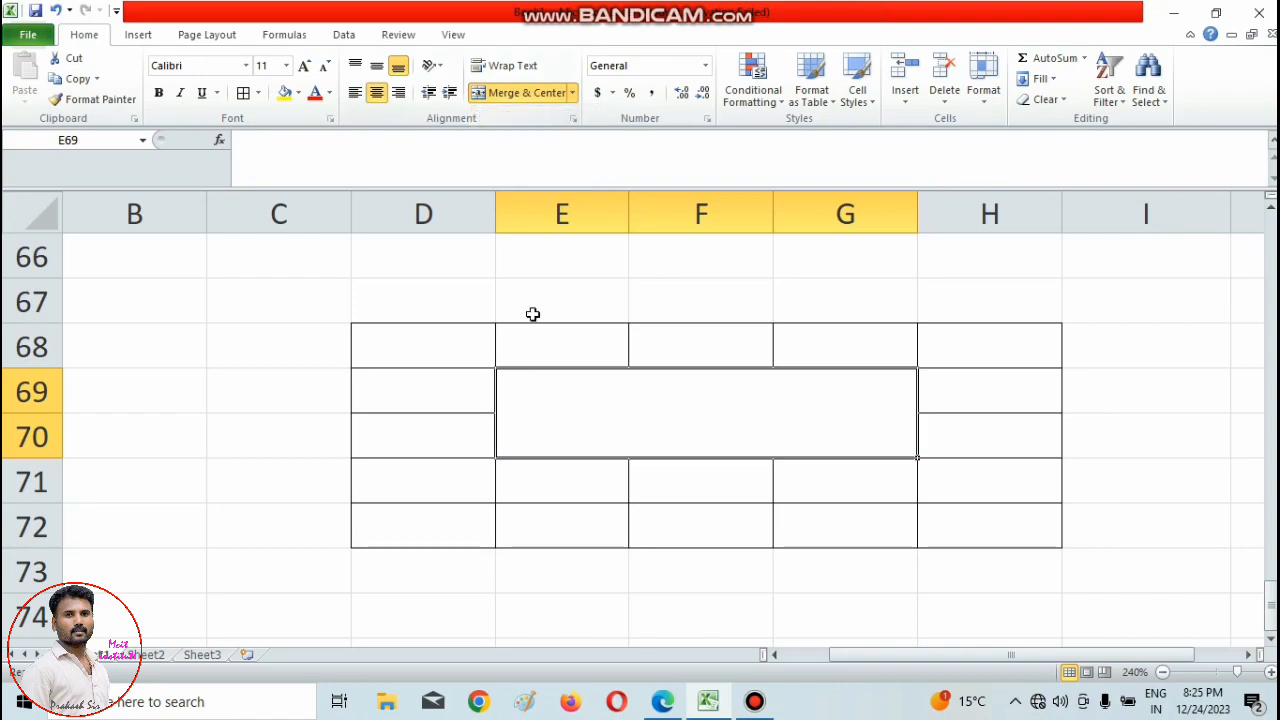
Undo the merge of the cells E69:G70.
scroll(551, 437, "down", 5)
scroll(506, 411, "up", 4)
scroll(610, 440, "up", 3)
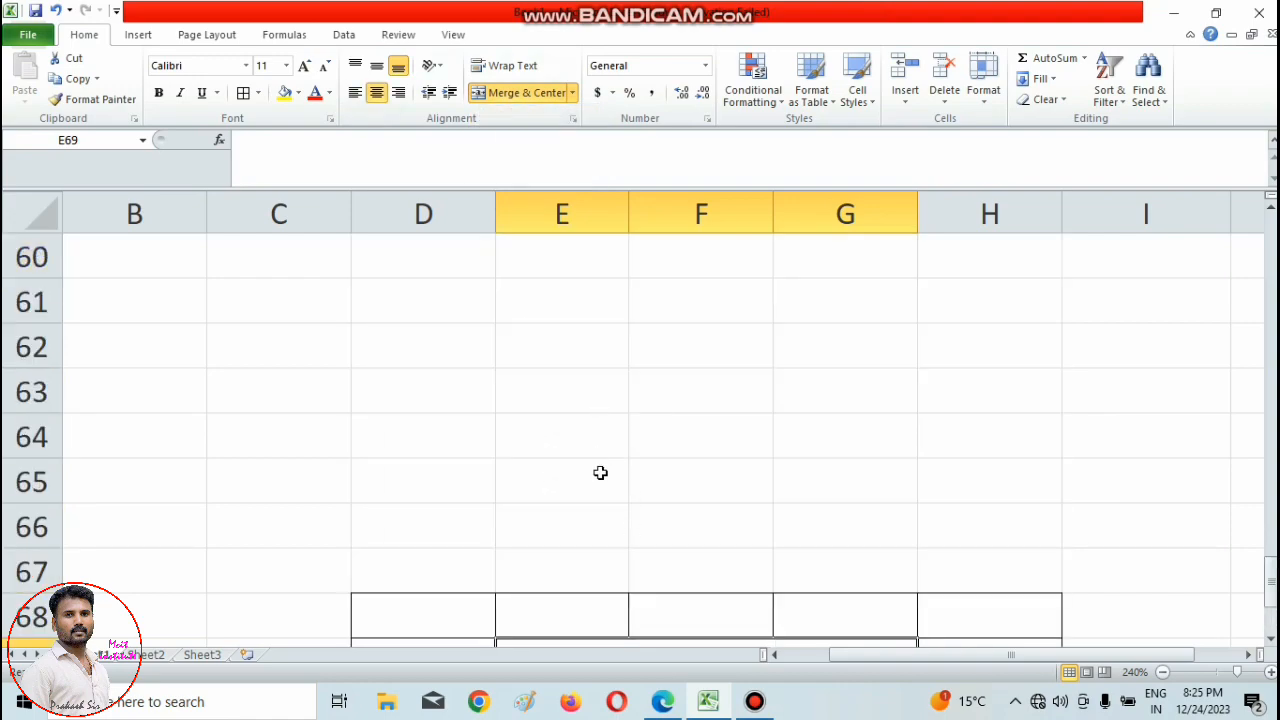
scroll(596, 420, "down", 3)
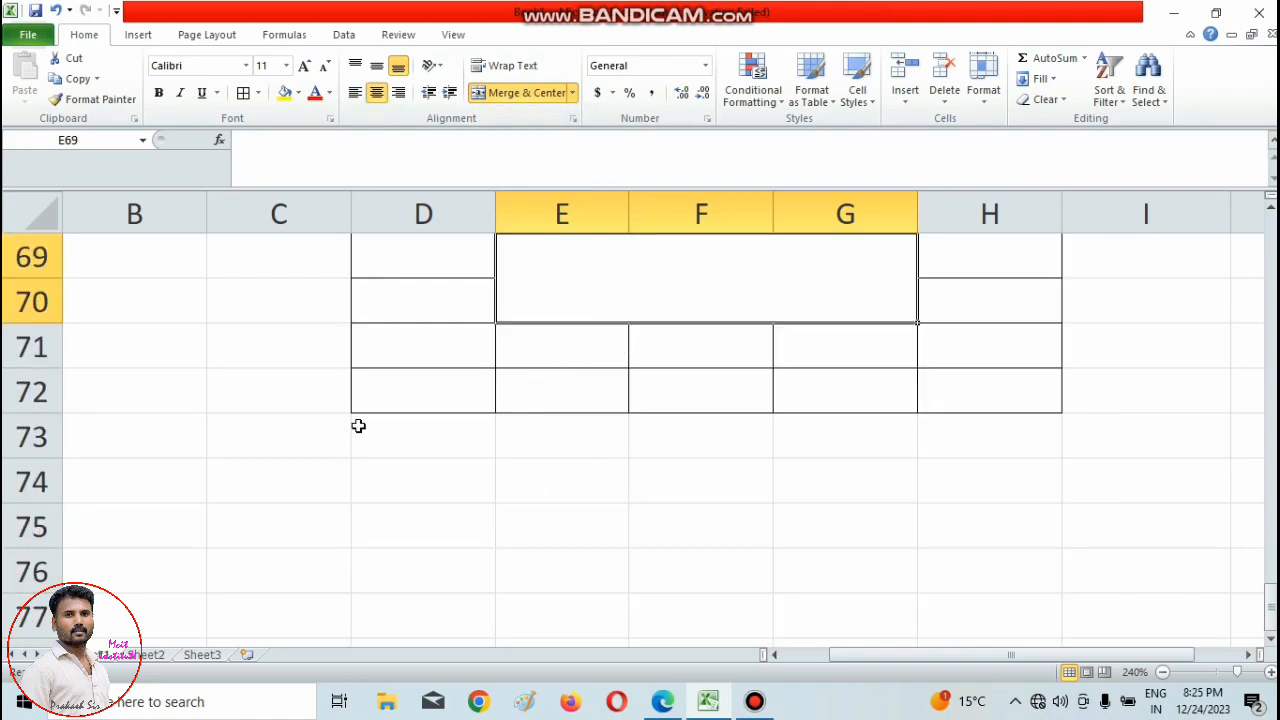
left_click(56, 11)
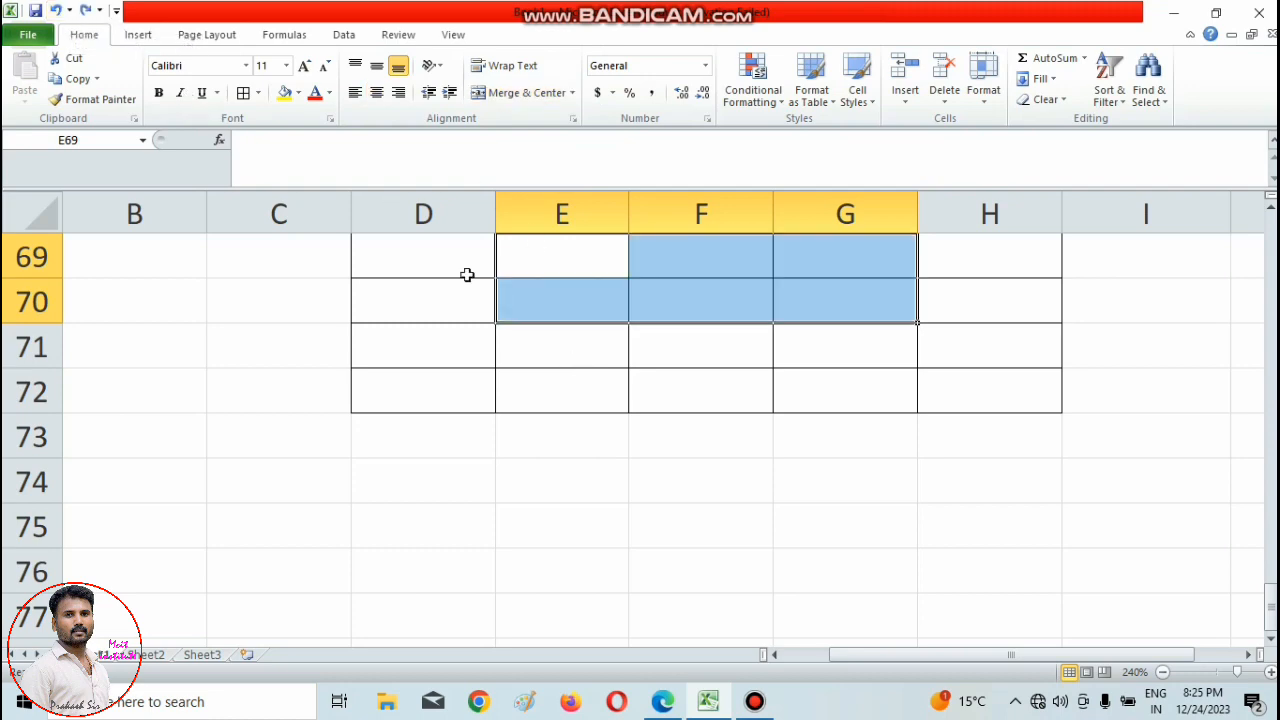
left_click(570, 381)
left_click_drag(560, 342, 720, 400)
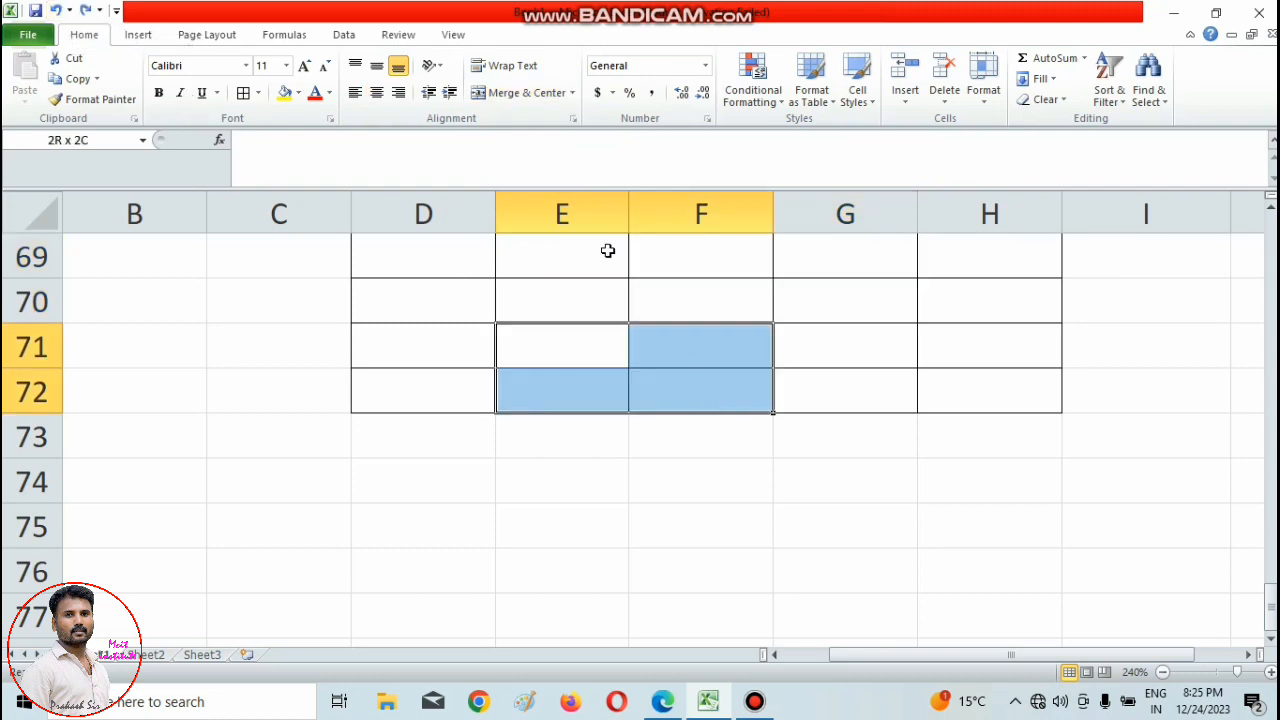
left_click(573, 93)
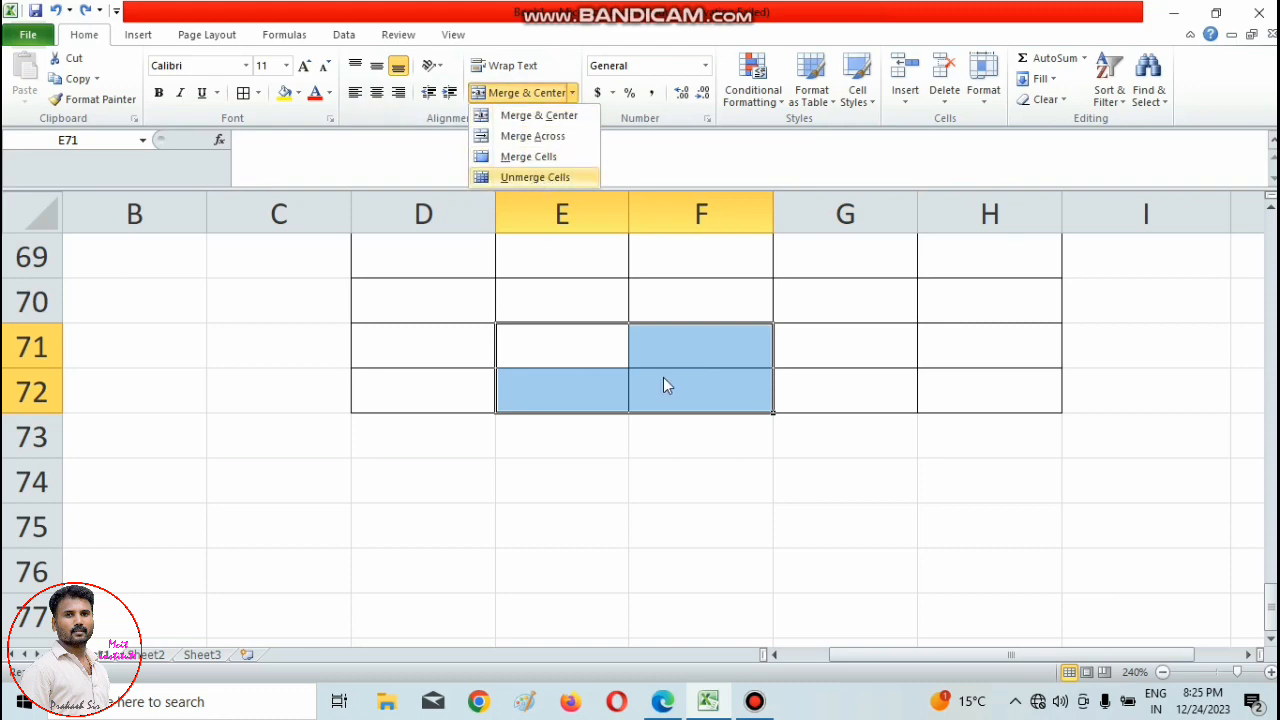
Merge and center the cells E69:F72 of the bordered table.
scroll(650, 480, "up", 3)
scroll(600, 400, "down", 3)
left_click_drag(583, 270, 727, 395)
left_click(515, 93)
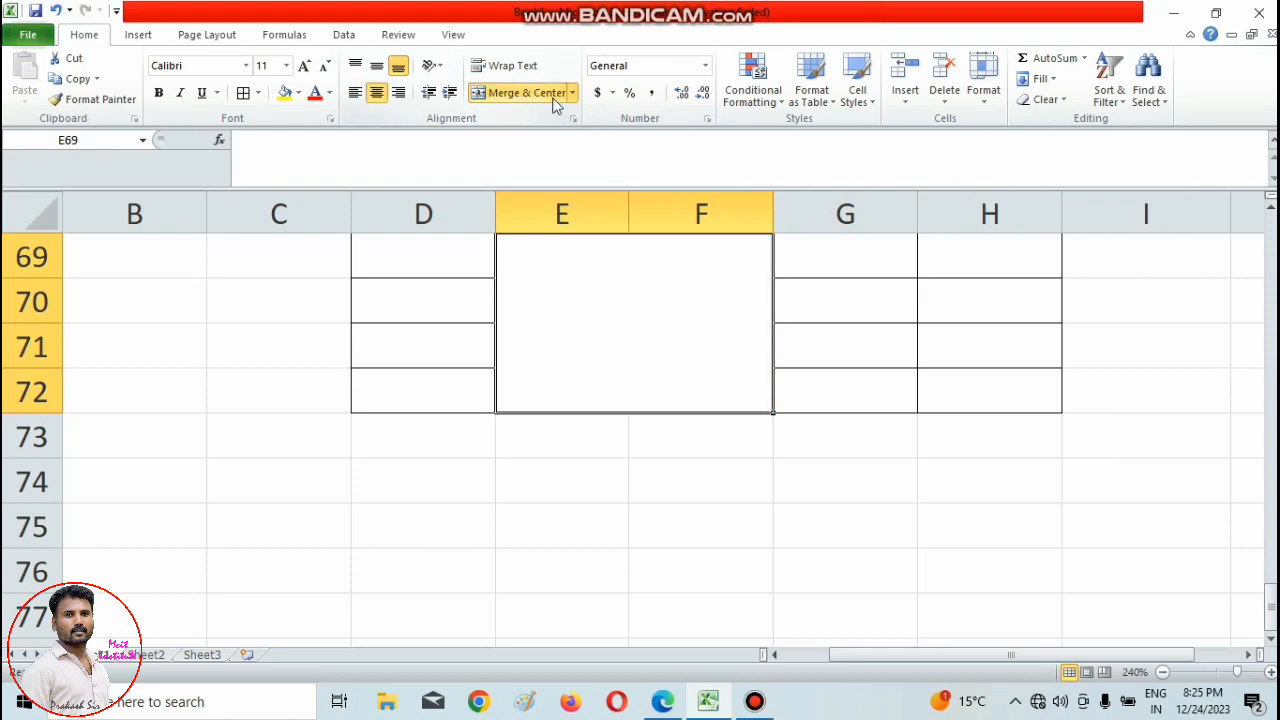
Unmerge the merged block E69:F72 back into separate cells.
left_click(574, 93)
left_click(523, 176)
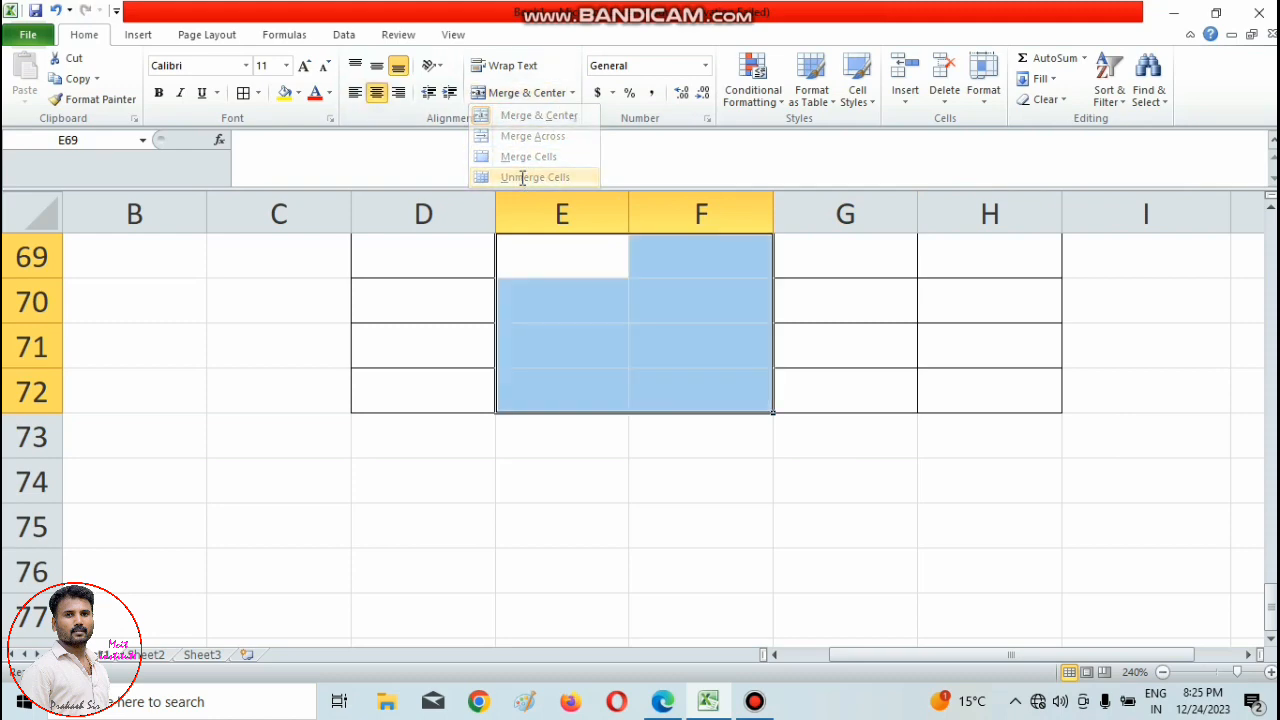
left_click(572, 93)
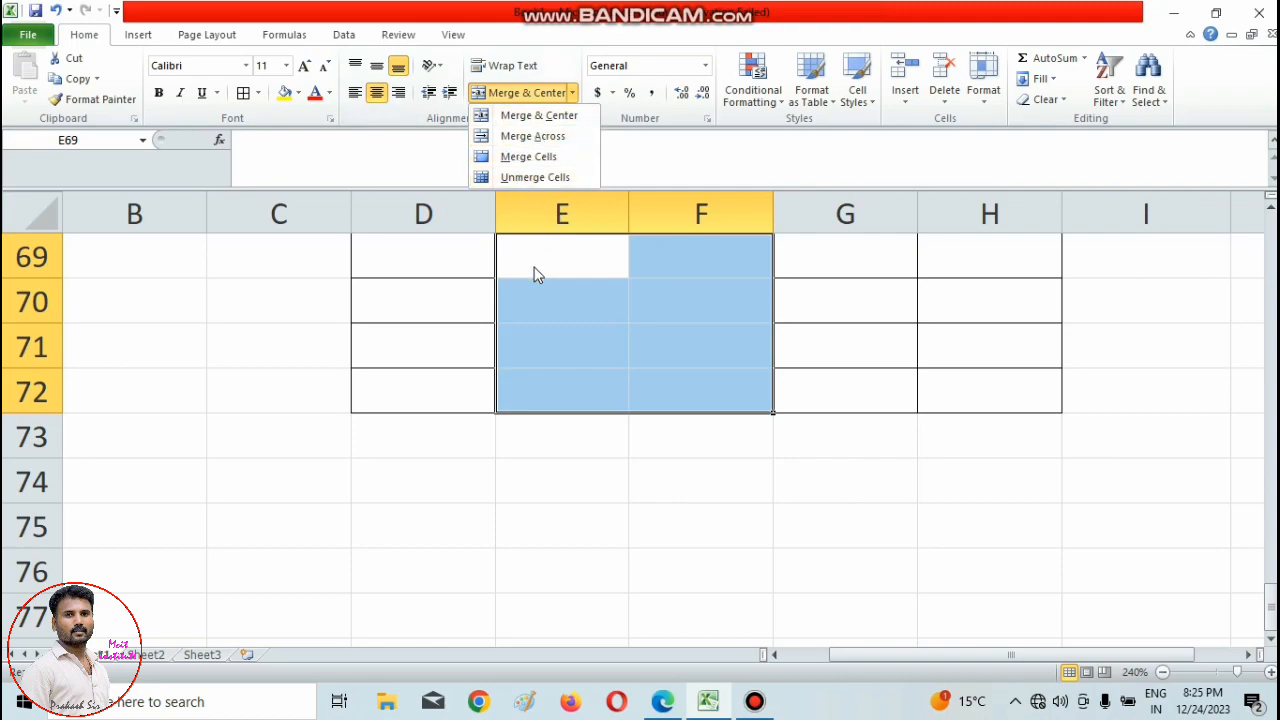
left_click(530, 488)
left_click(530, 488)
Enter ugyguyguyguy in cell E89 and wrap the text within the cell.
scroll(530, 488, "down", 6)
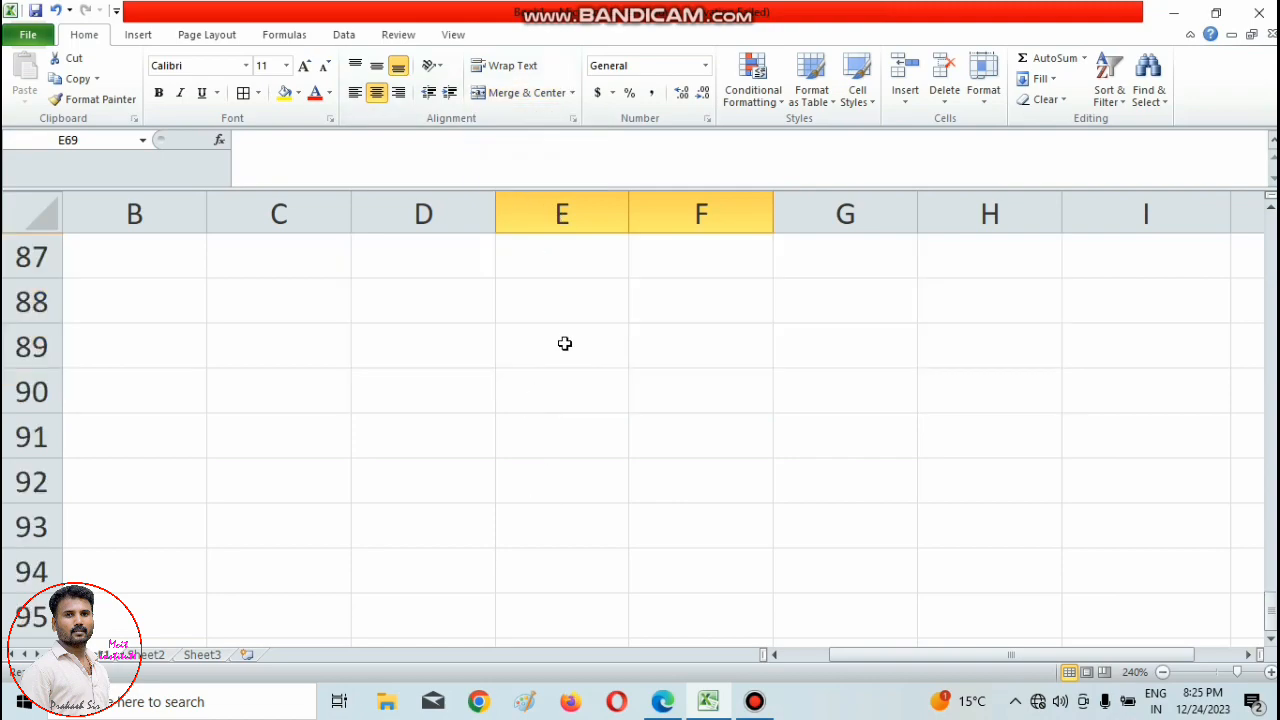
left_click(566, 344)
type("ugyguyguyguy")
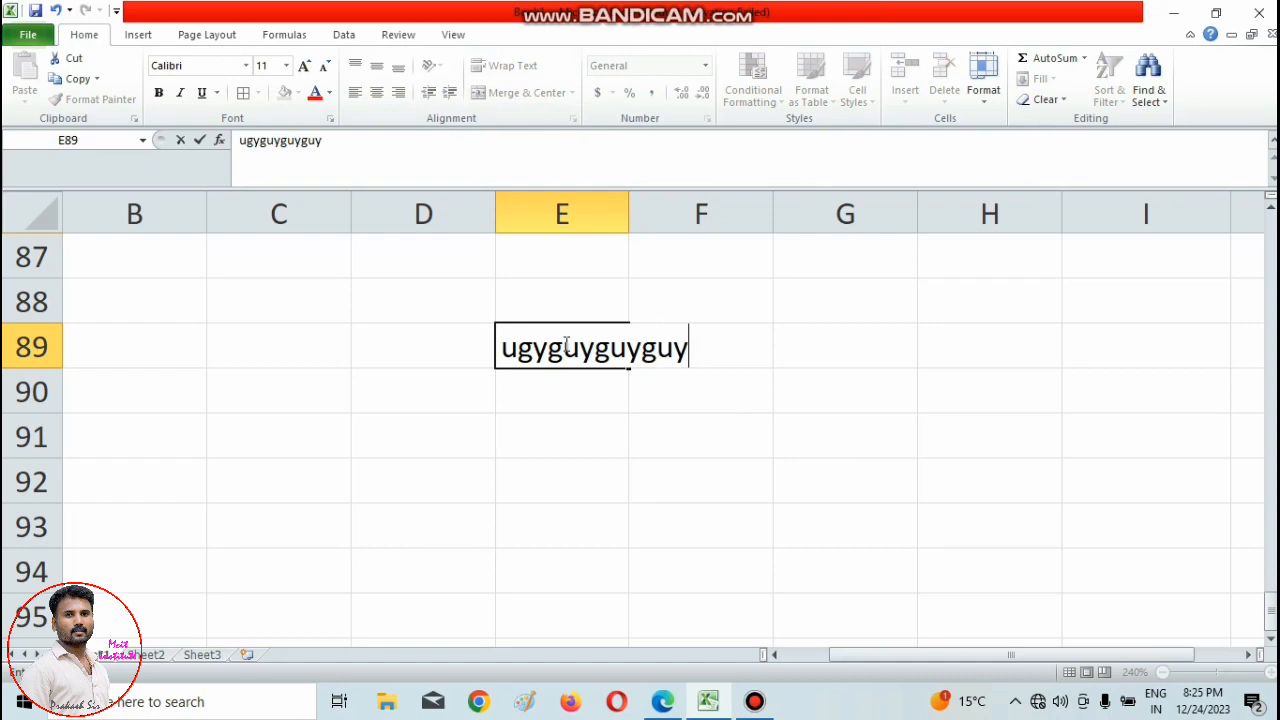
left_click(639, 491)
left_click(550, 342)
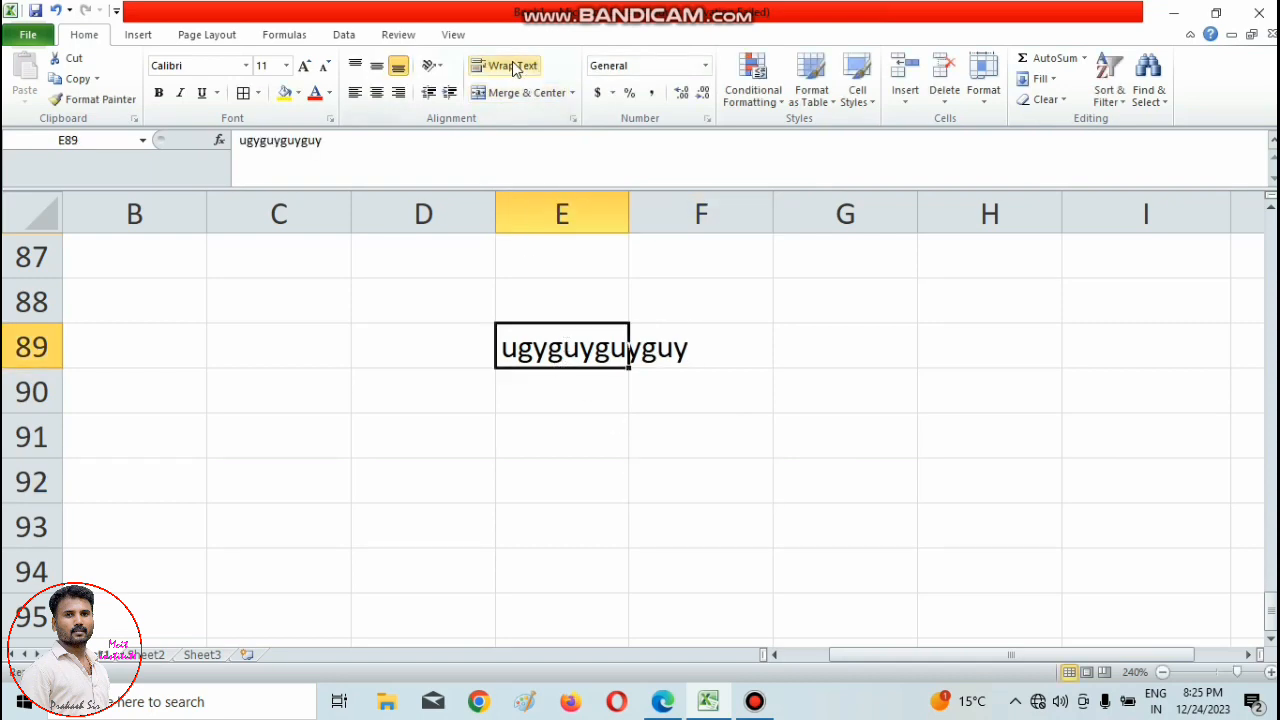
left_click(513, 66)
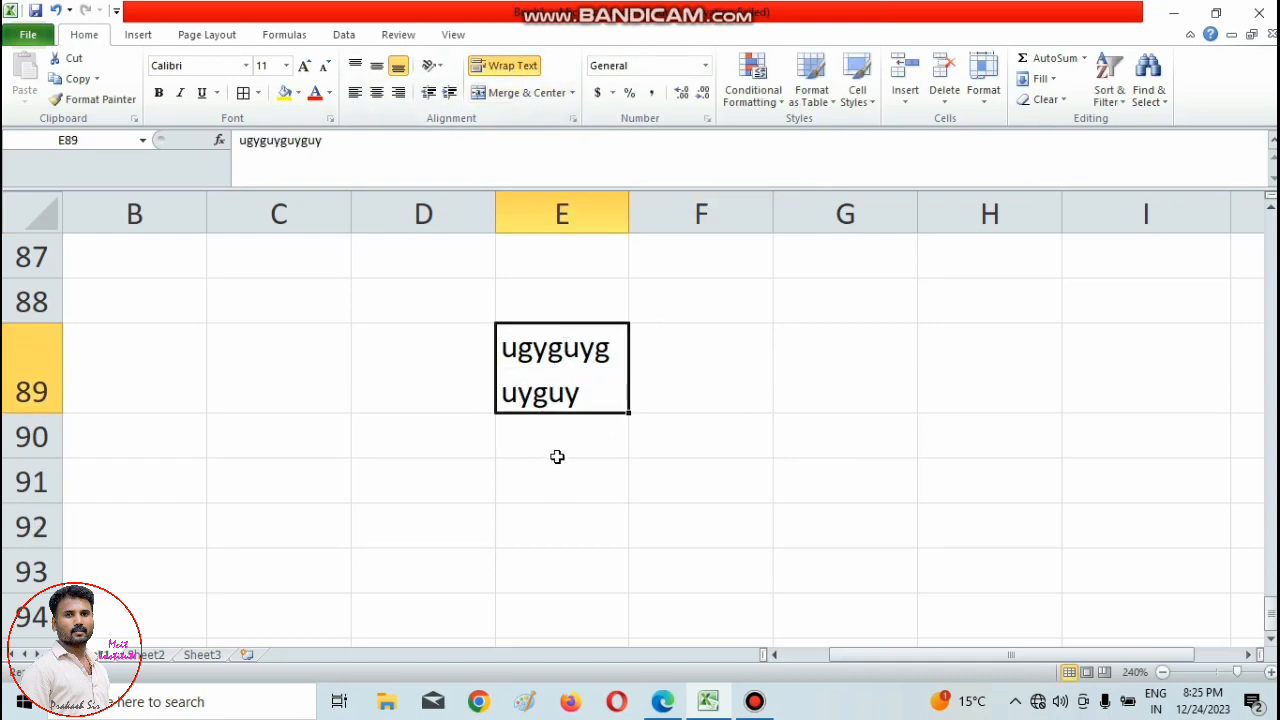